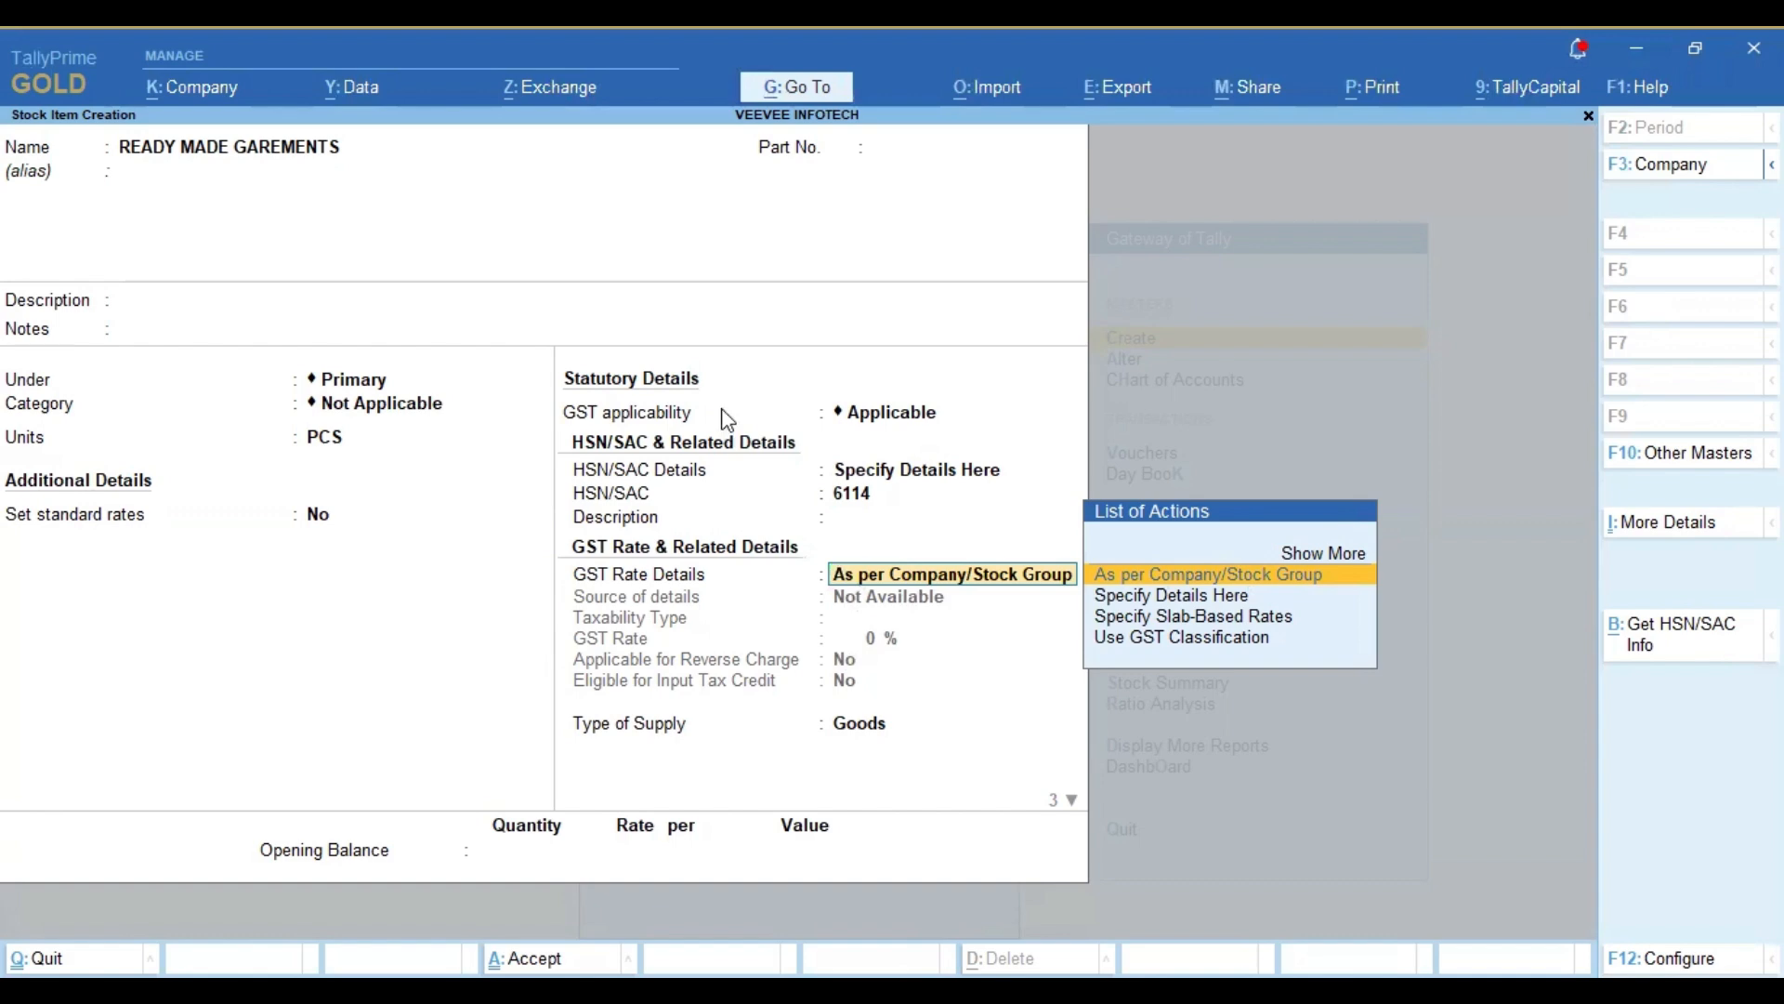
Step: Use slab-based GST rates for the stock item, with a taxable first slab up to 1,000 at 5%
key(Down)
key(Down)
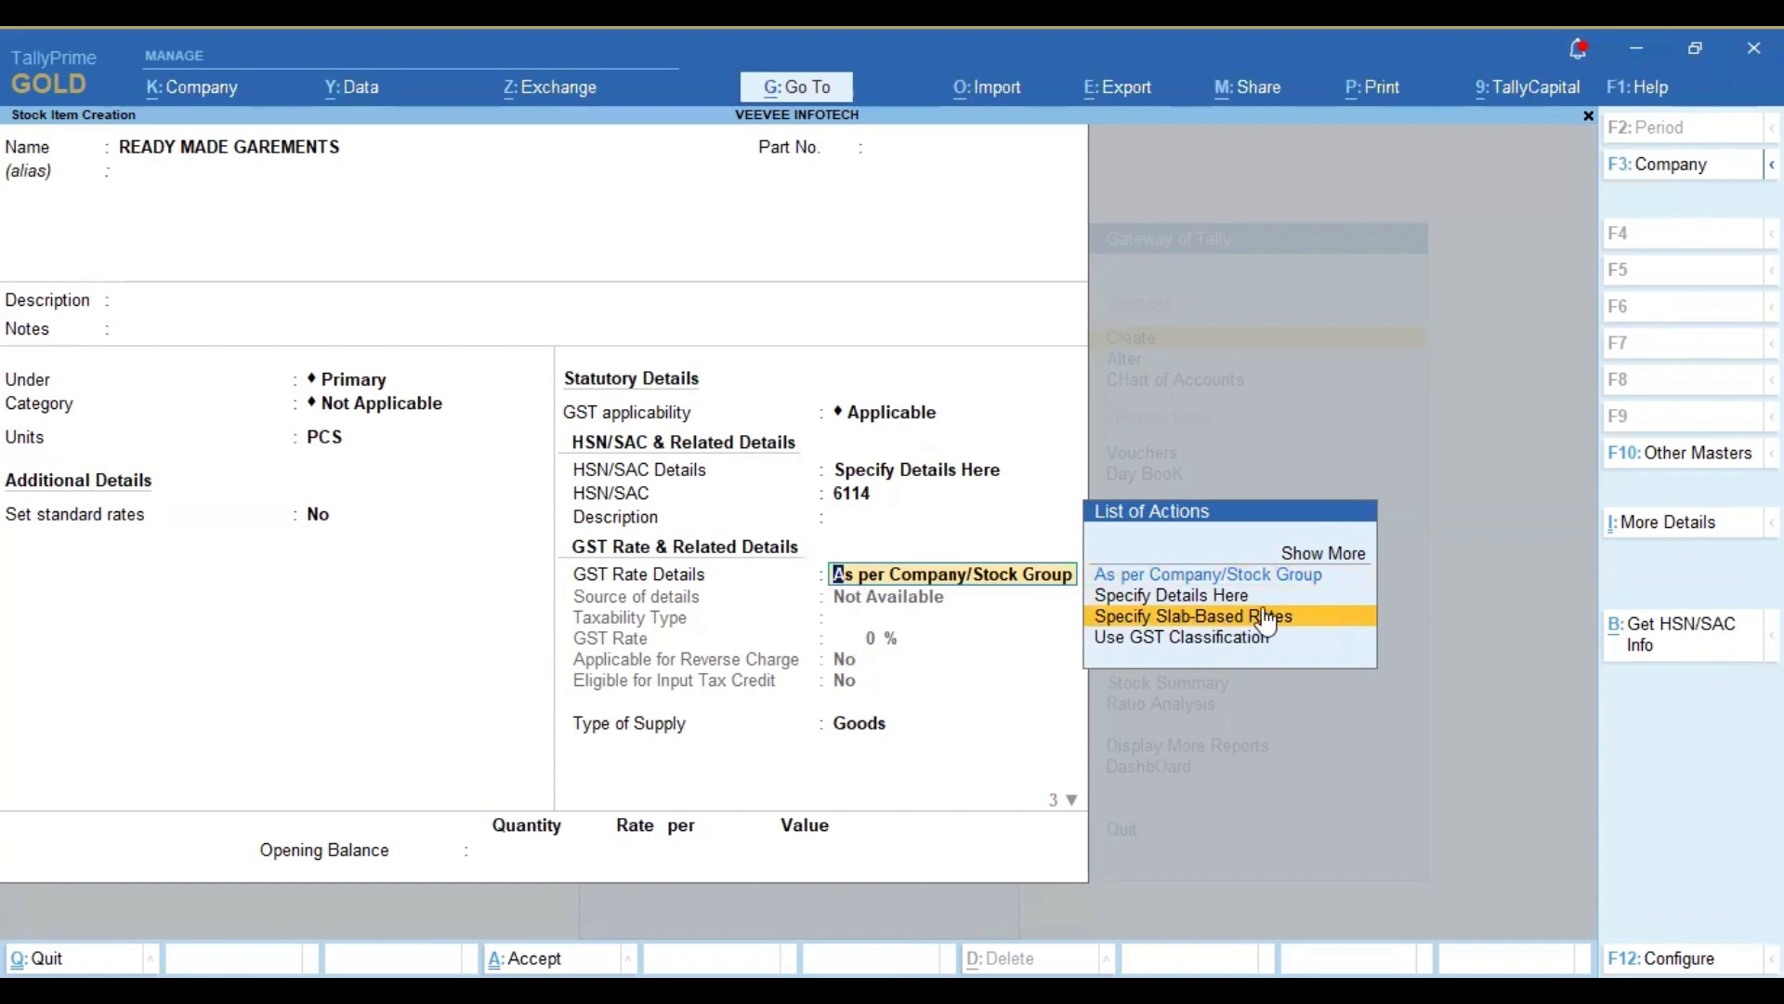
key(Return)
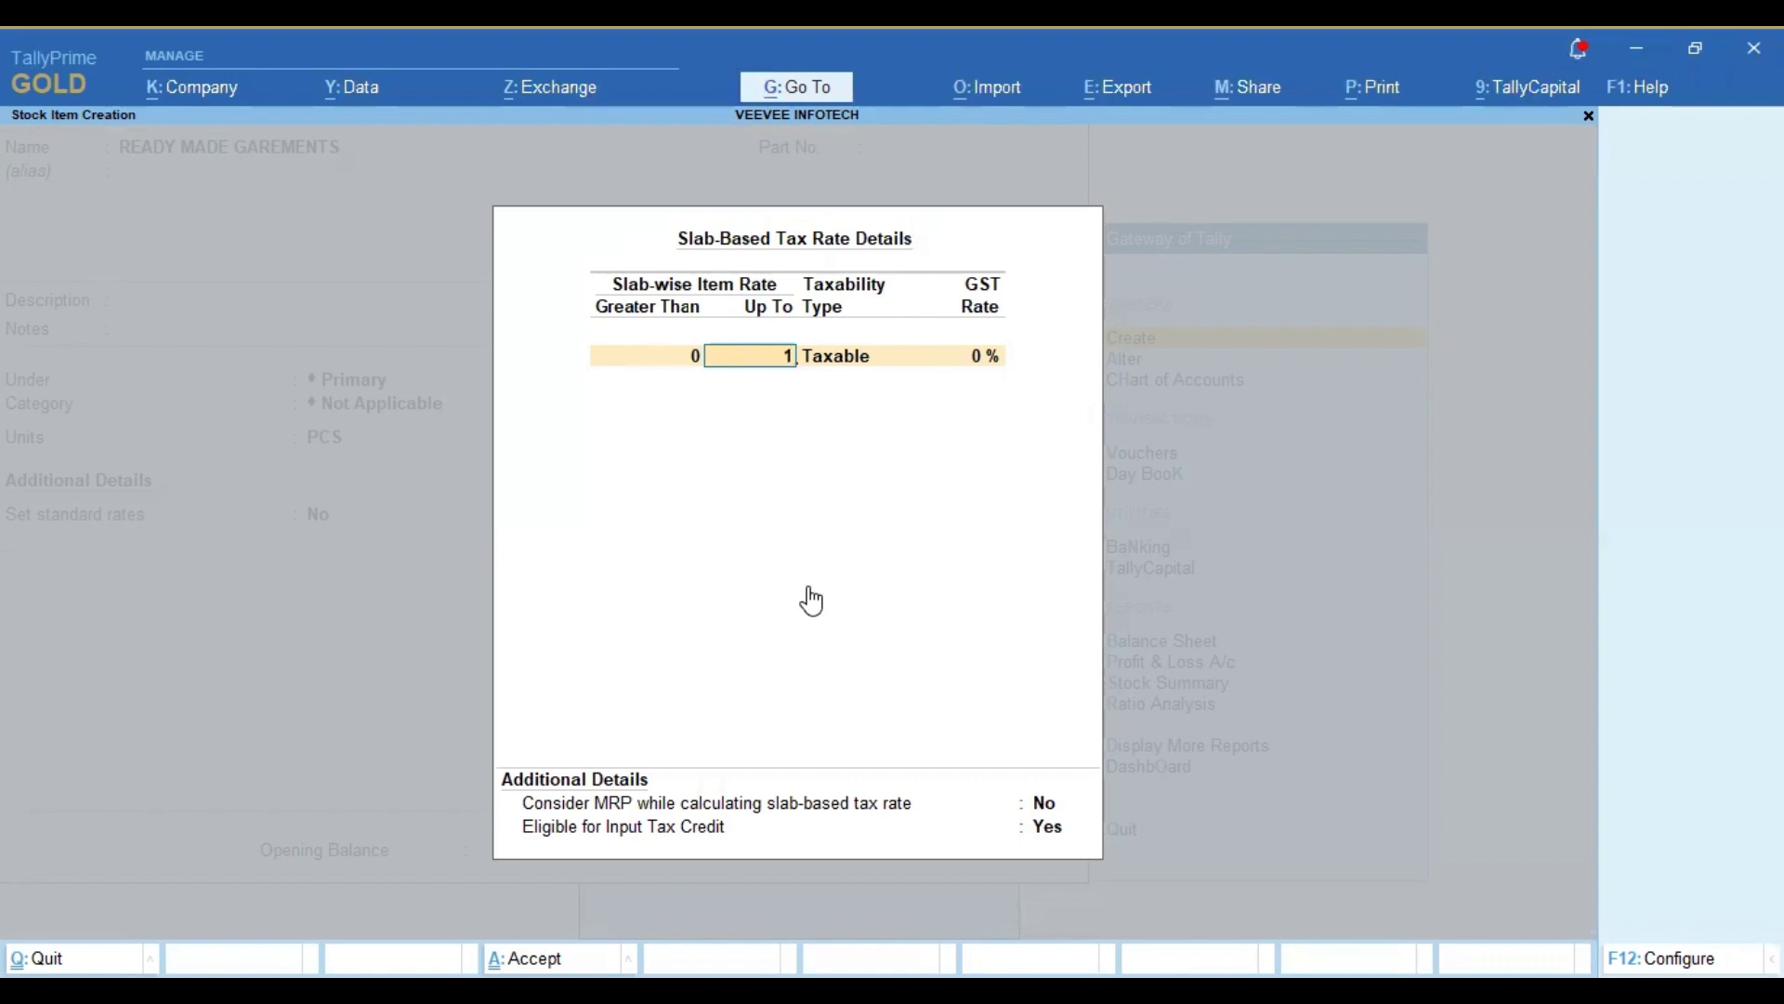
text(000)
key(Return)
key(Return)
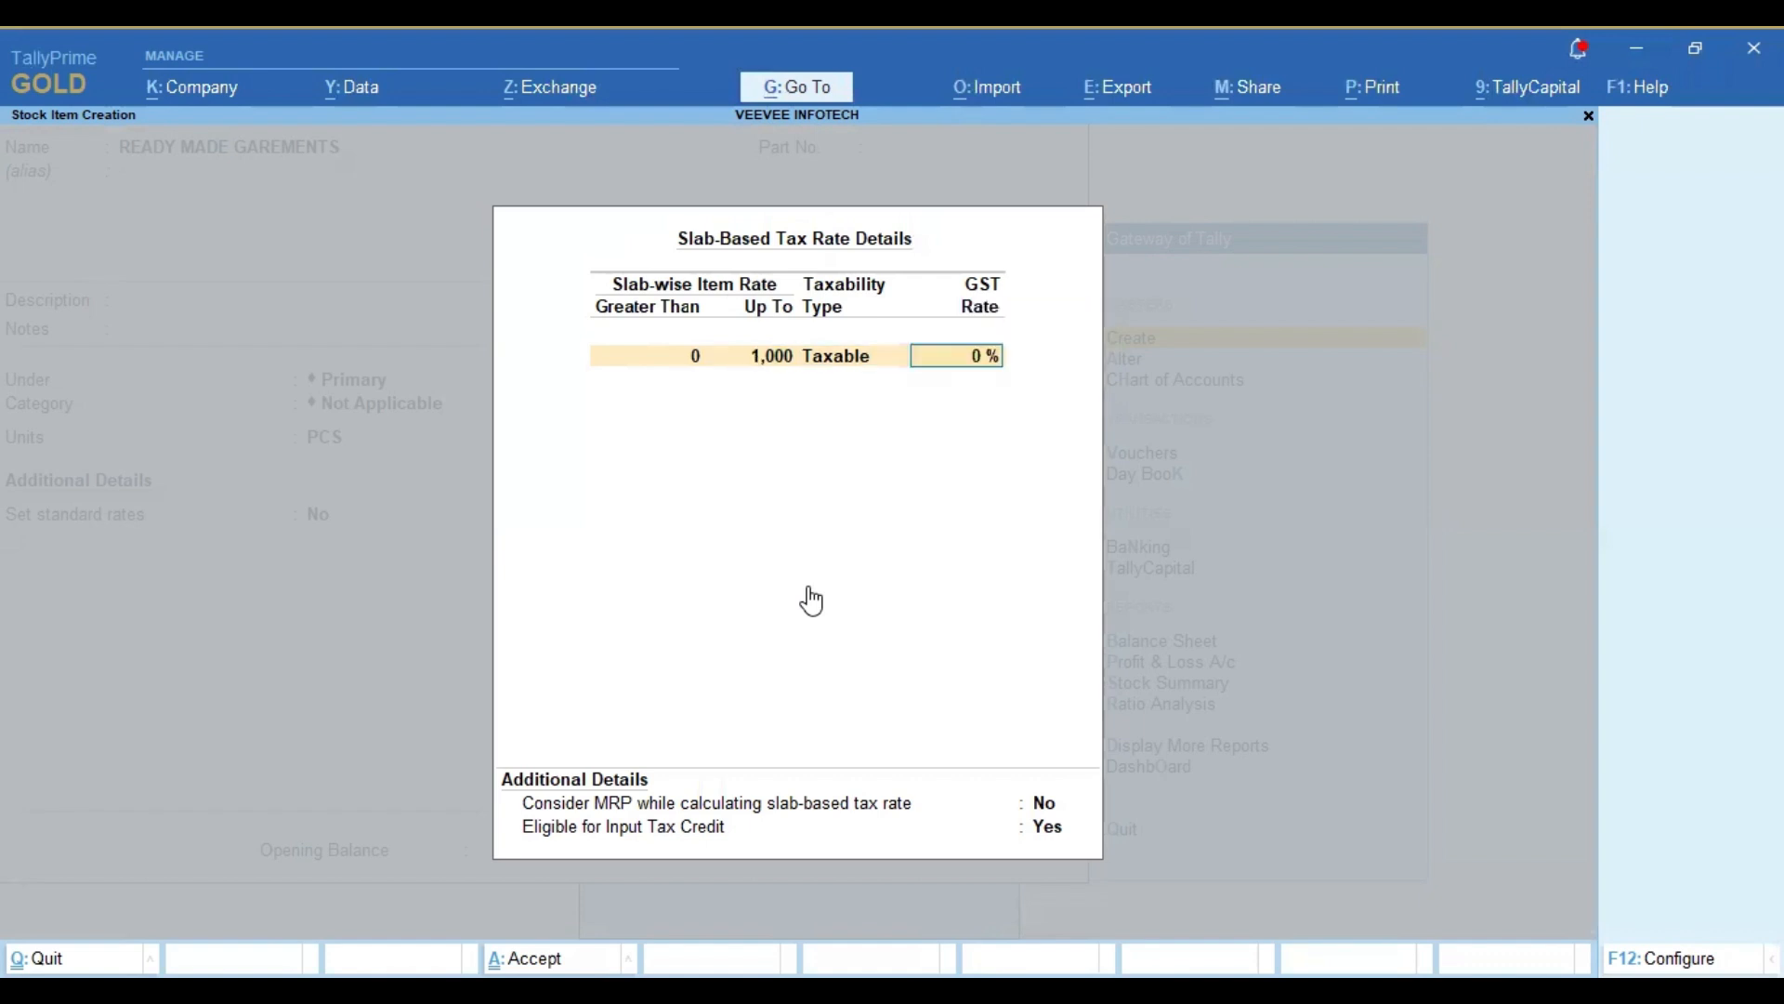
text(5)
key(Return)
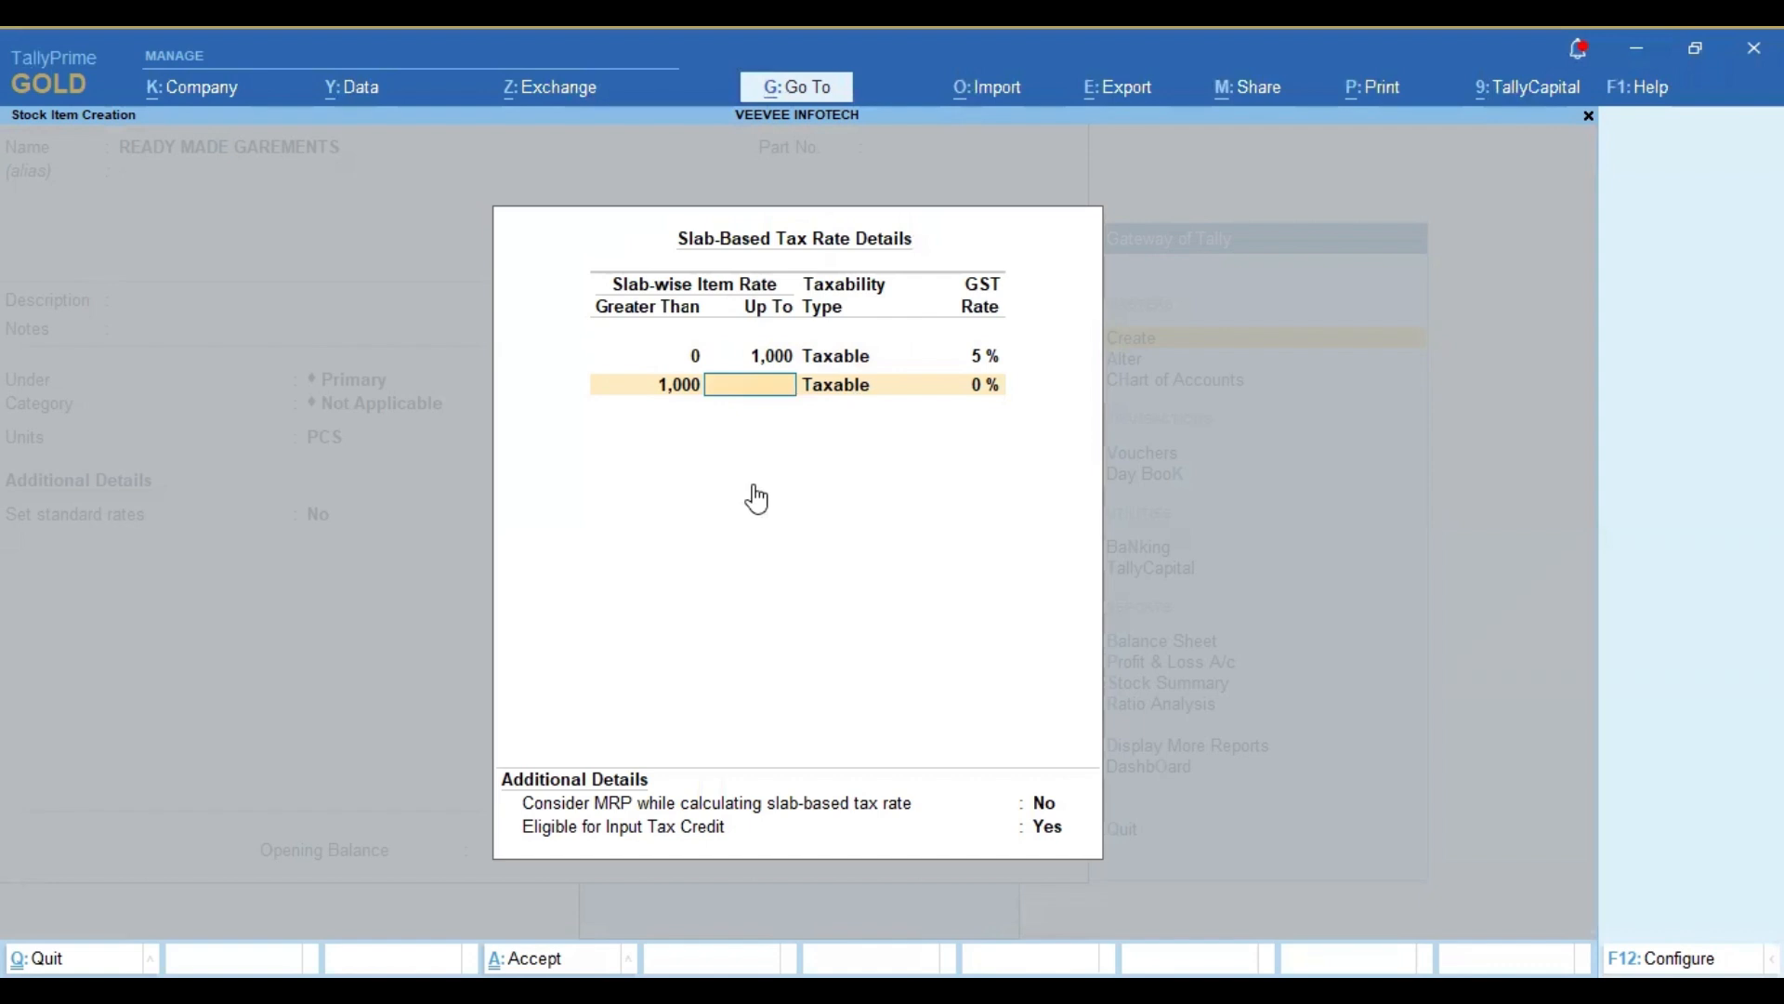
Step: Add a second taxable slab above 1,000 with no upper limit at 12% GST
key(Return)
key(Return)
text(12)
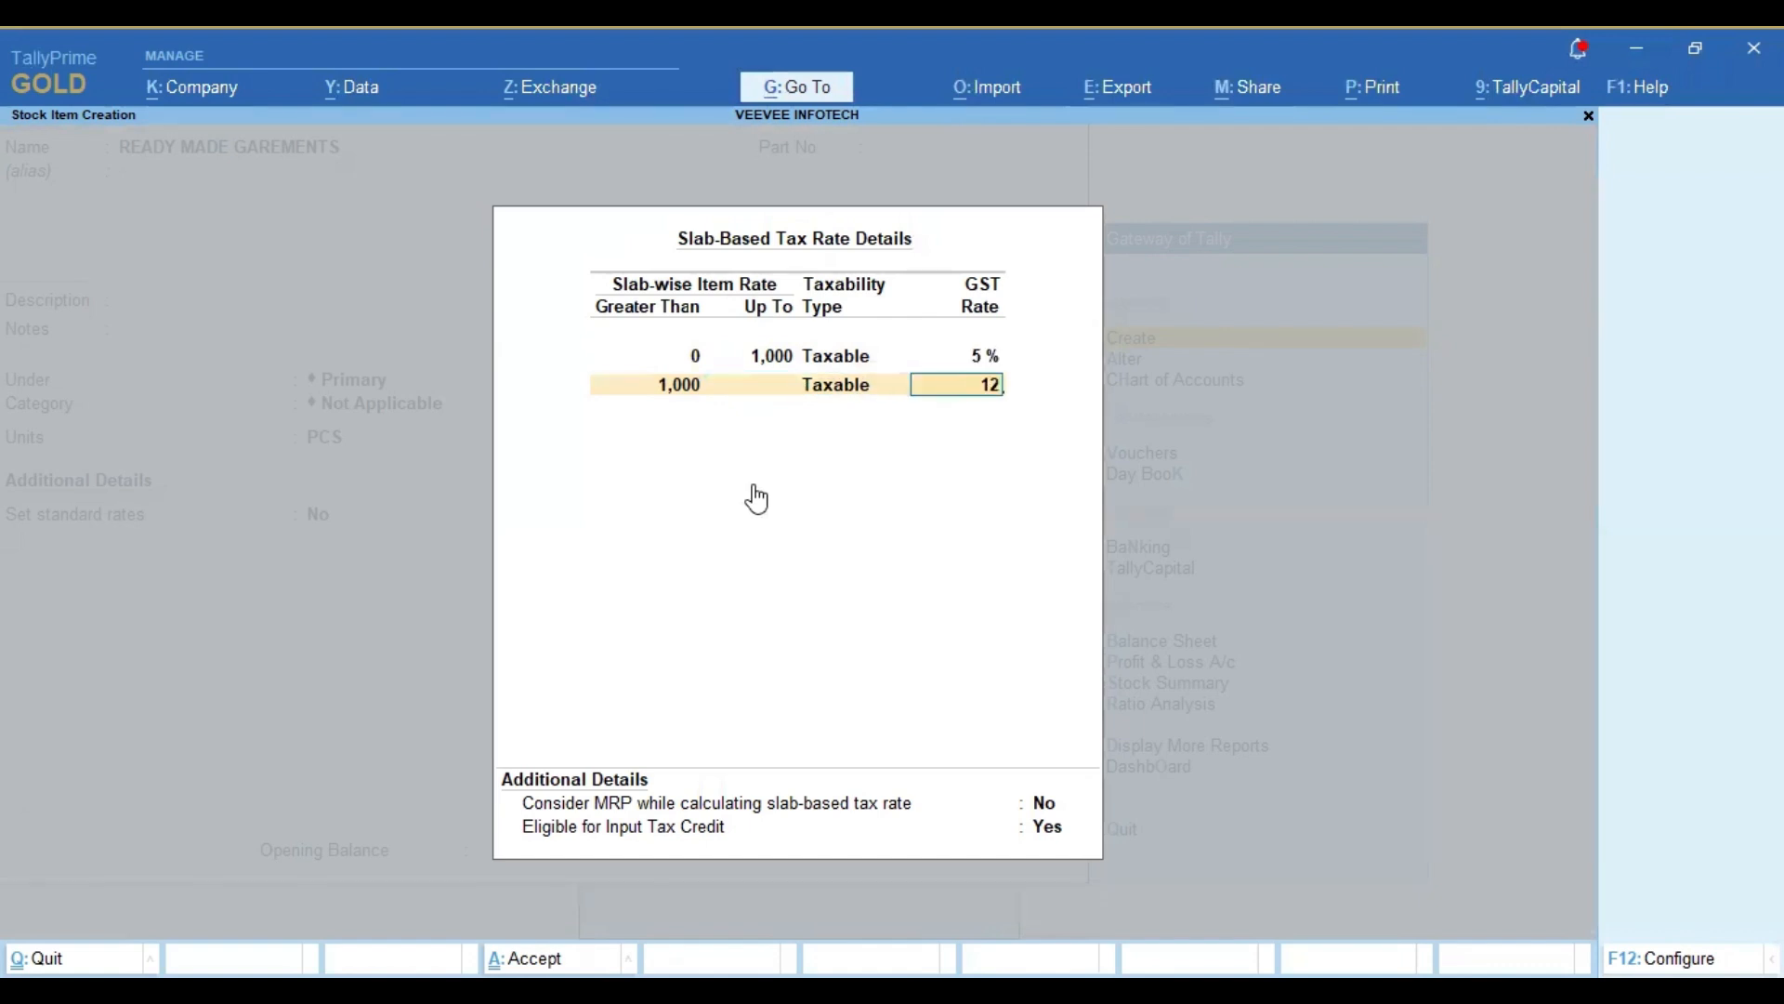
key(Return)
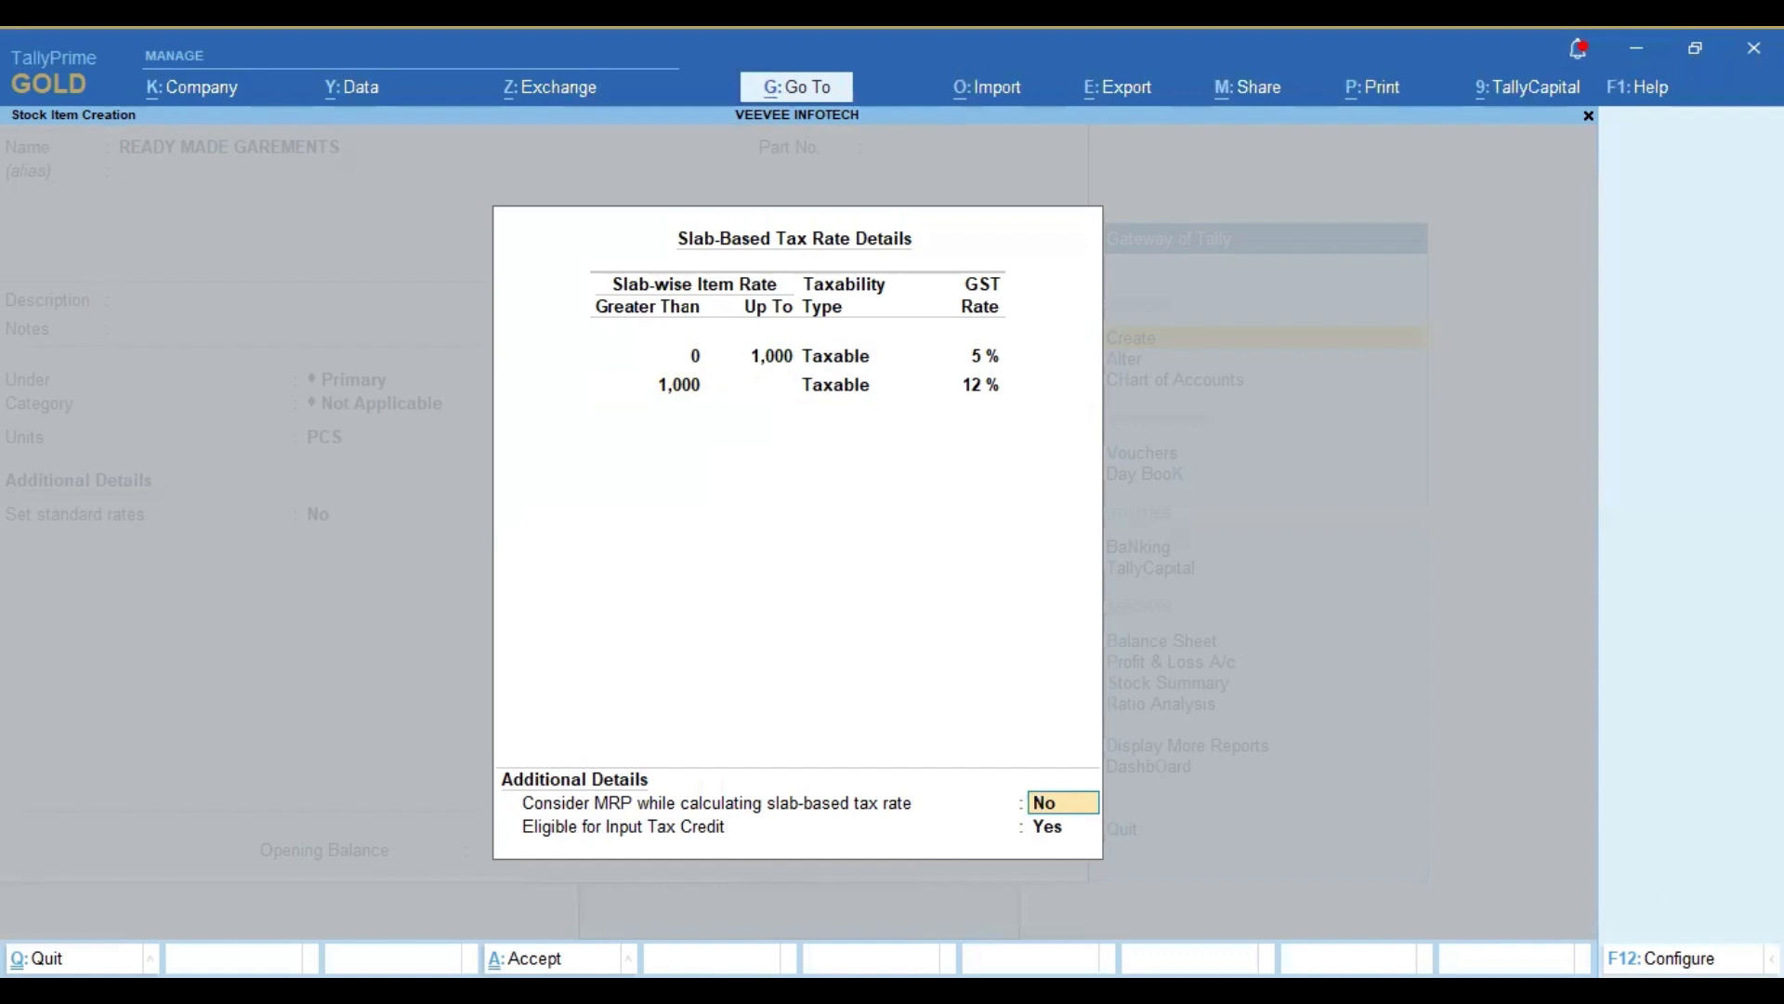
Step: Examine the slab-rate configuration options for including GST expenses/incomes, considering MRP and input tax credit eligibility
key(F12)
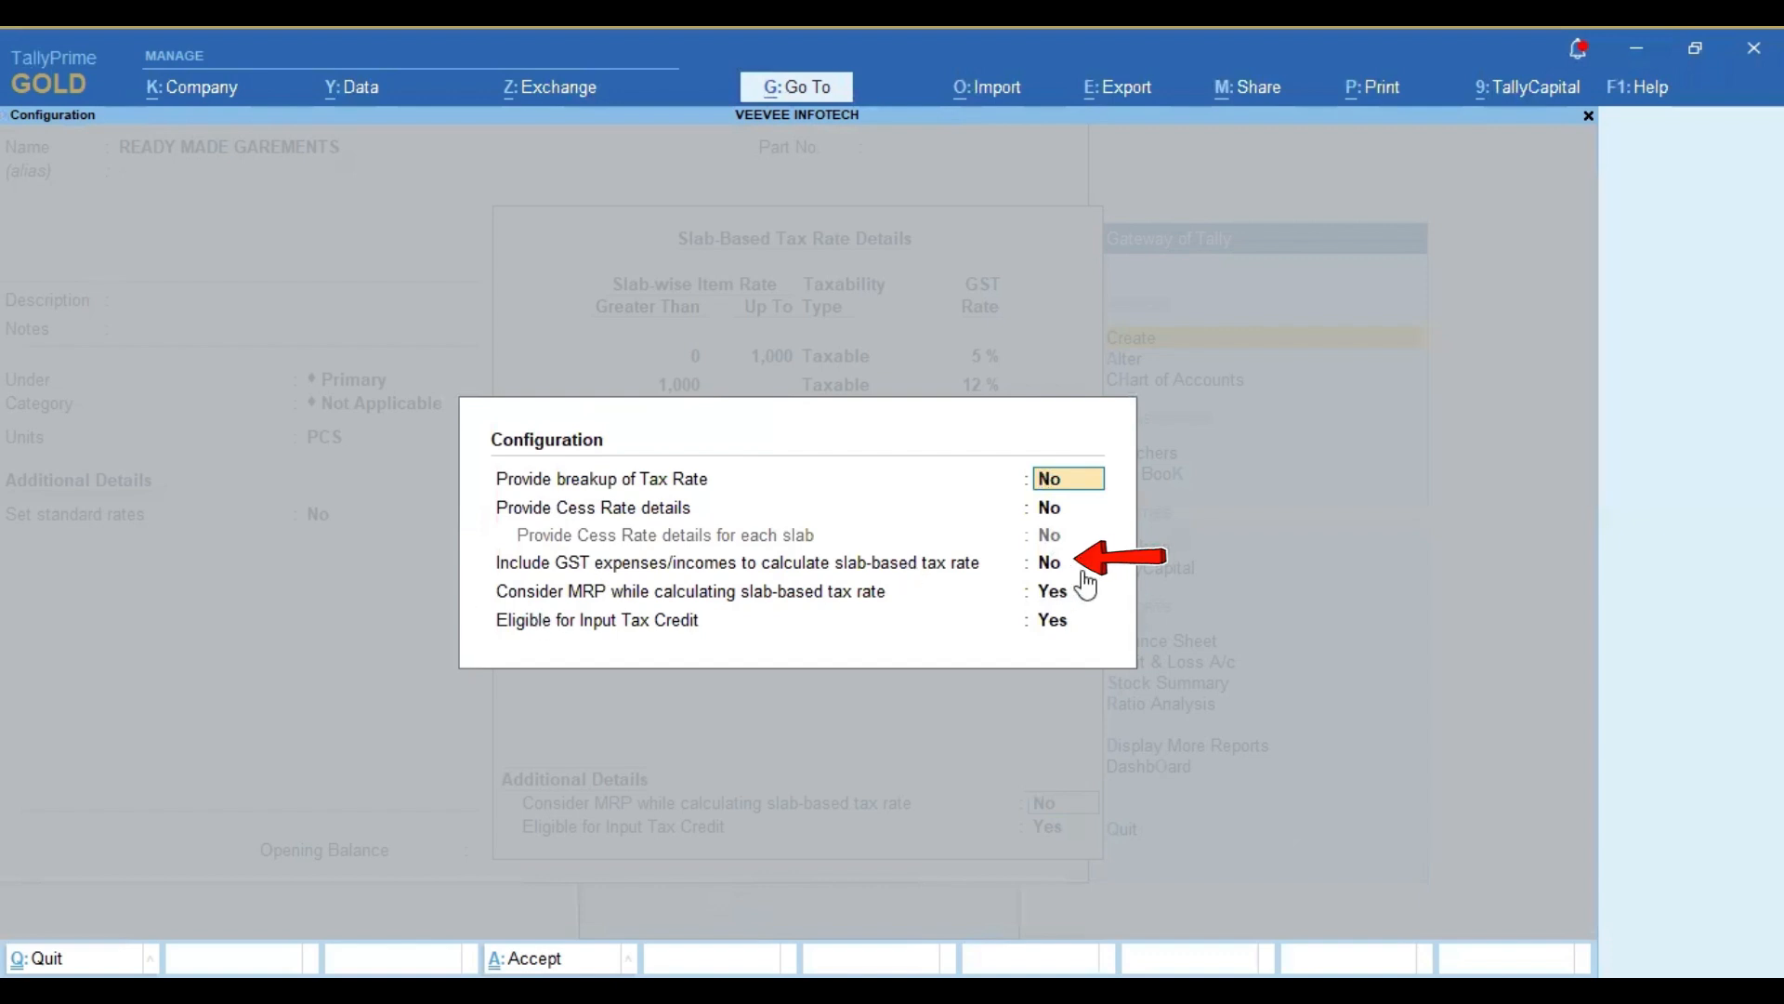
key(Escape)
key(Escape)
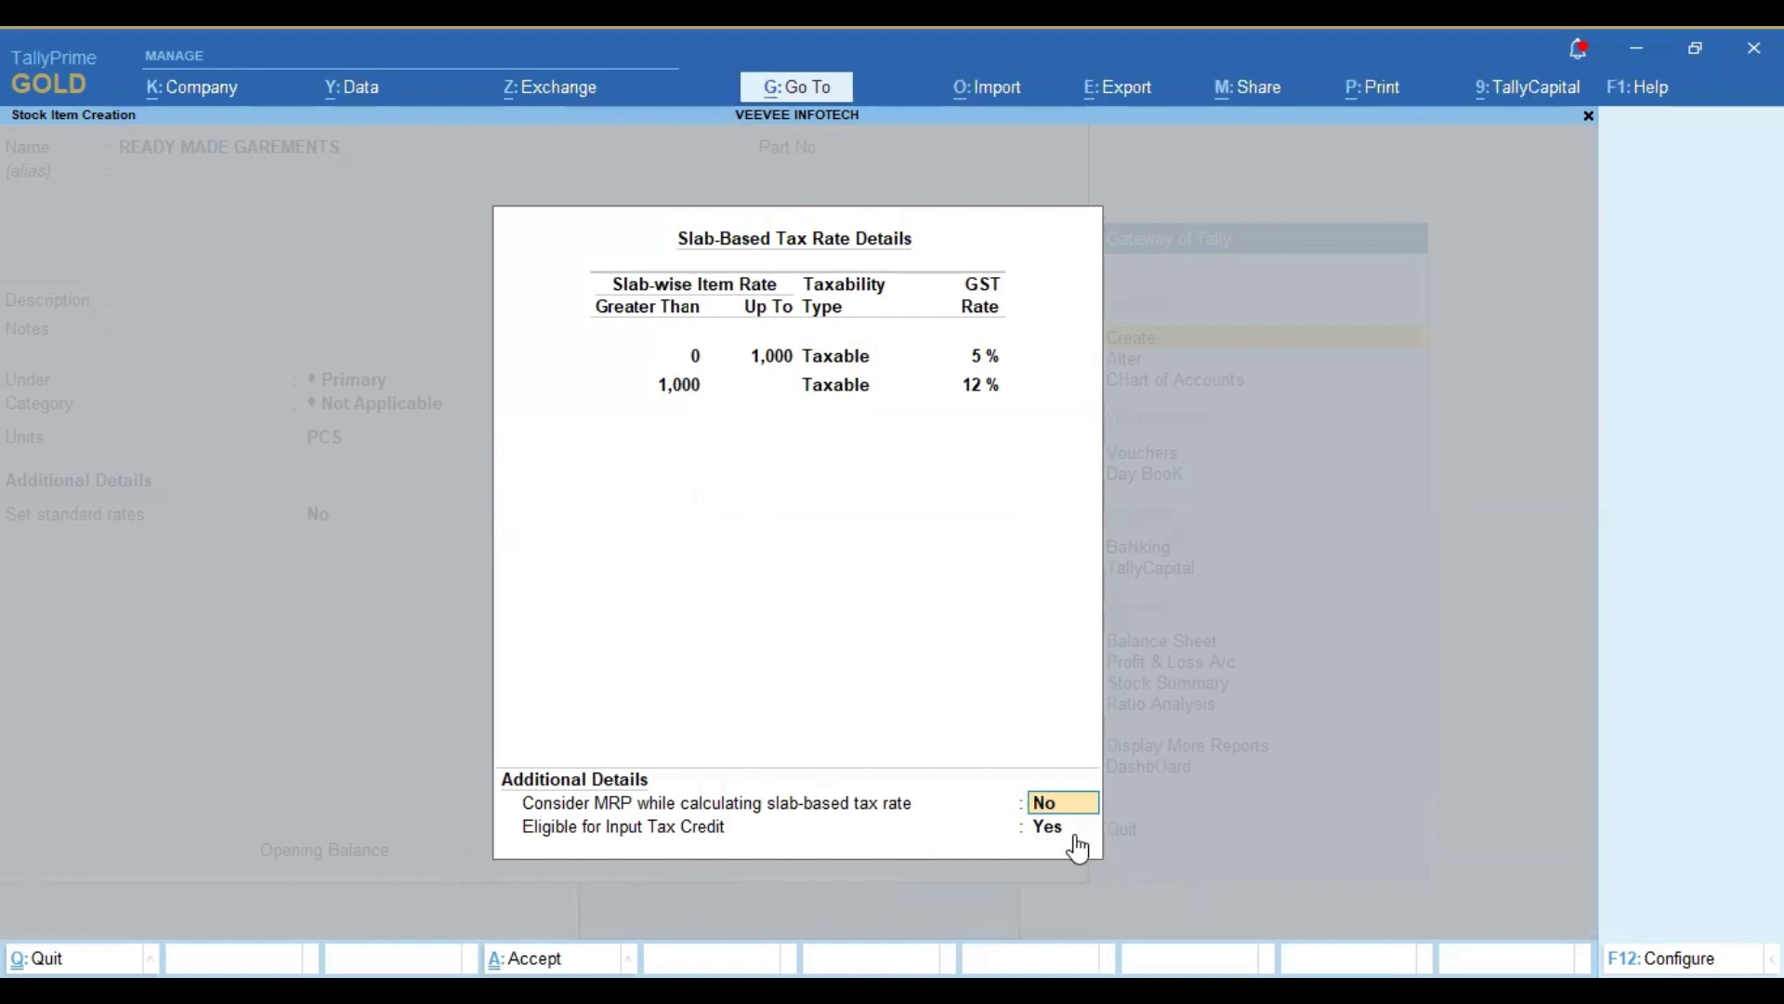
key(F12)
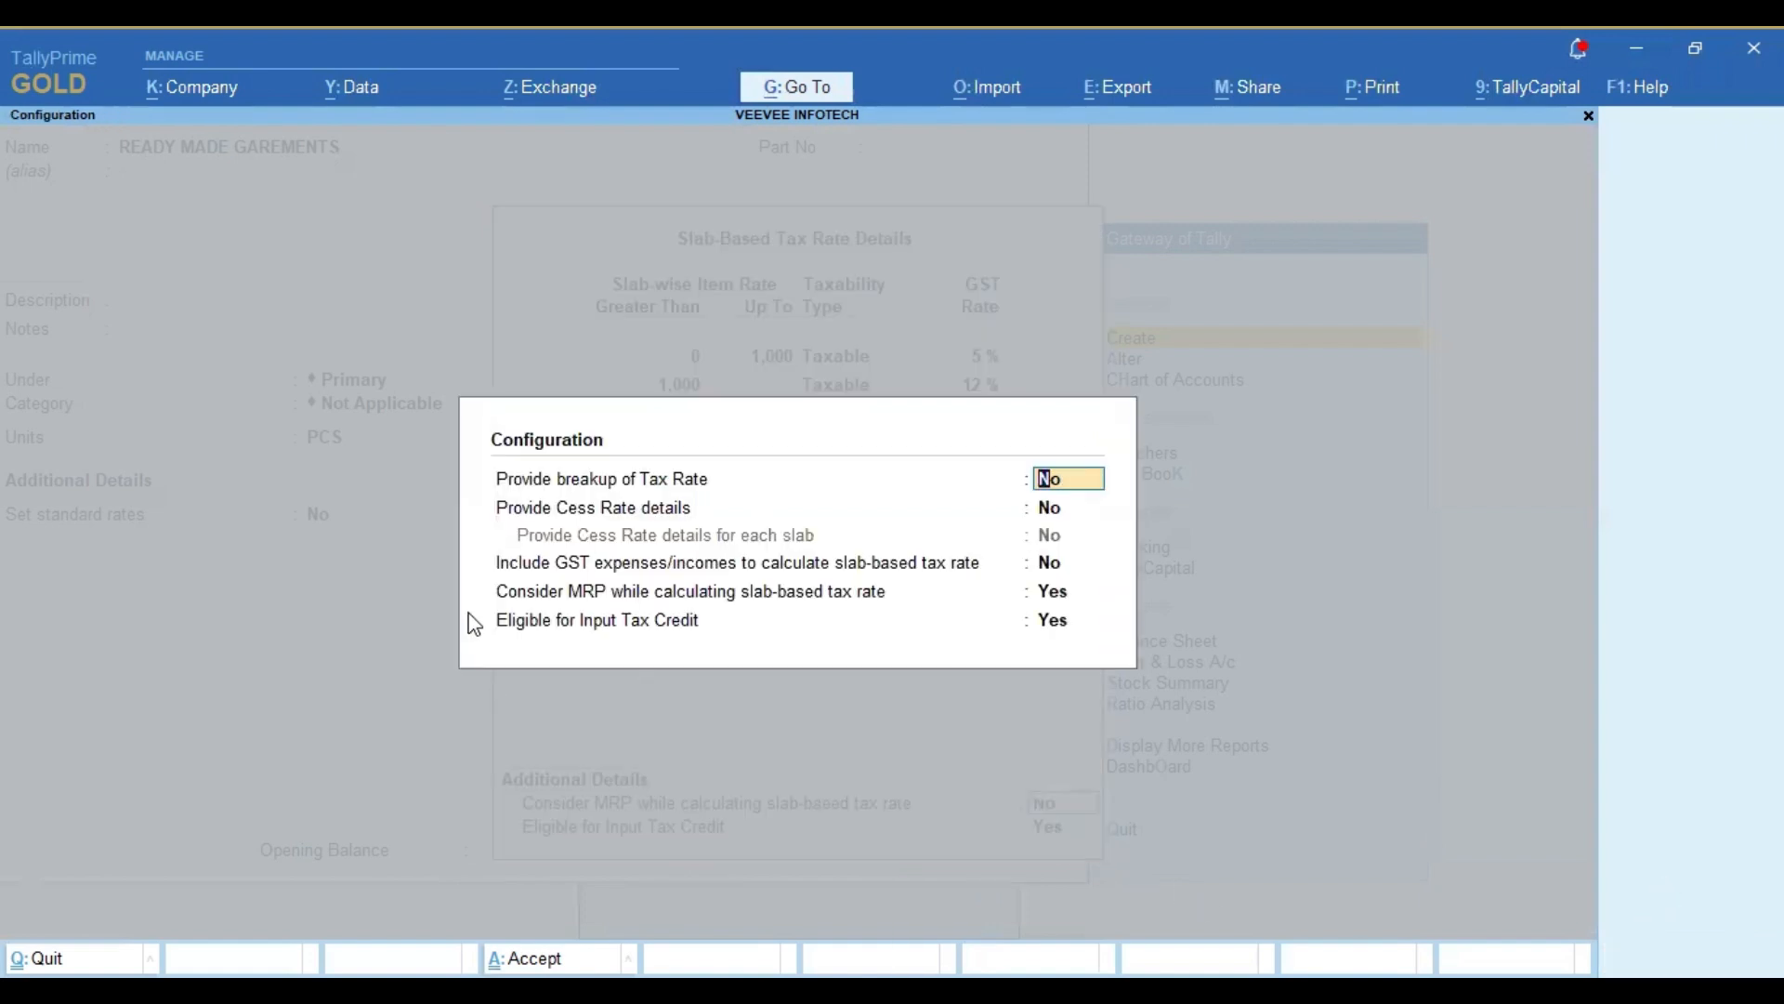
key(Escape)
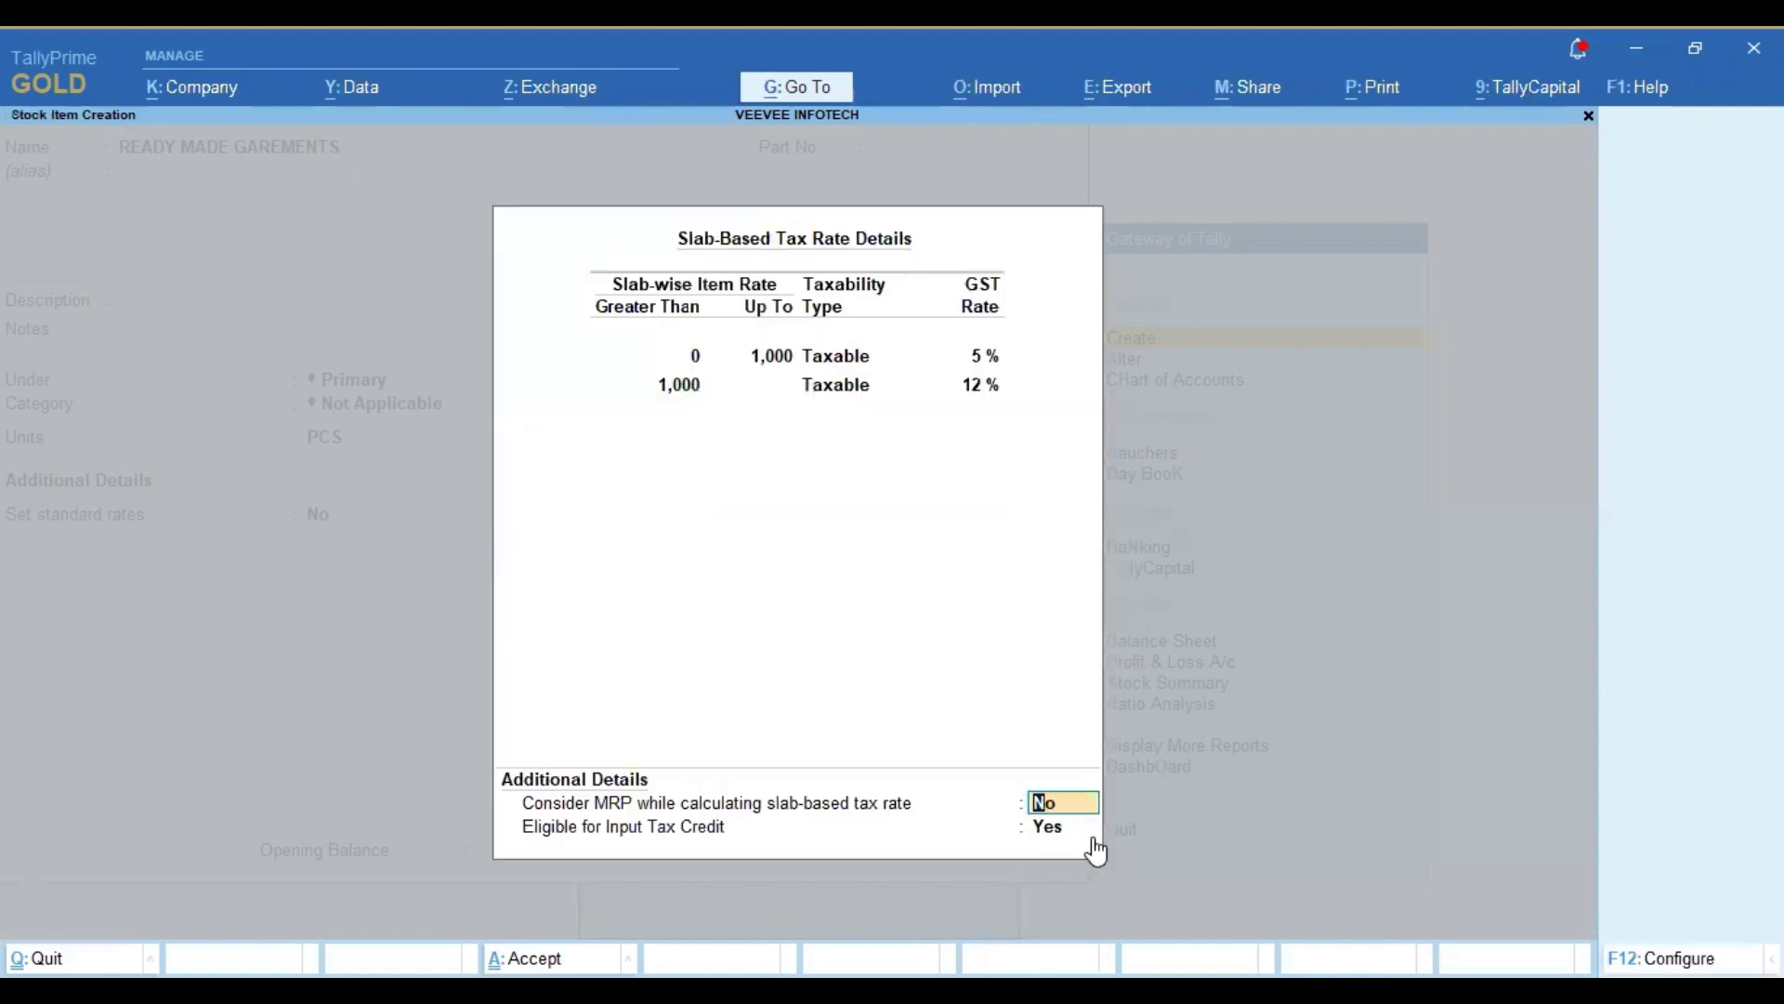
Step: Accept the slab settings, keep Goods as the type of supply, save the stock item and return to the Gateway of Tally
key(Return)
key(Return)
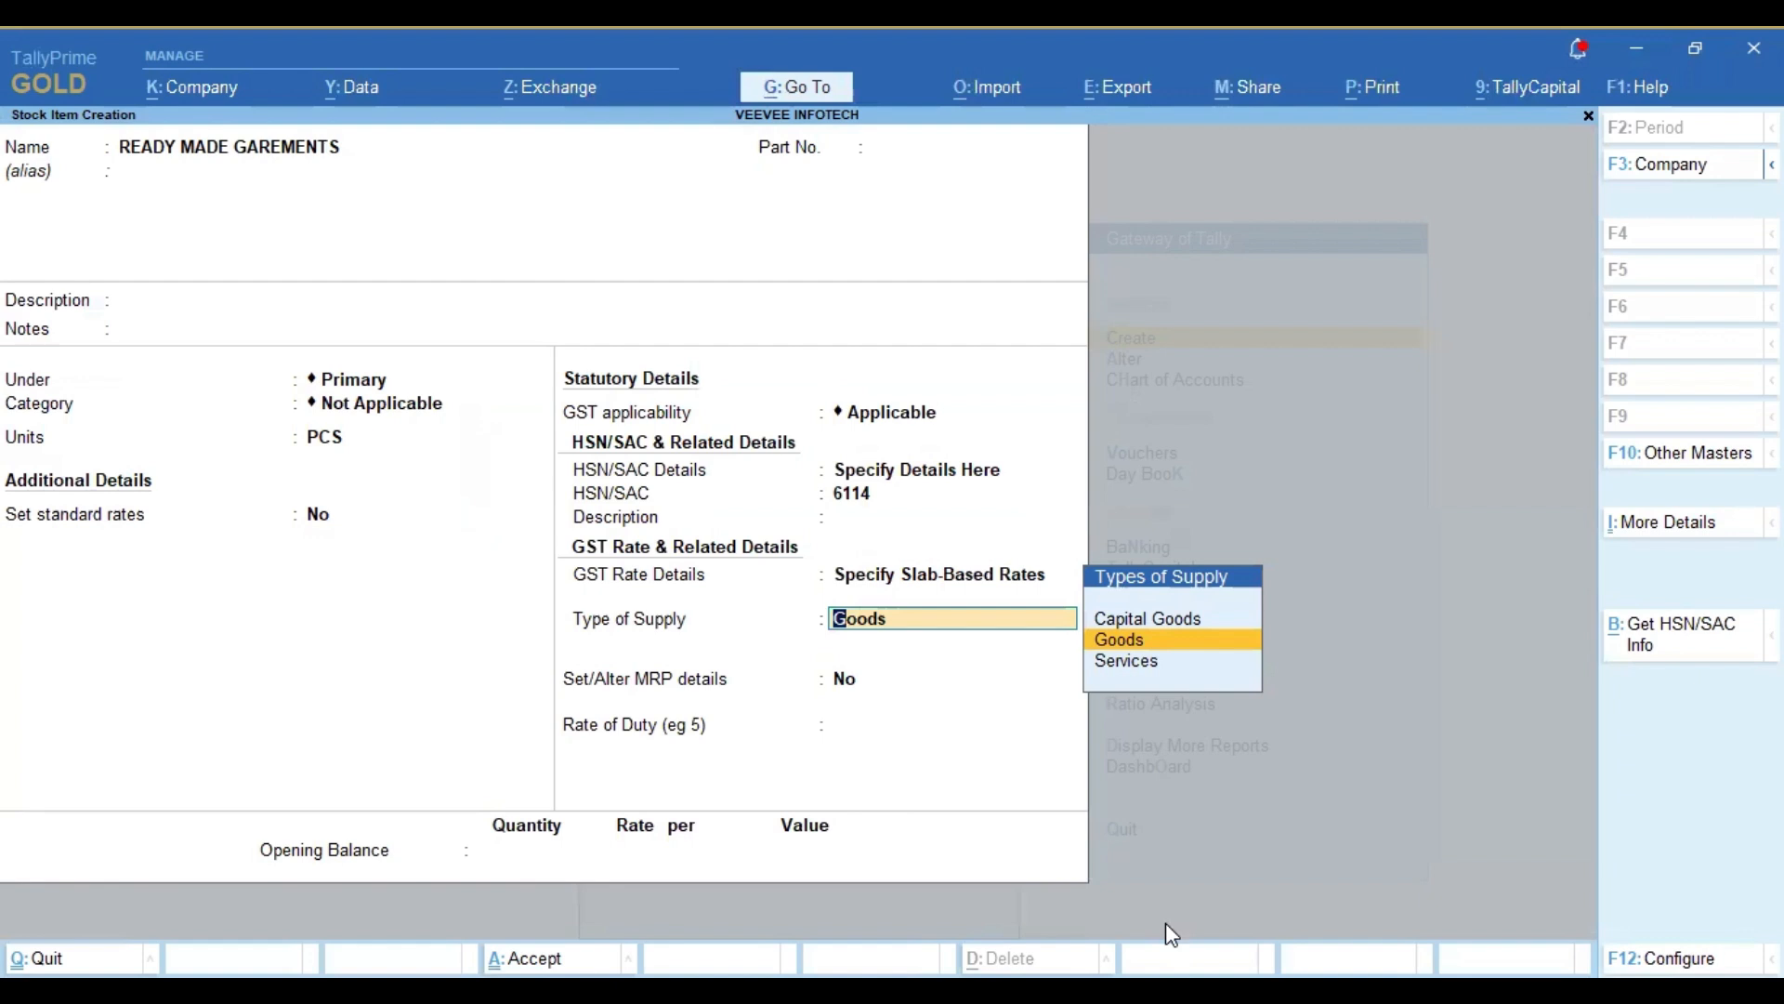
key(Return)
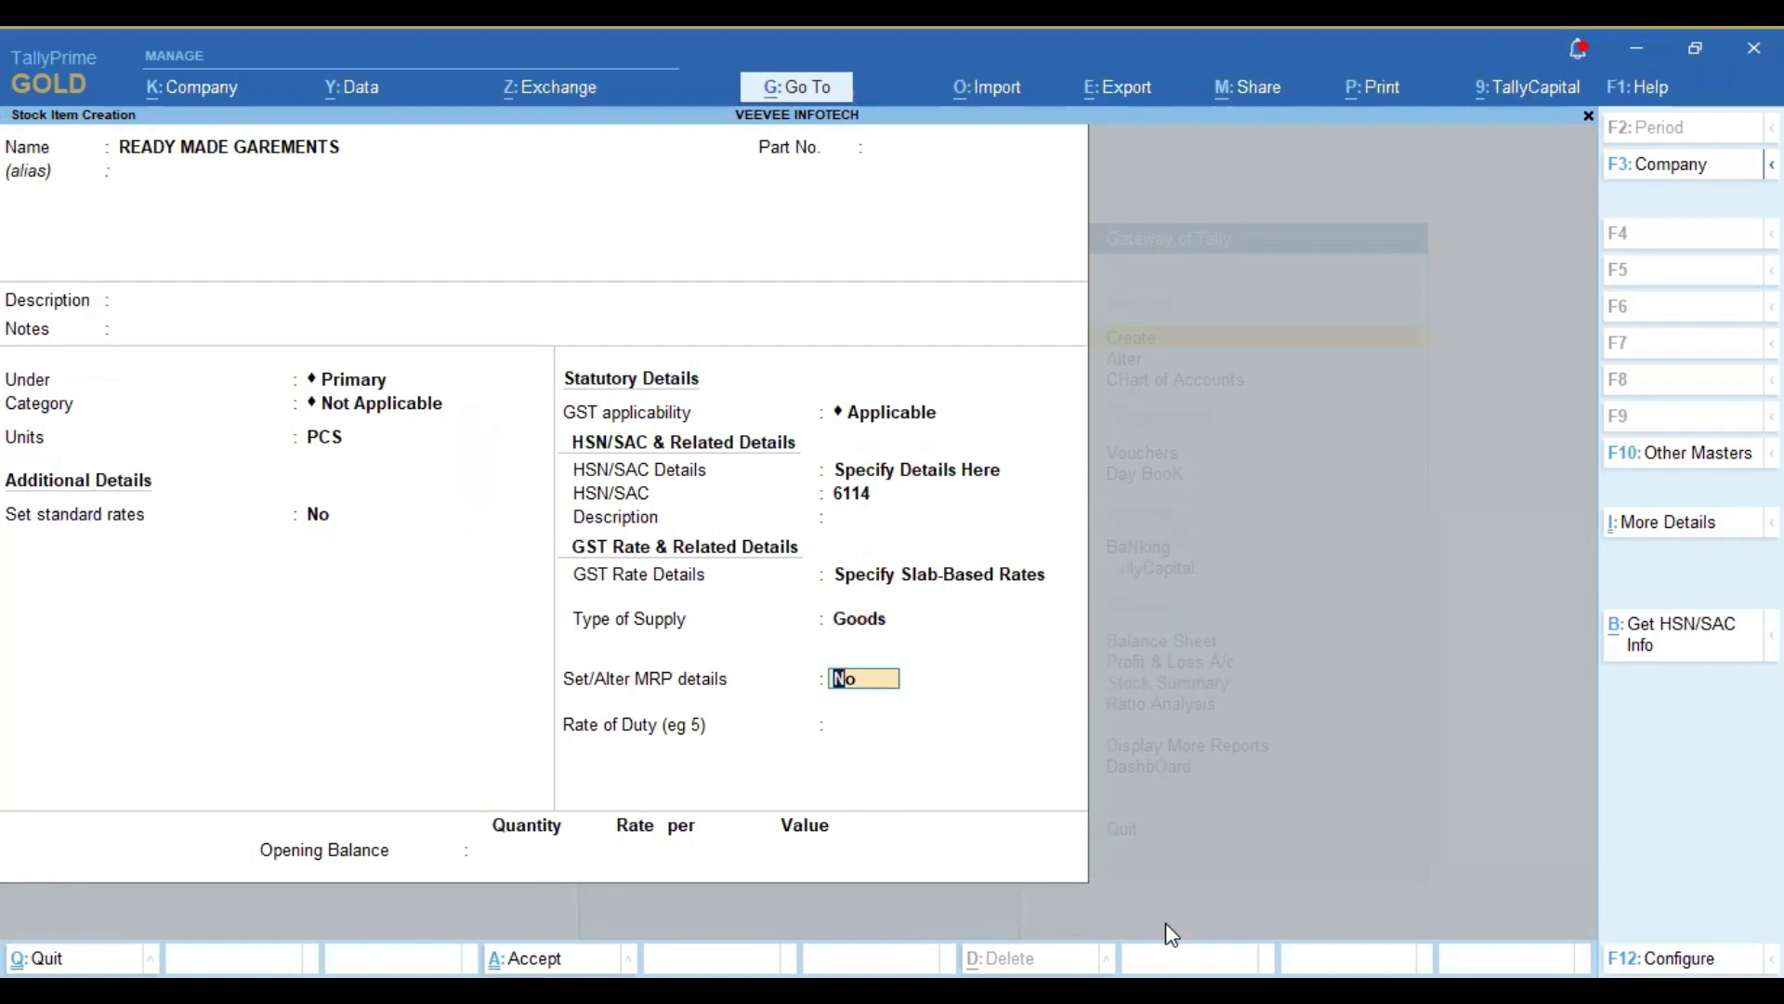
key(ctrl)
key(ctrl+a)
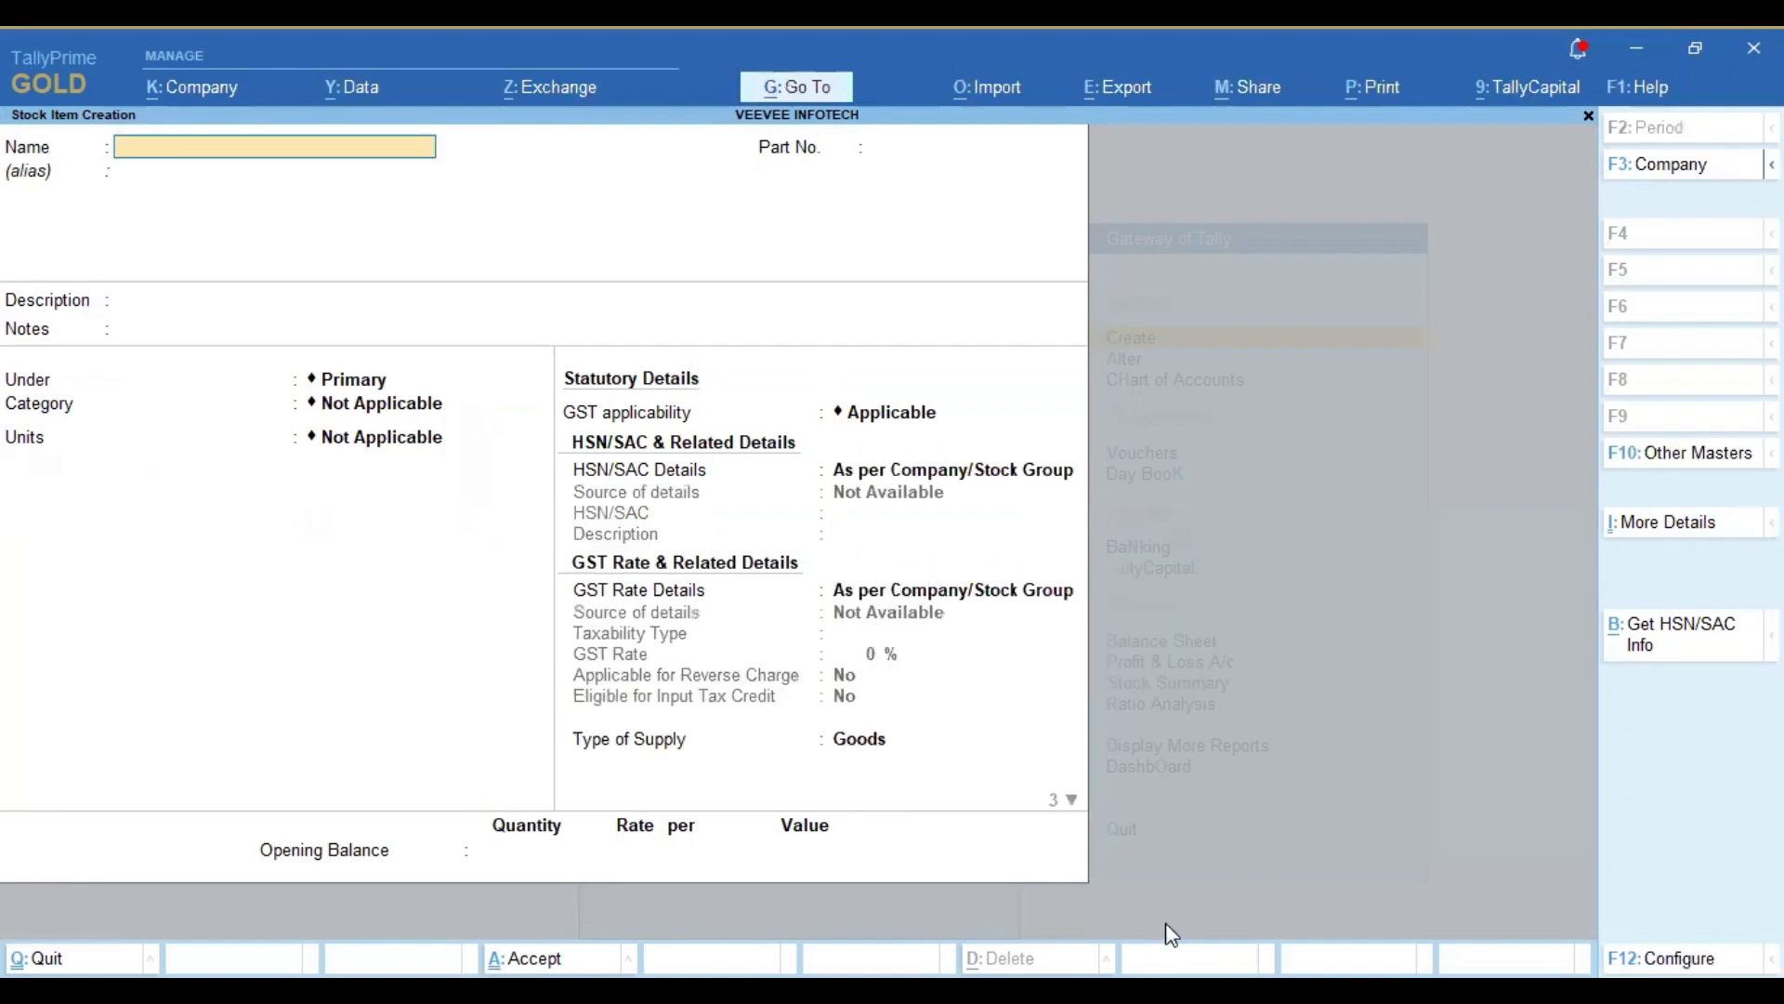
key(Escape)
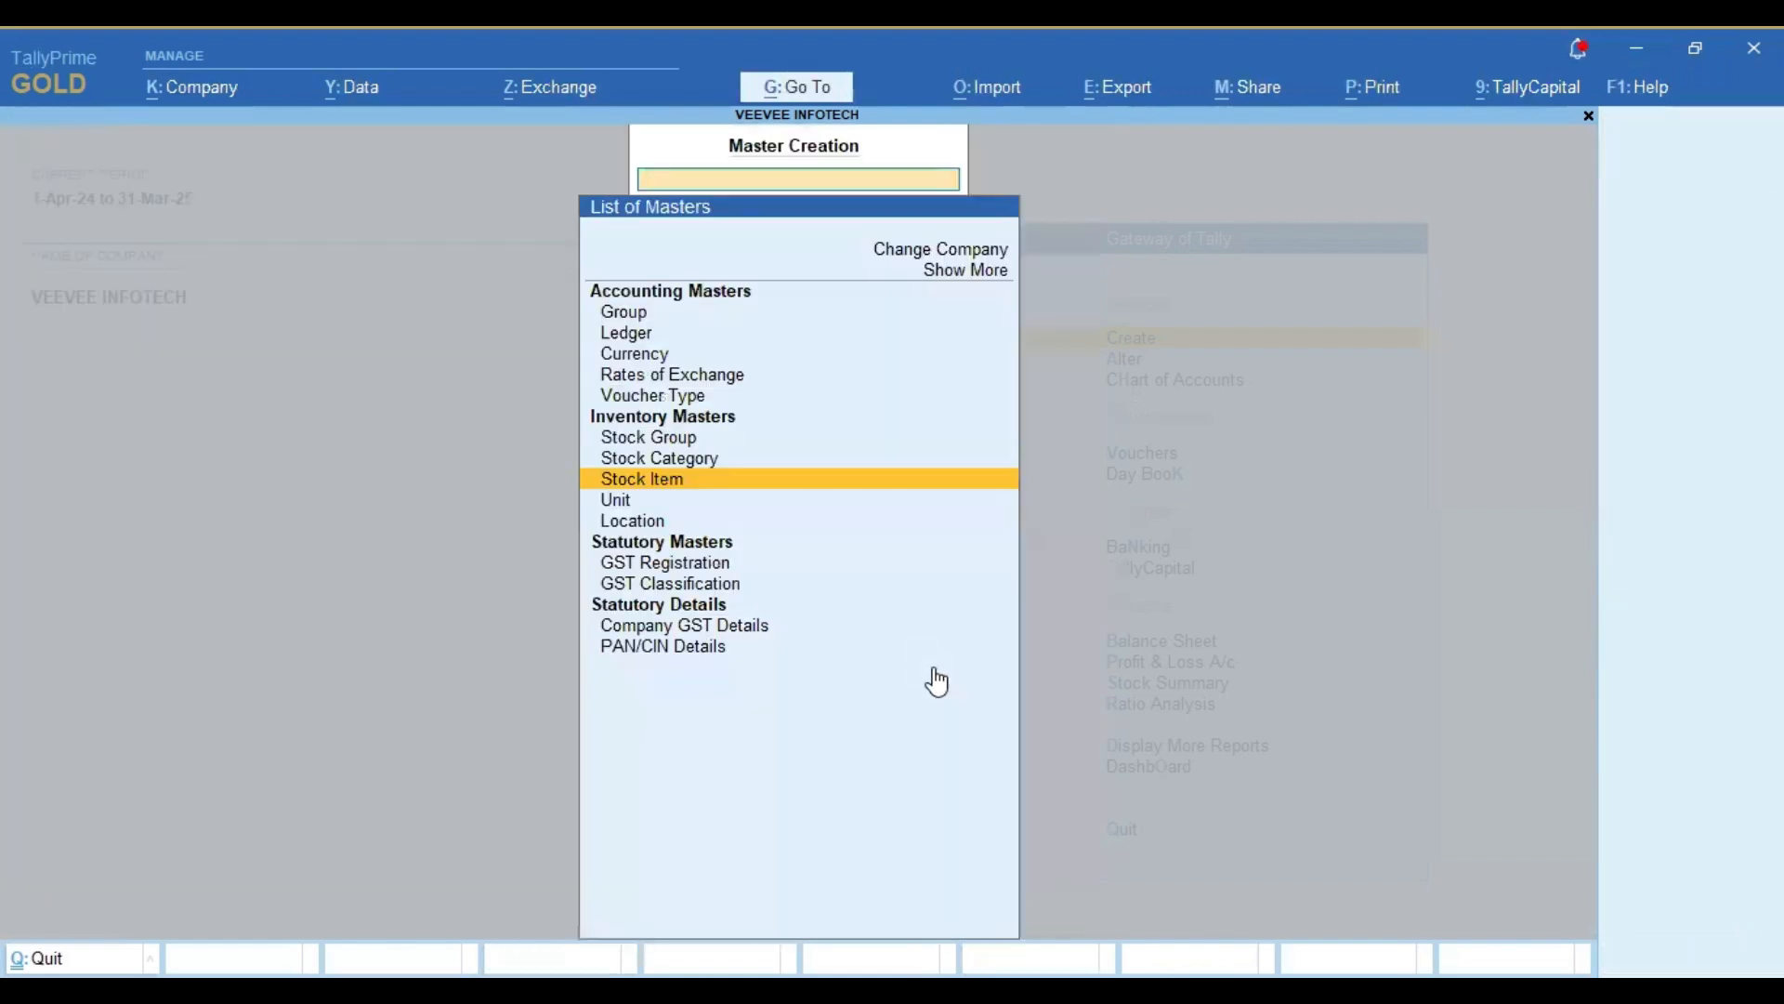
key(Escape)
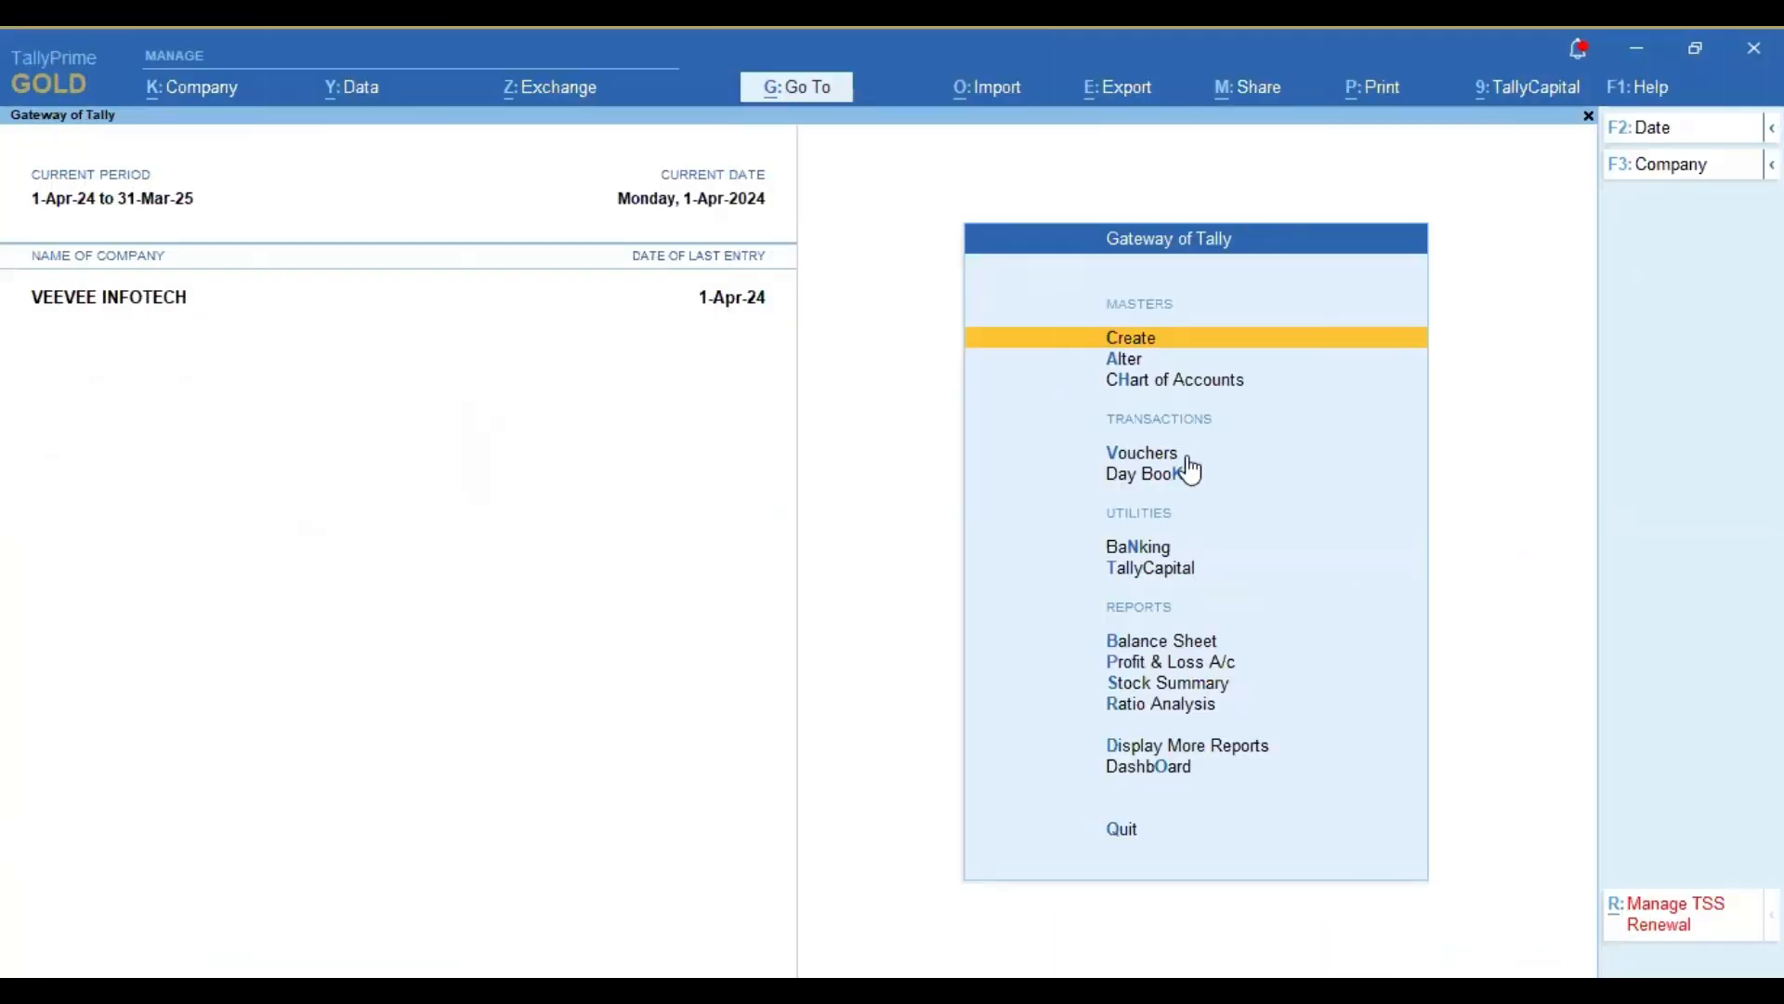
Step: Start a sales voucher and choose National Traders as the party account
key(Down)
key(Down)
key(Down)
key(Down)
key(Up)
key(Return)
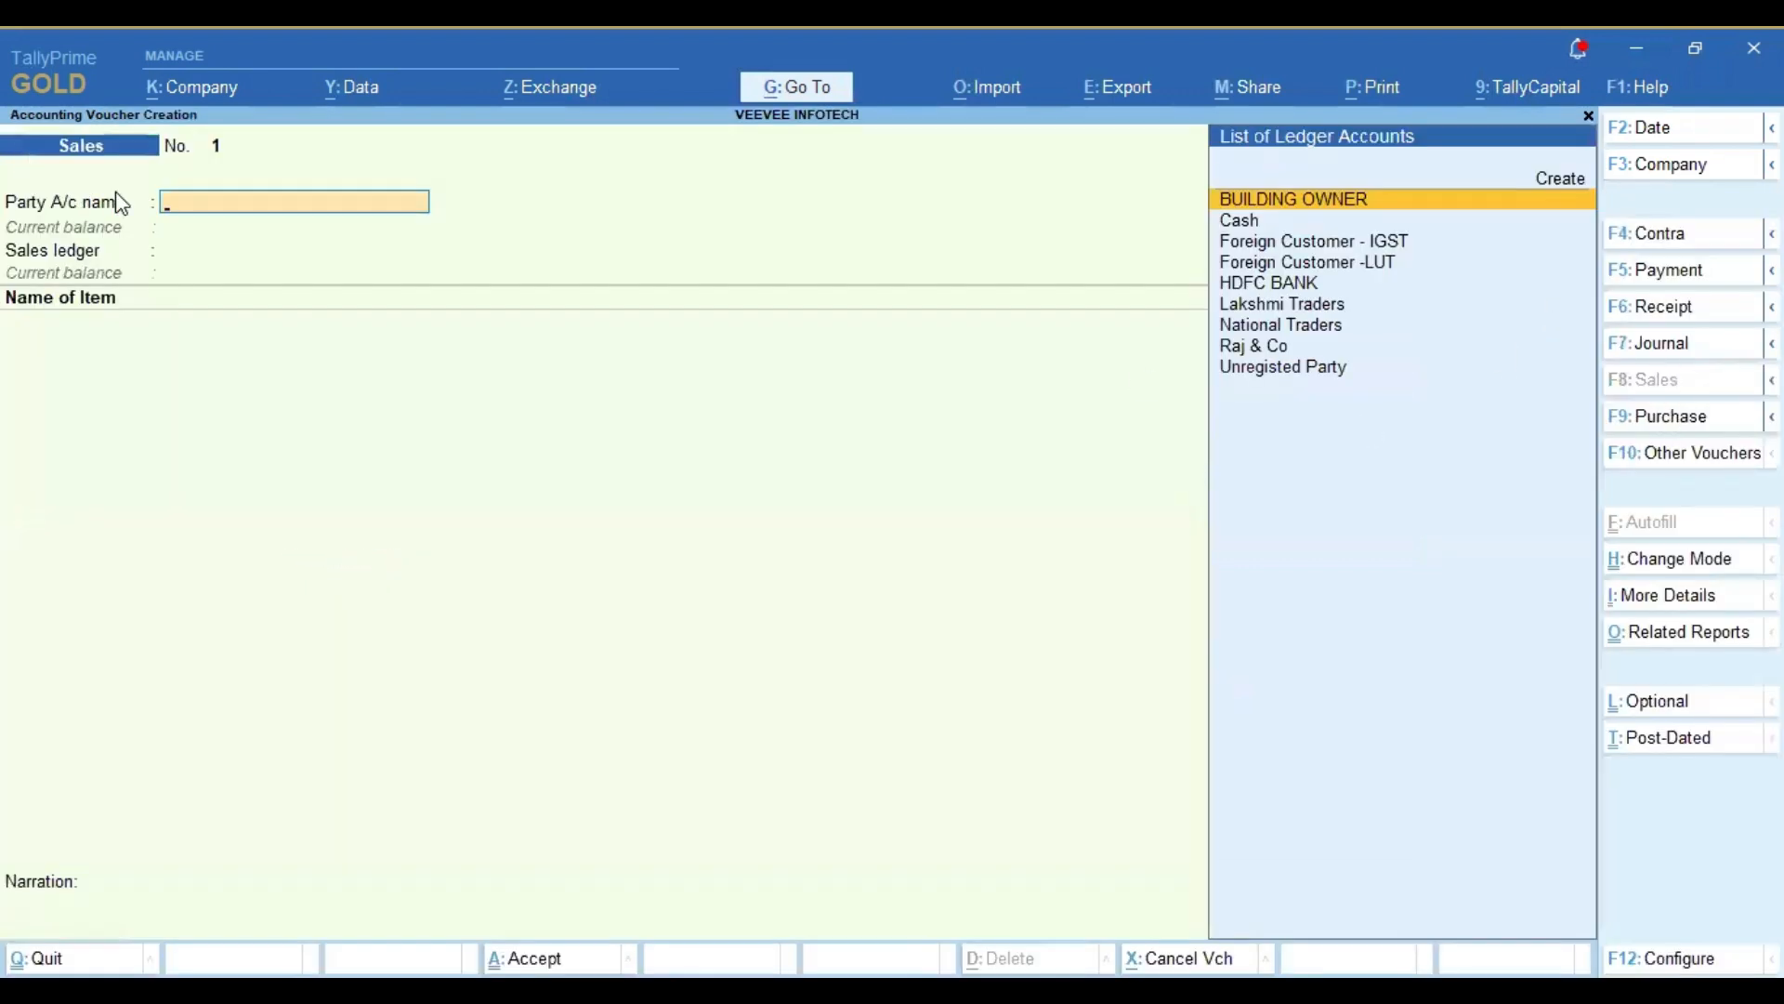
key(Down)
key(Down)
key(Down)
key(Down)
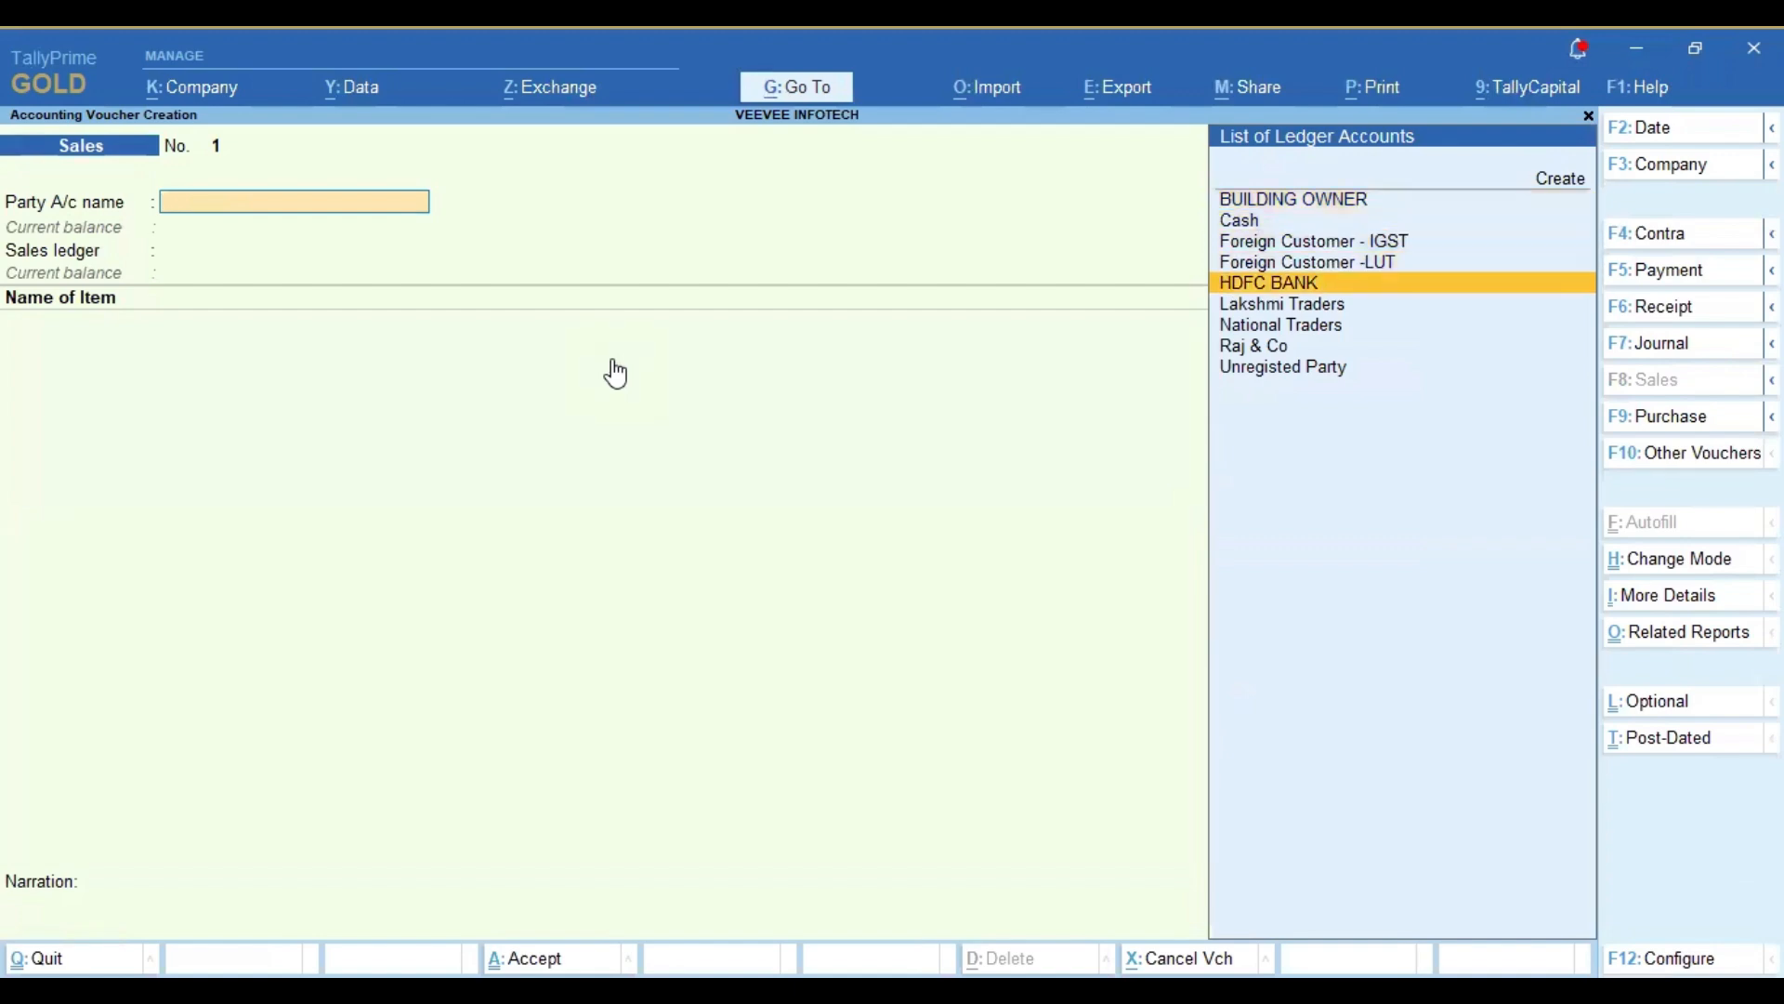
key(Down)
key(Down)
key(Return)
Step: Accept the dispatch and party details without changes and set the sales ledger to Sales A/c
key(Return)
key(Return)
key(Return)
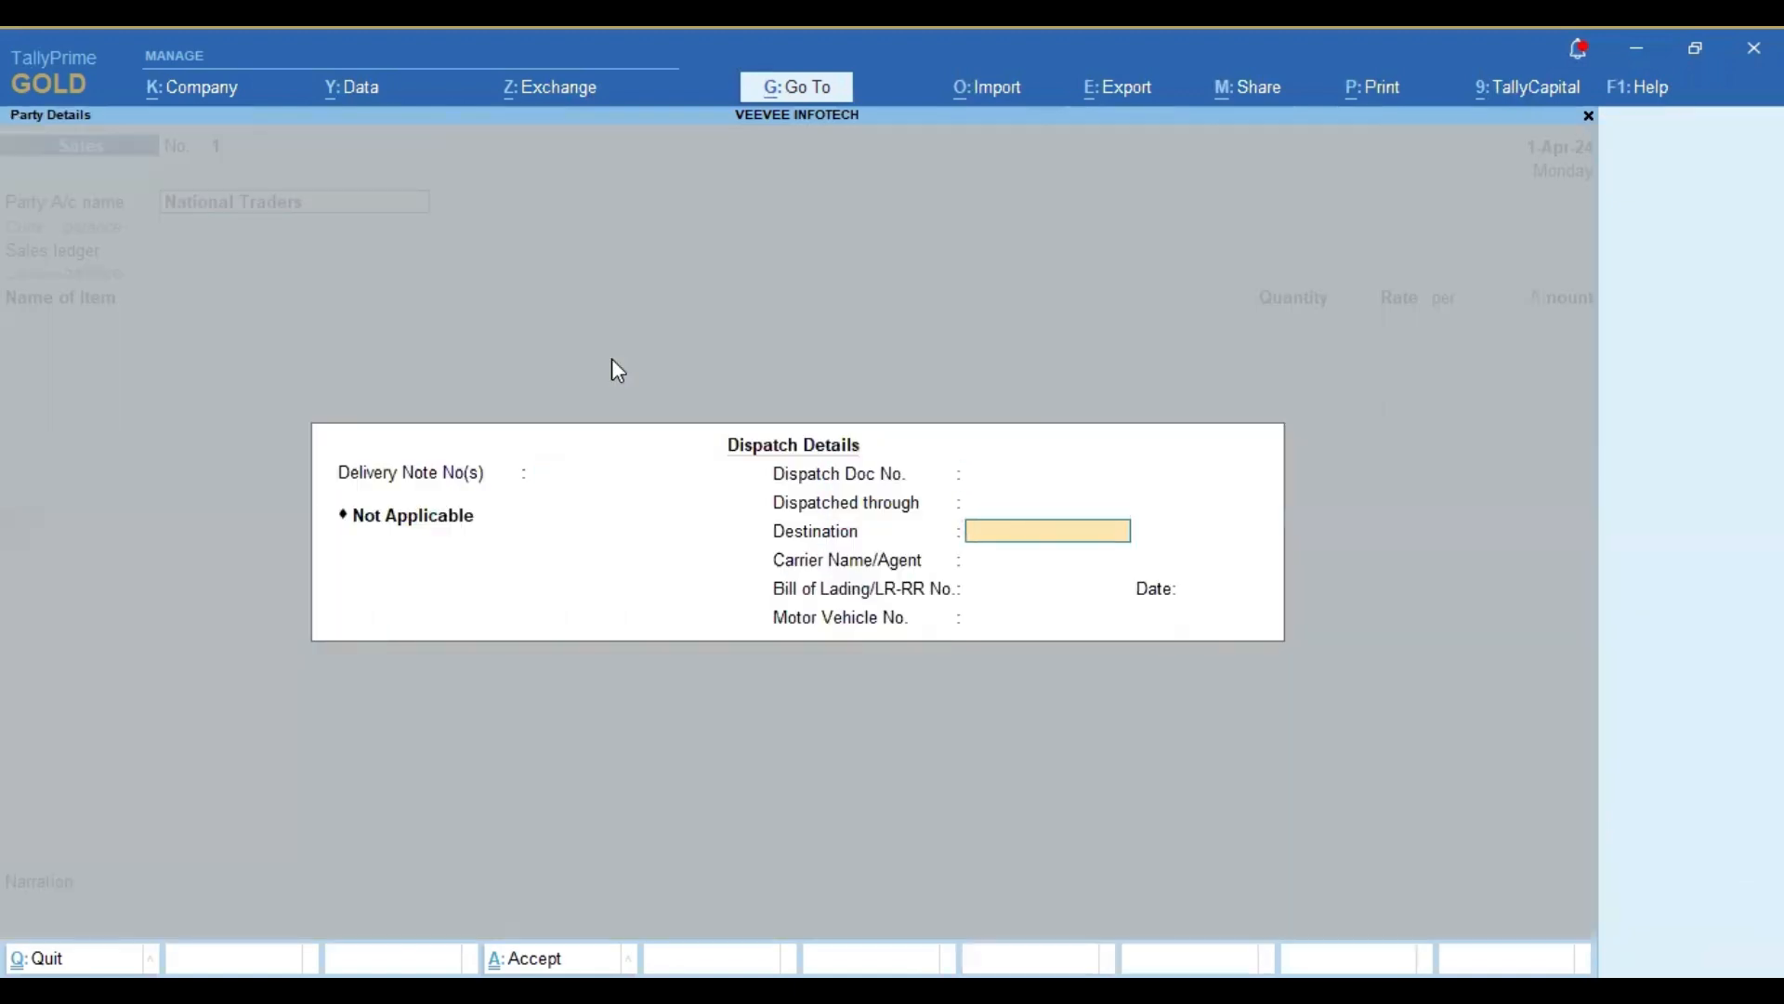
key(ctrl+a)
key(Return)
key(Return)
key(Return)
key(Return)
key(Return)
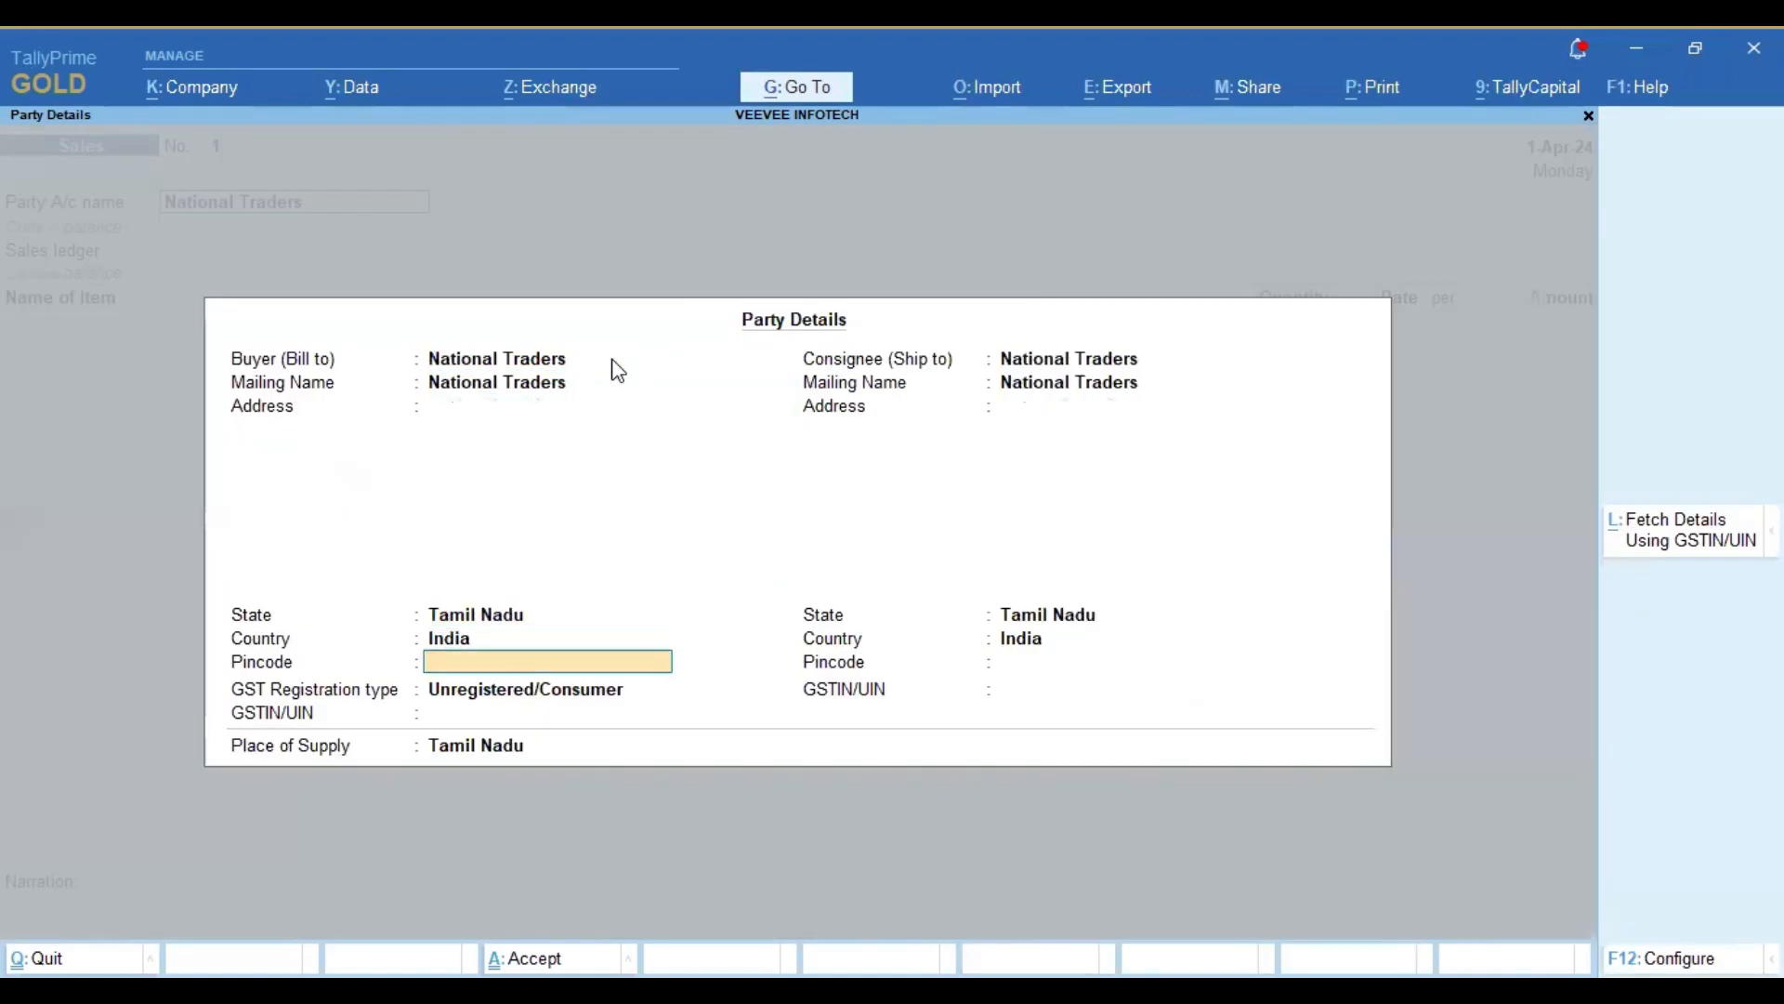
key(ctrl+a)
key(Down)
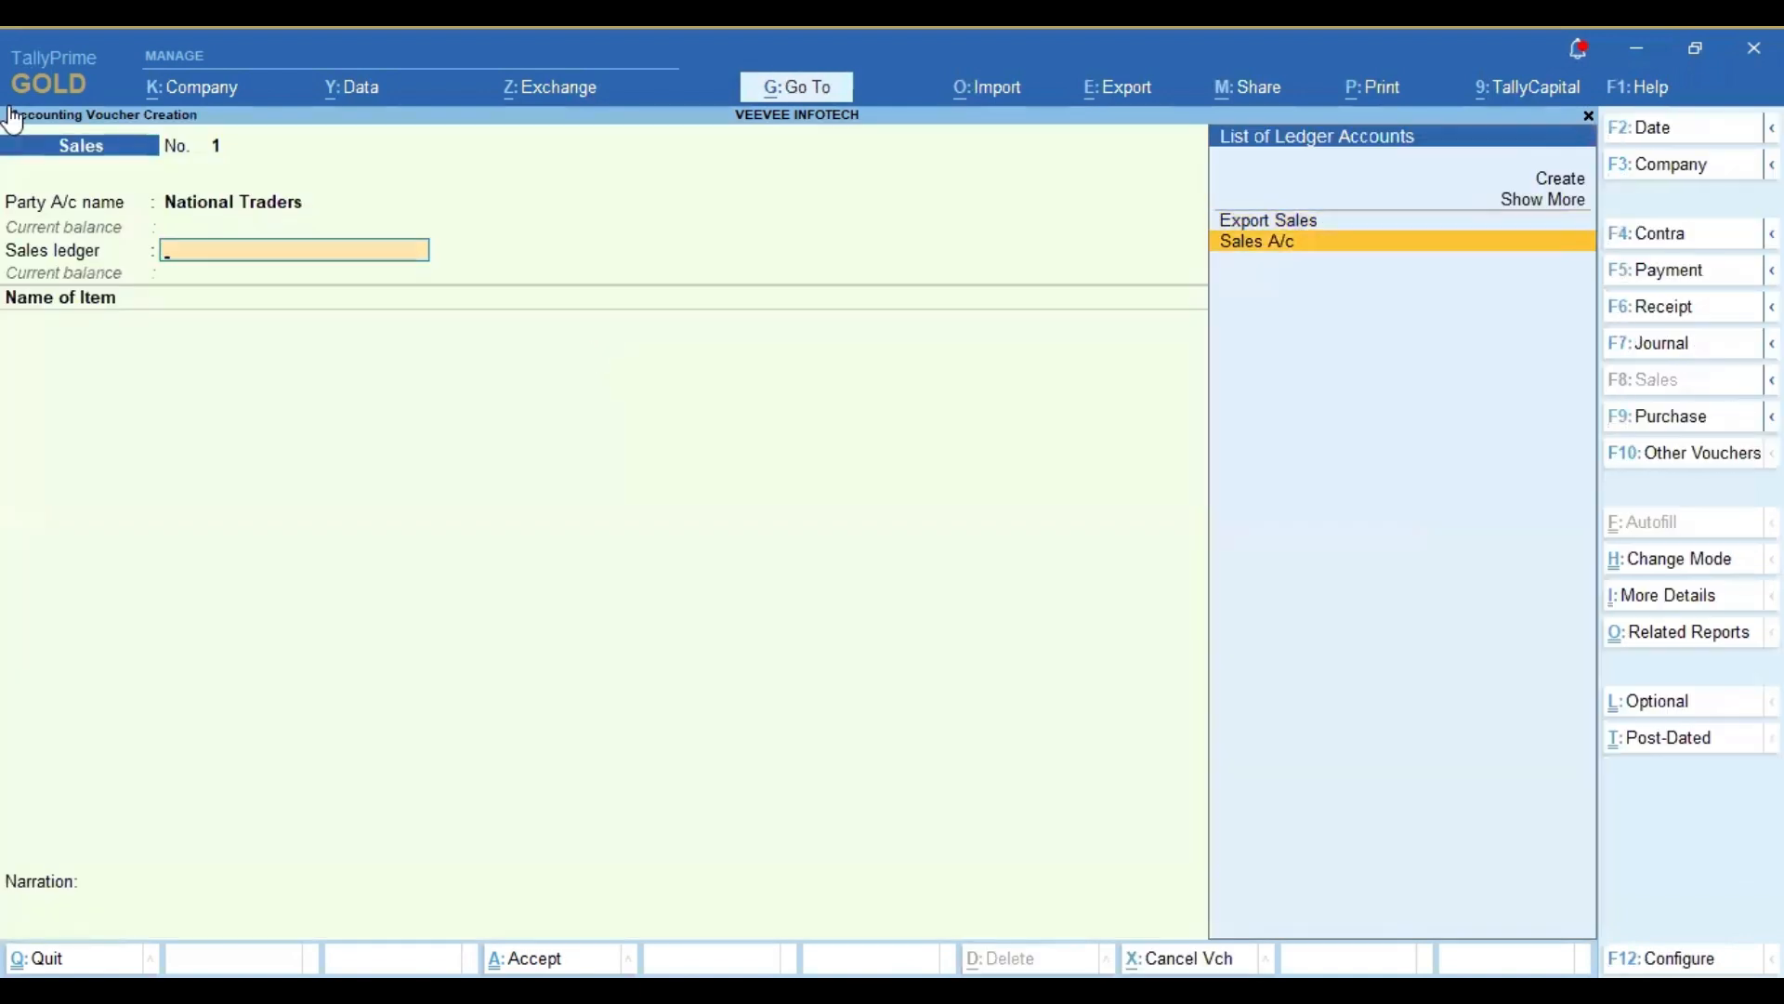
key(Return)
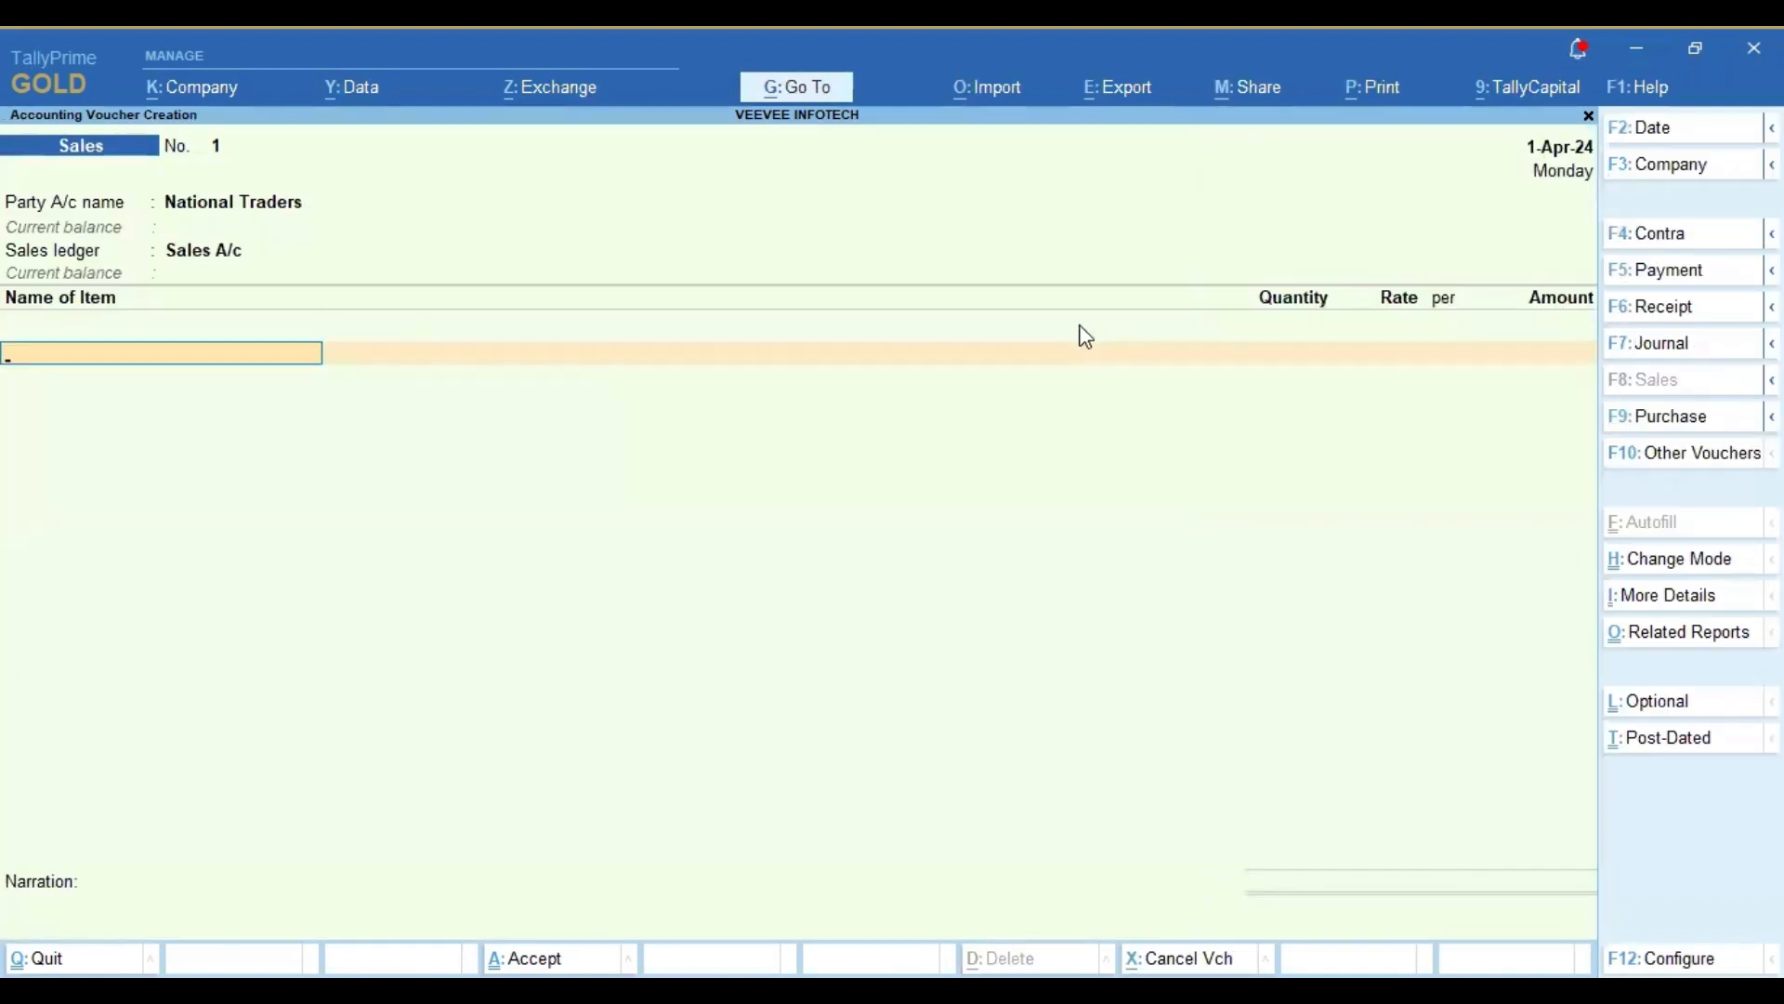
Step: Add READY MADE GAREMENTS to the voucher with no tracking number, 50 PCS at a rate of 1,000 per piece
text(REA)
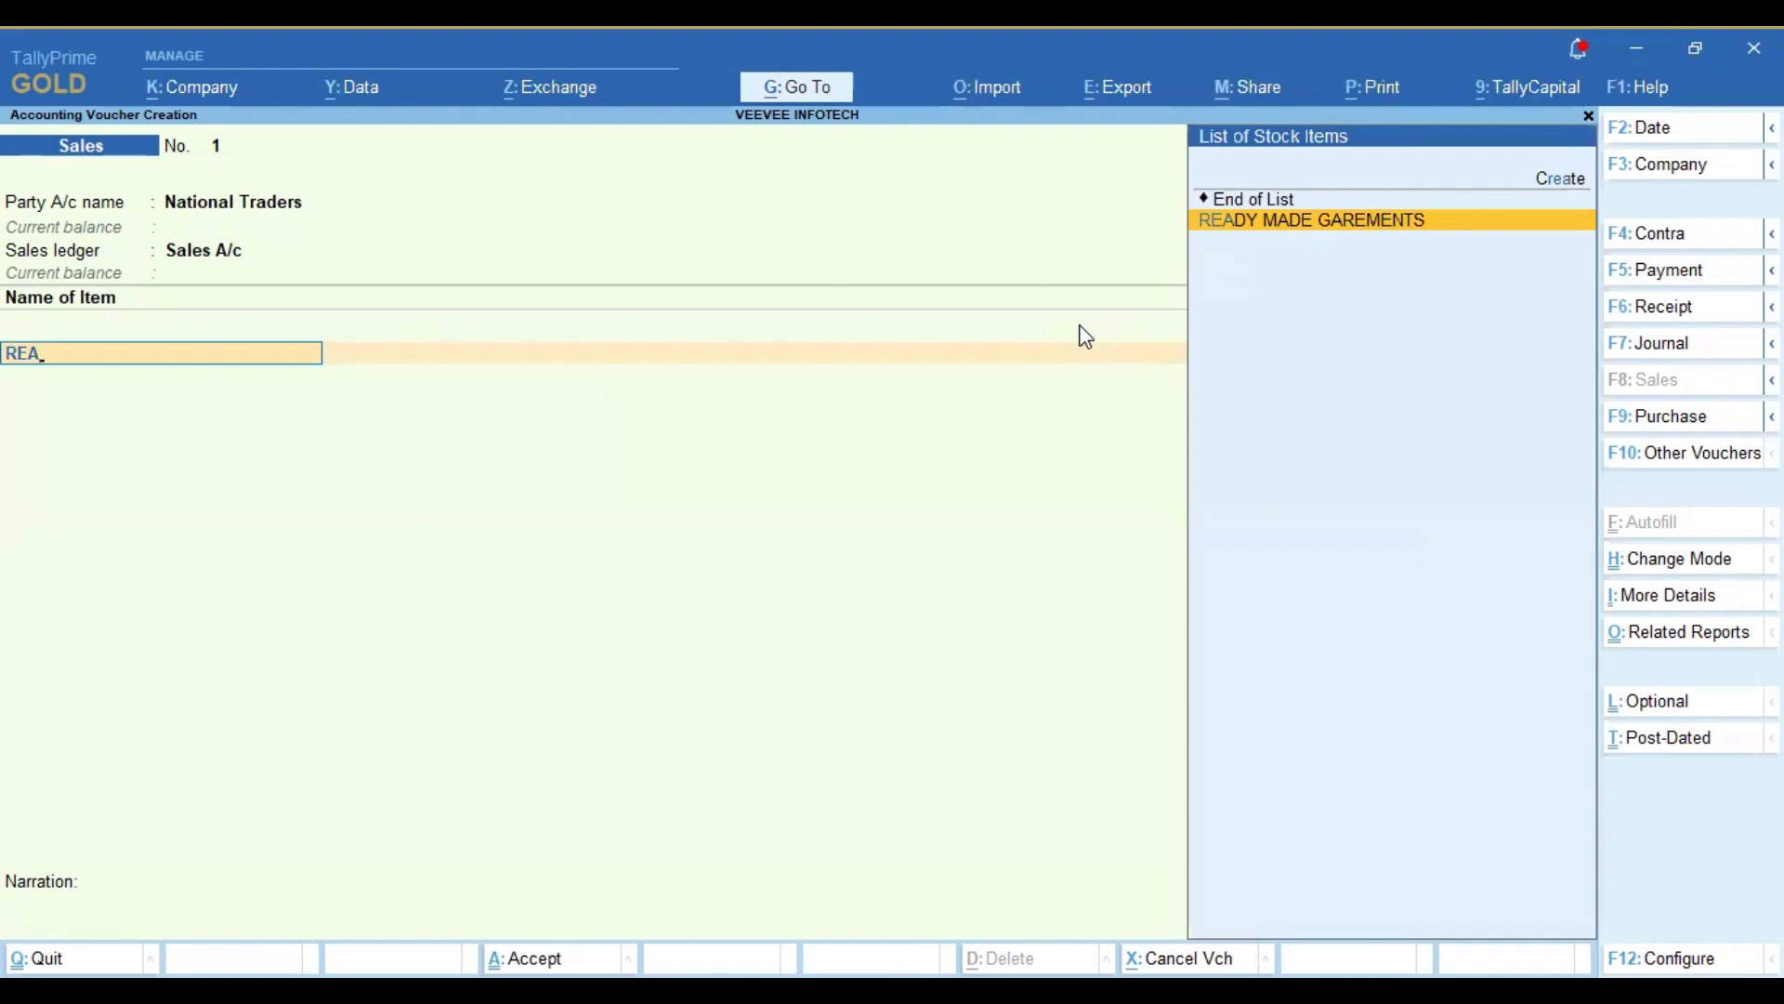
key(Return)
key(Return)
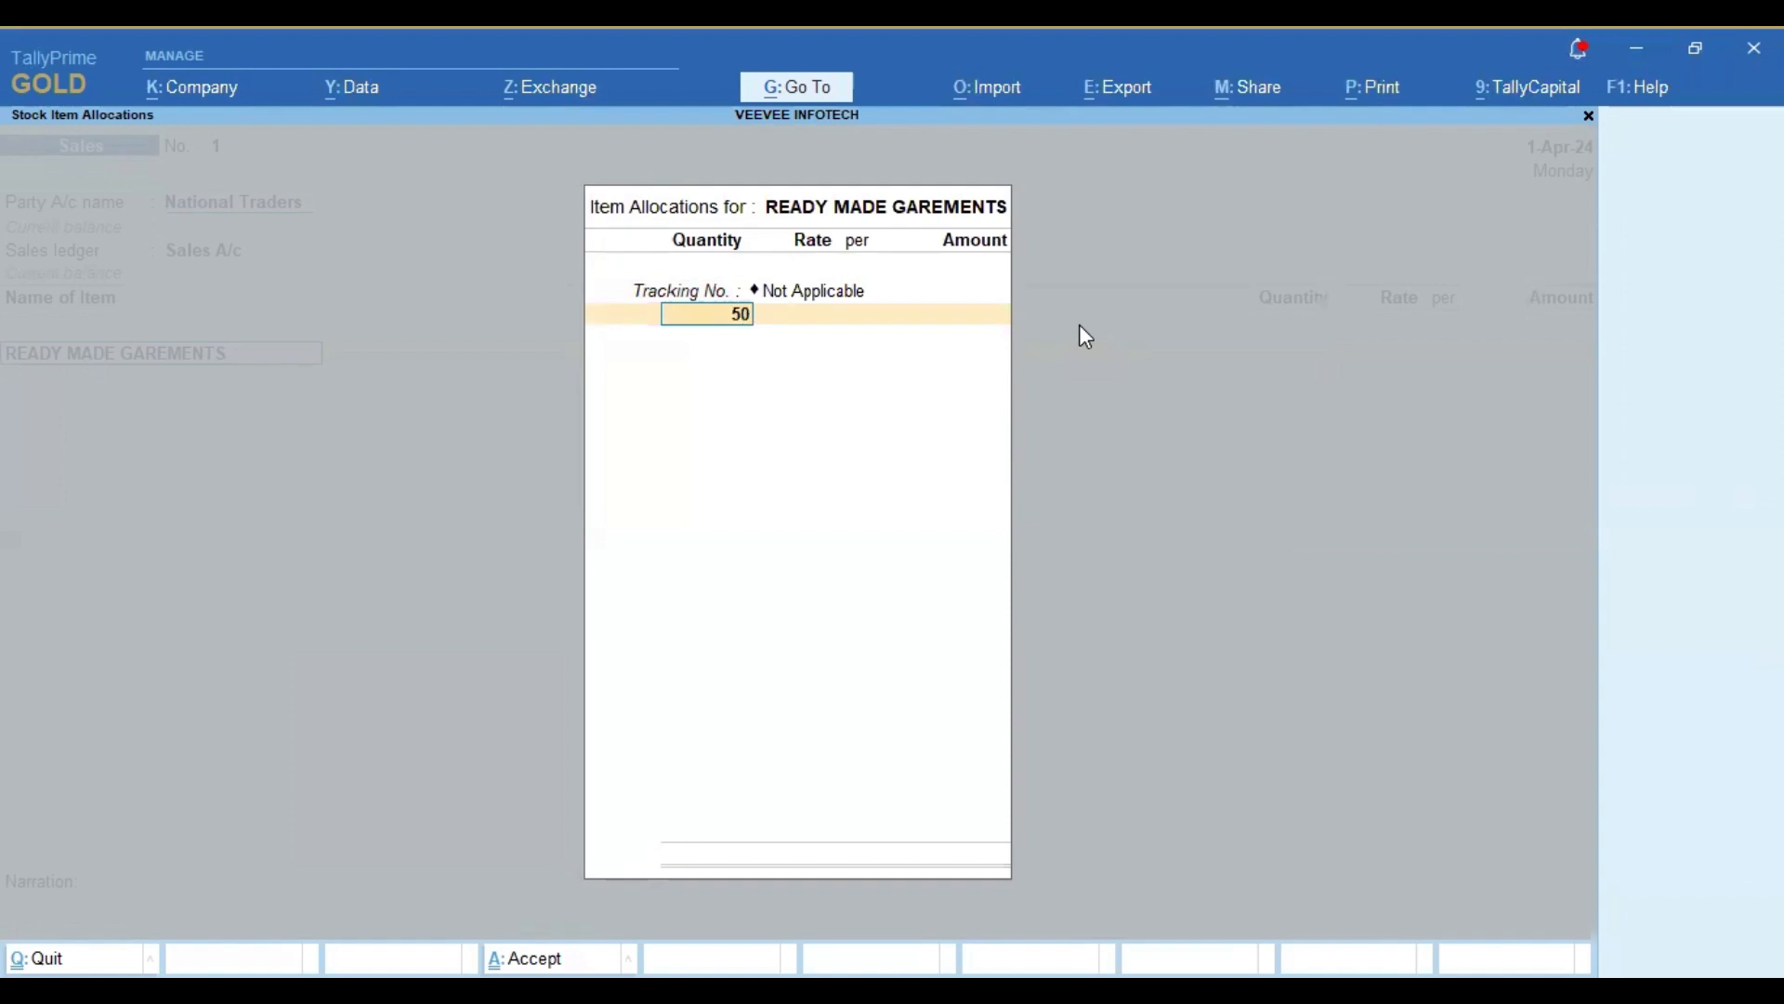
key(Return)
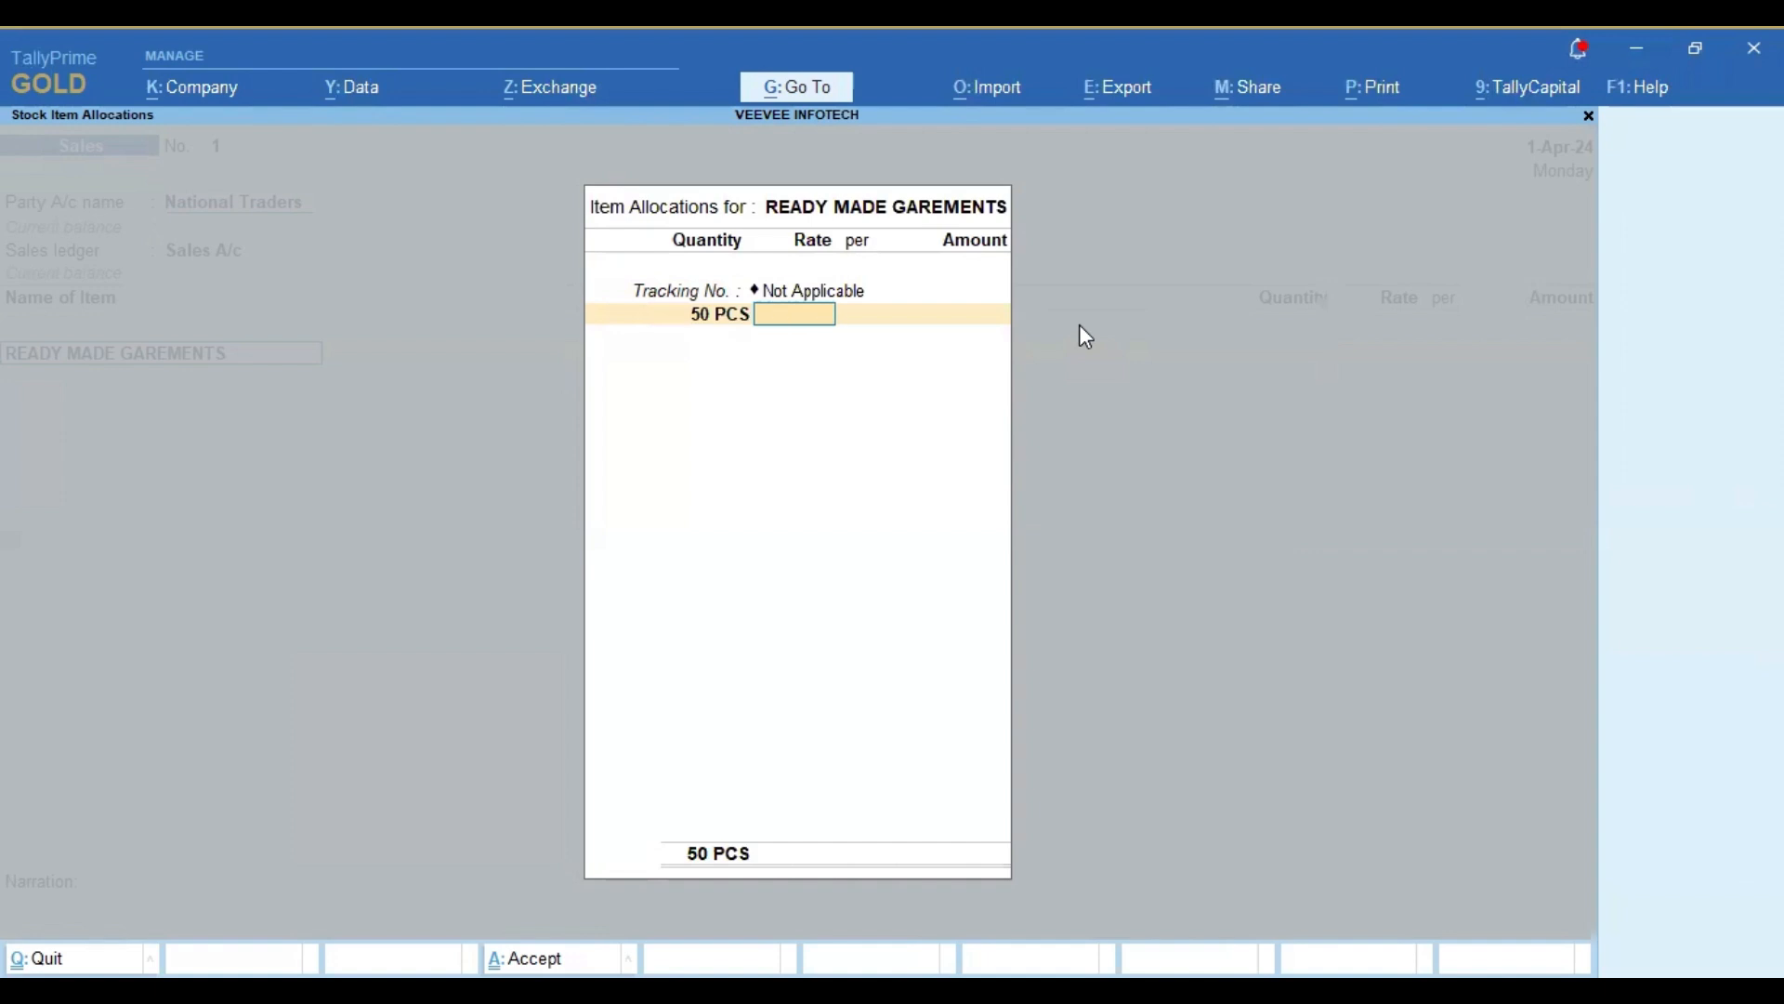
text(1000)
key(Return)
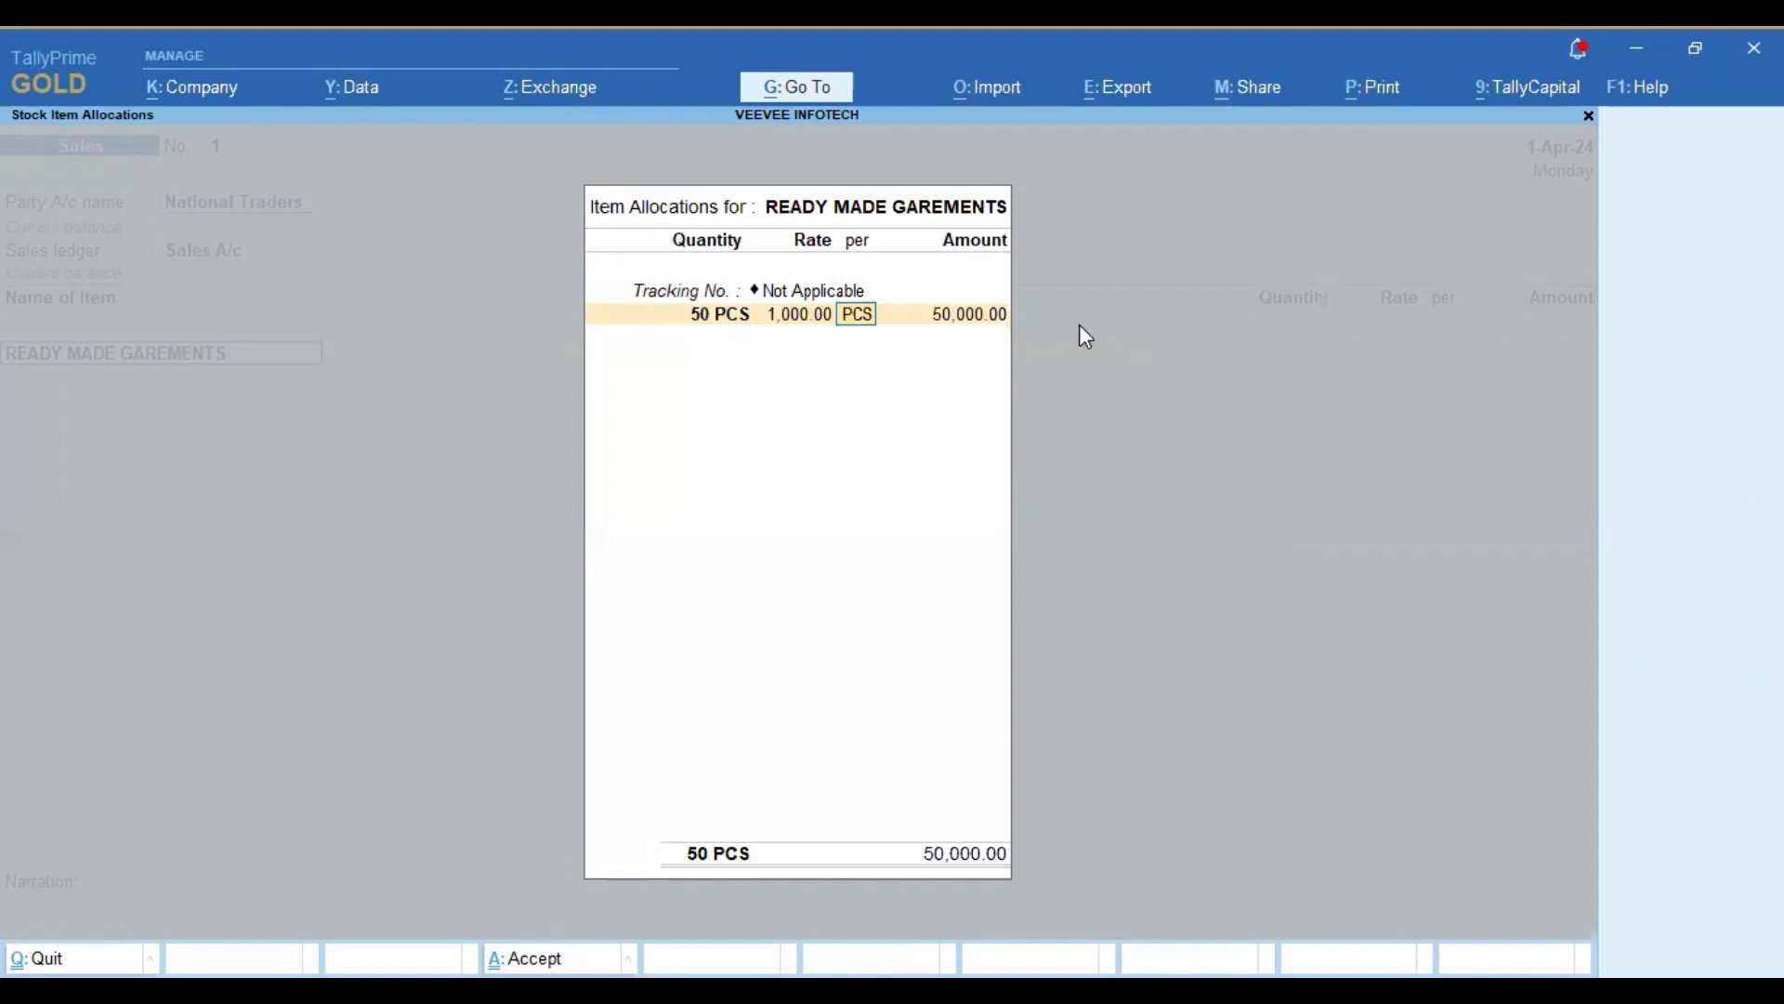
key(Return)
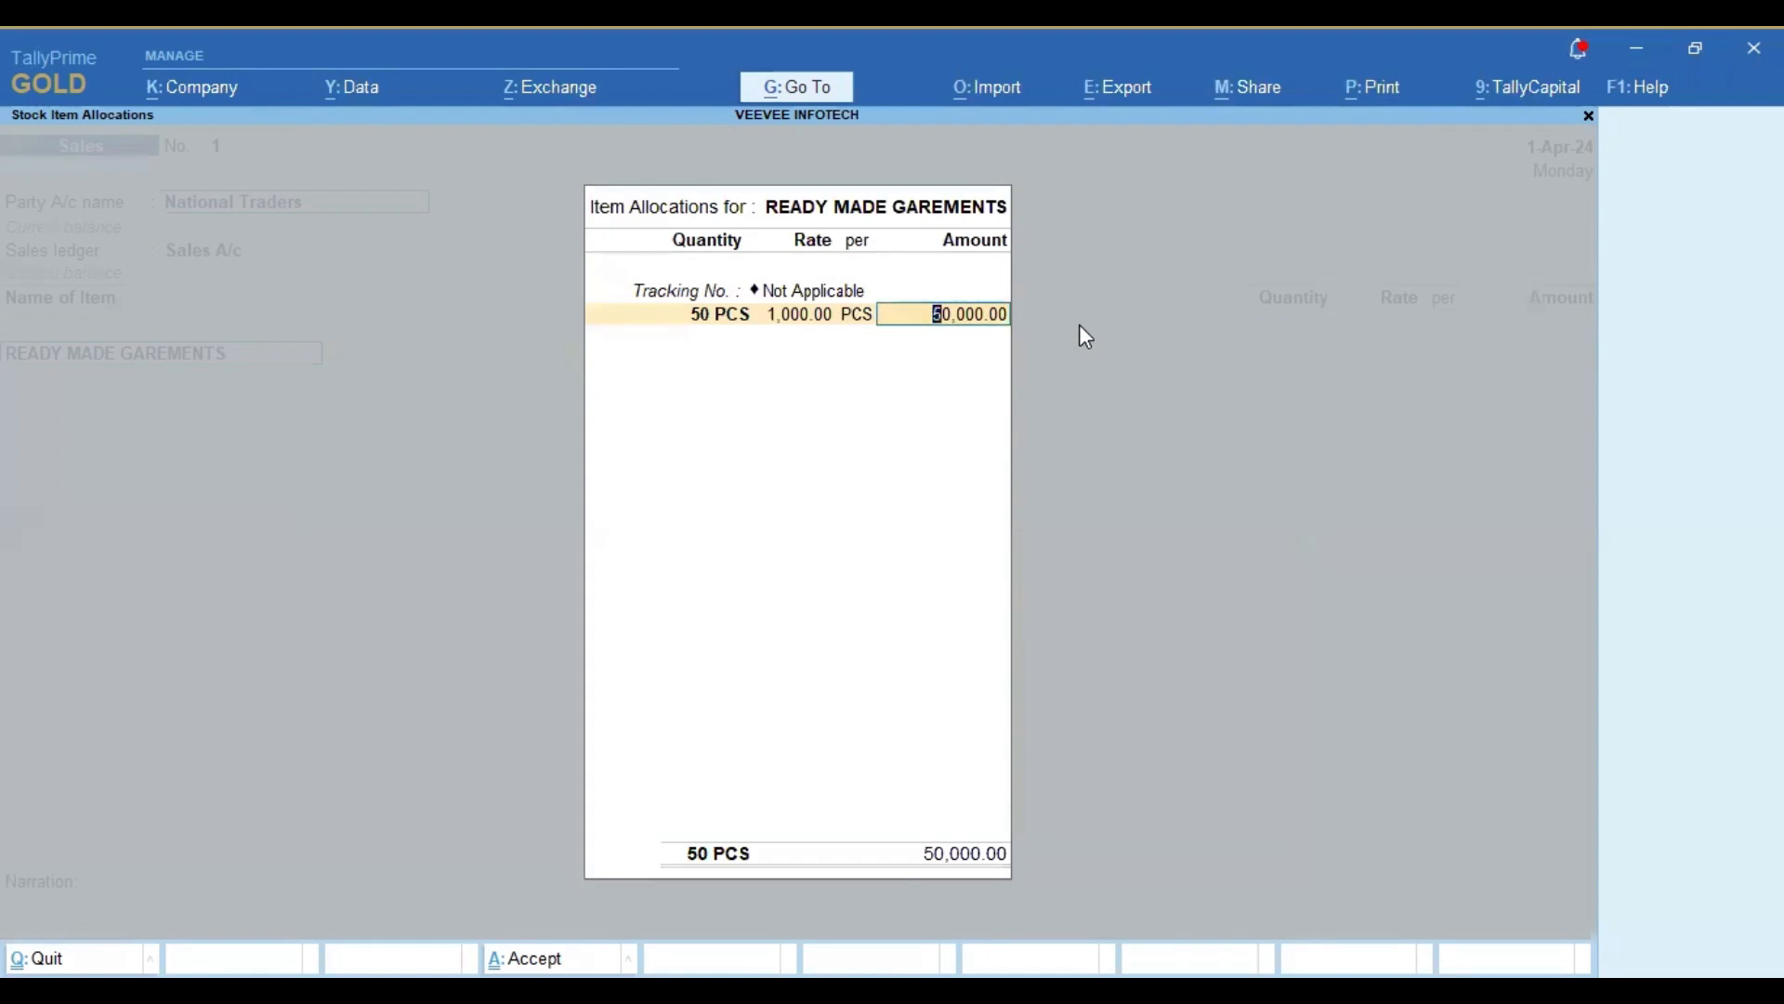
key(Return)
key(Return)
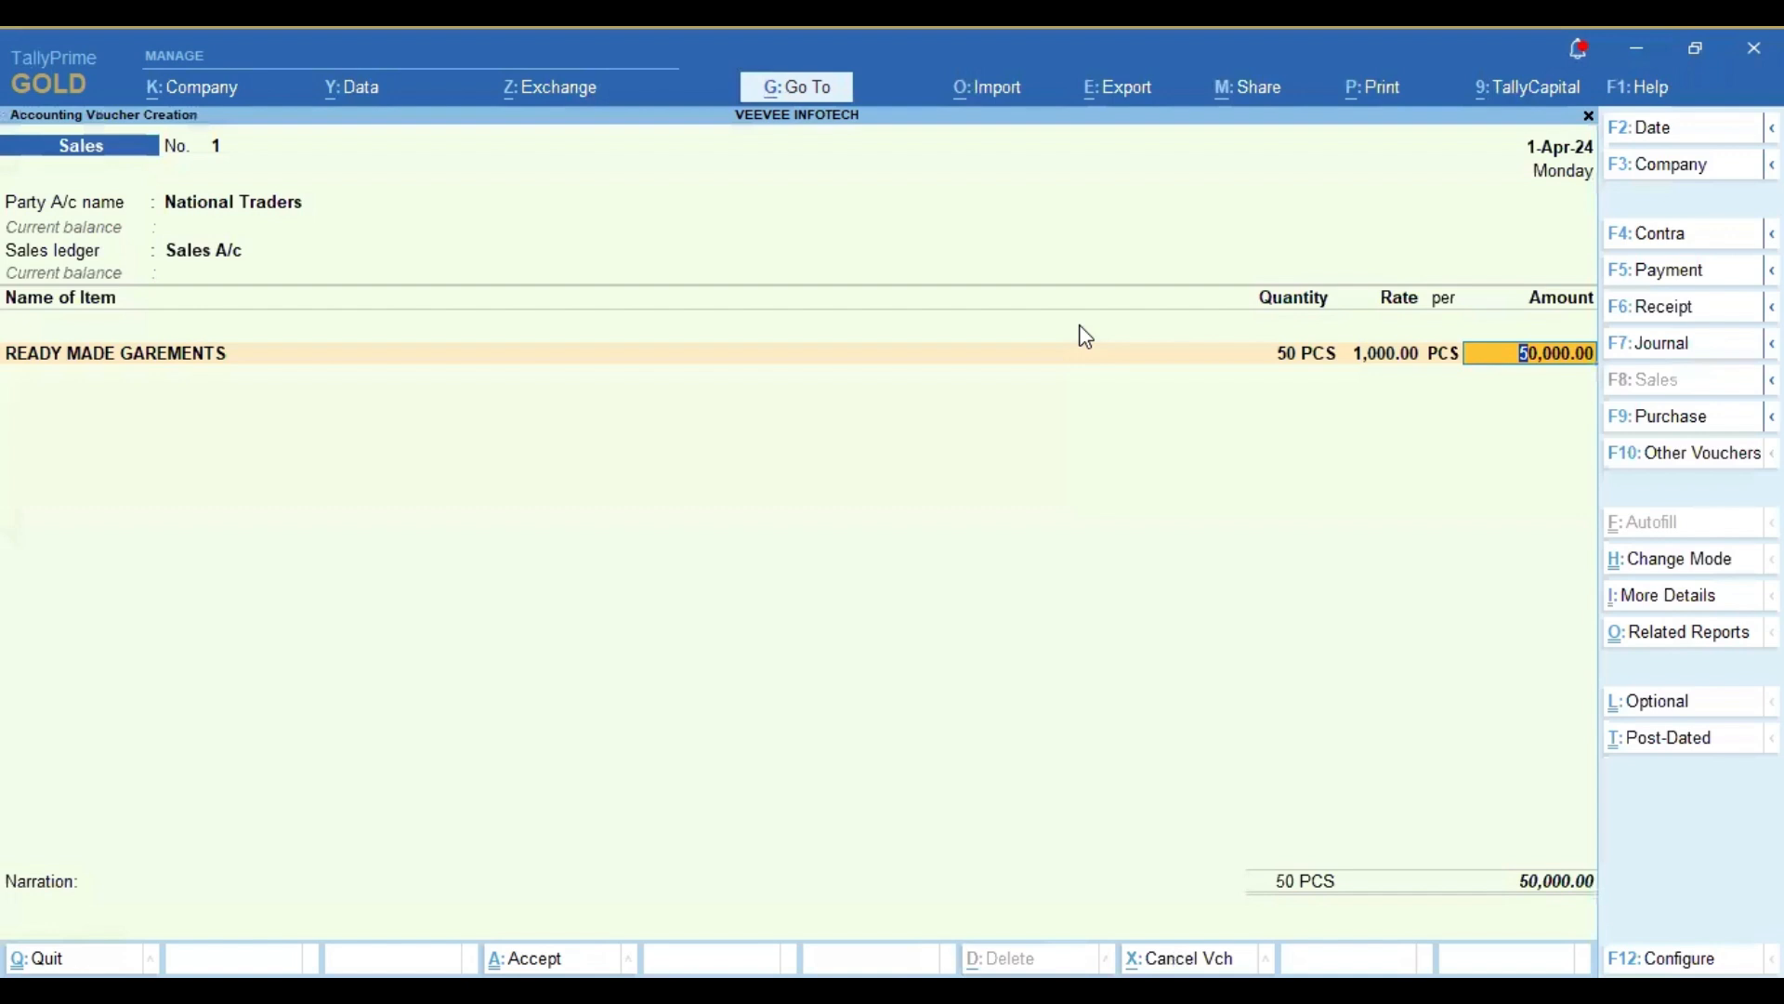
Step: Review and accept the first item's GST rate and HSN/SAC details as per masters, without overriding the taxable value
key(Return)
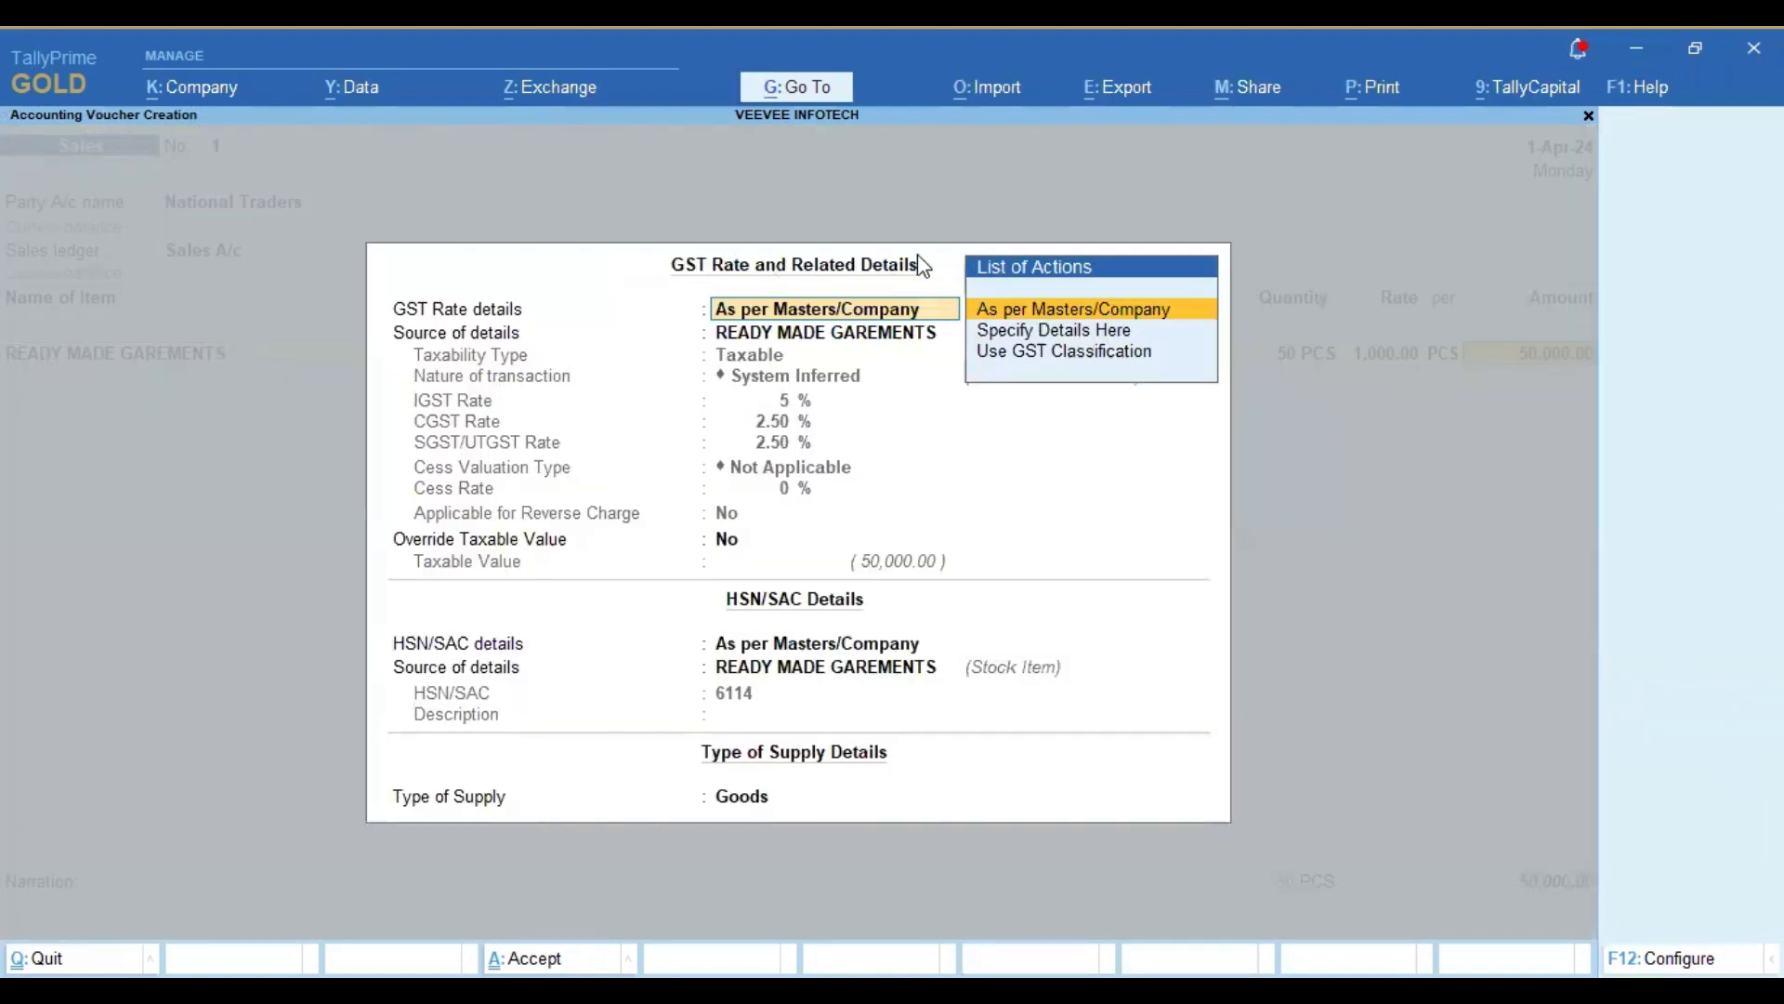
key(Return)
key(Return)
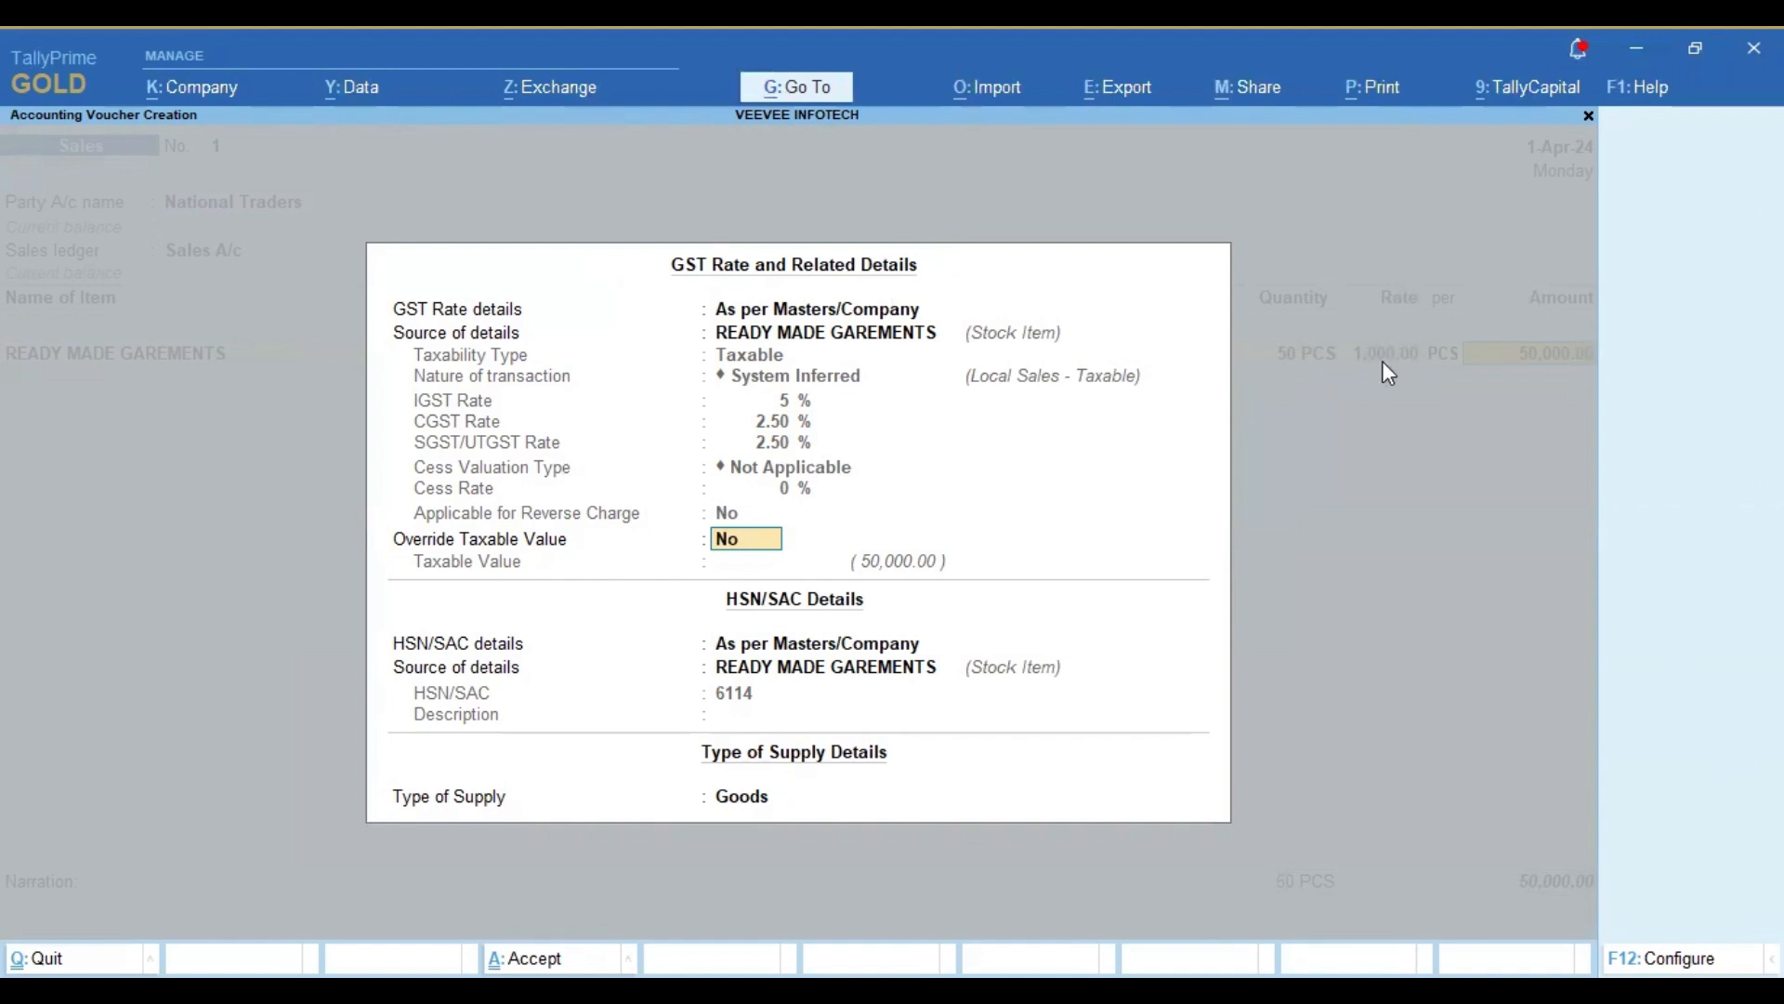
key(Return)
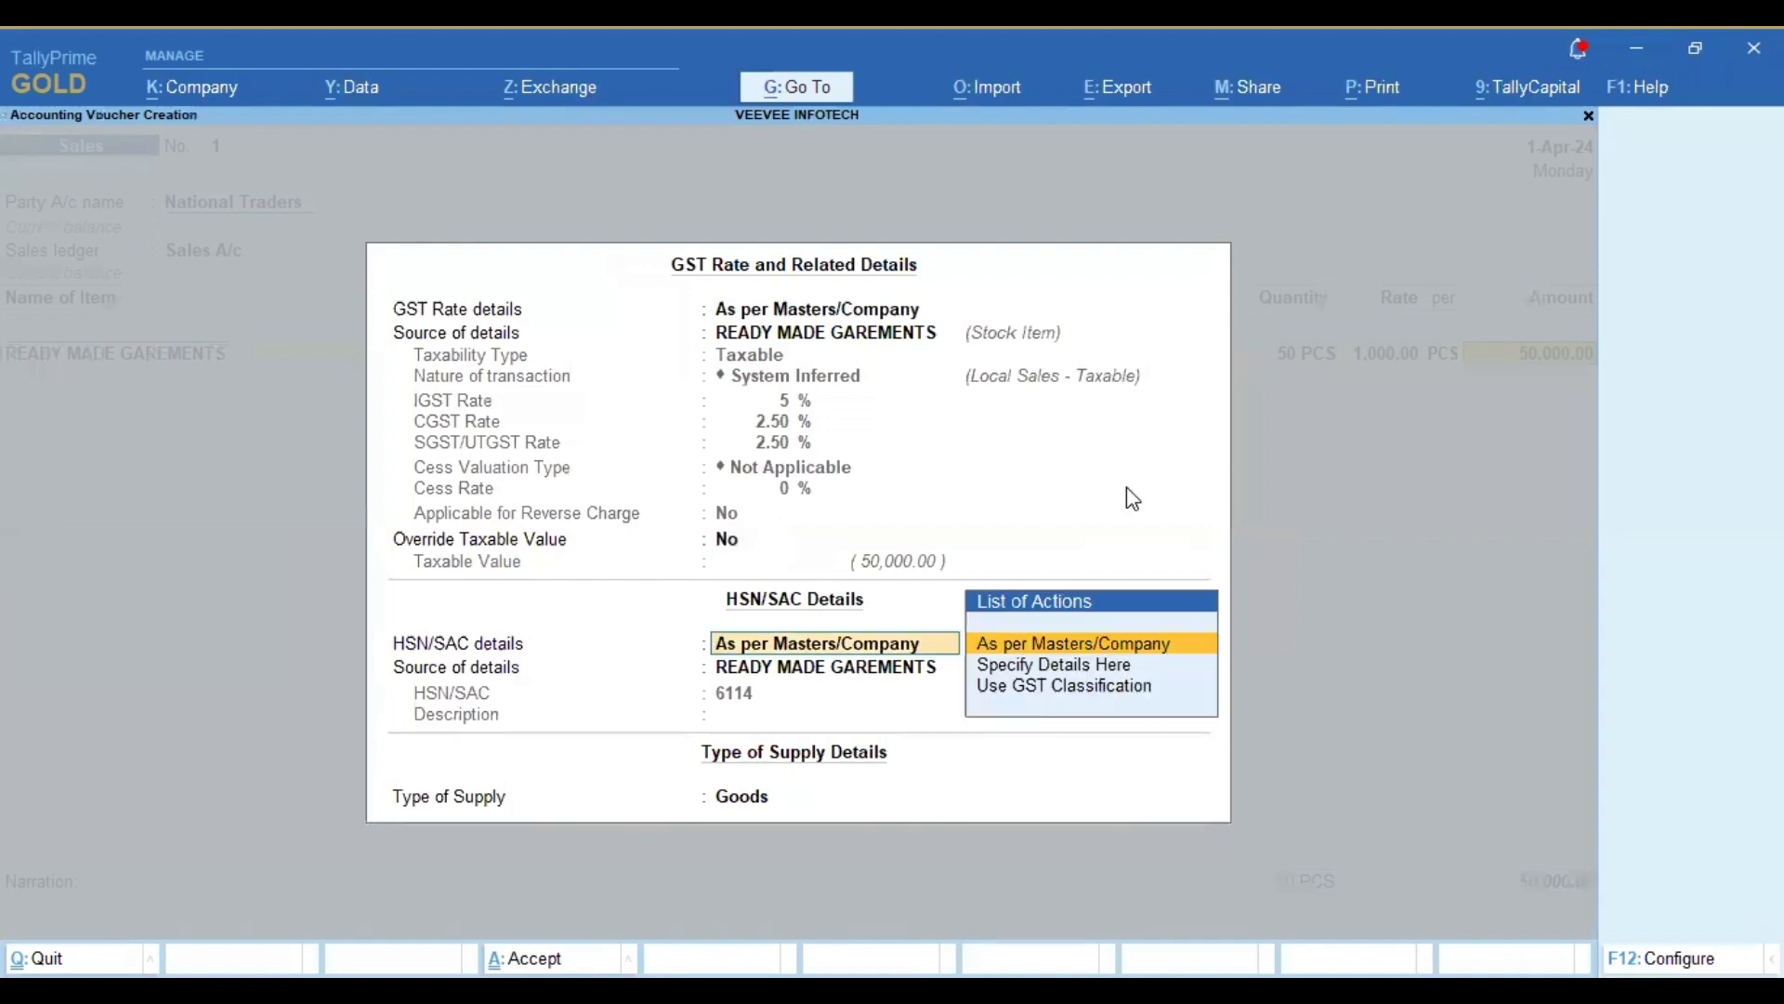
key(Return)
key(Return)
key(ctrl+a)
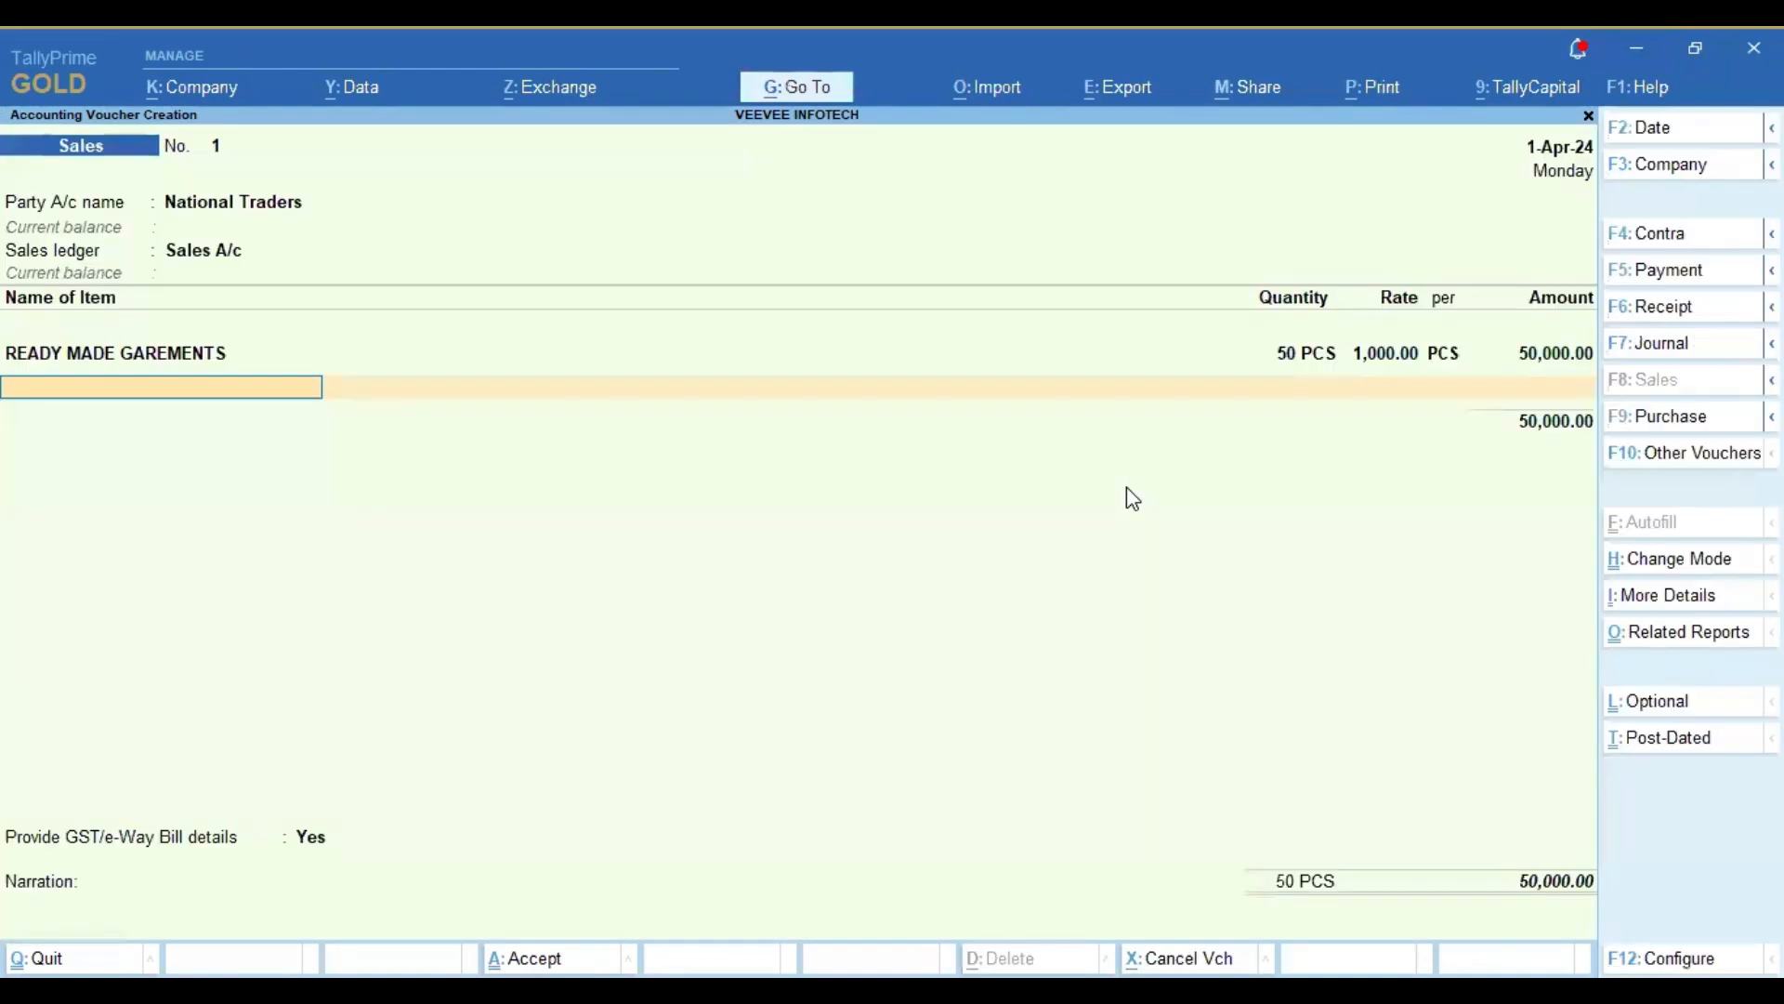
Step: Add a second READY MADE GAREMENTS line with no tracking number, 20 PCS at a rate of 1,100 per piece
text(READ)
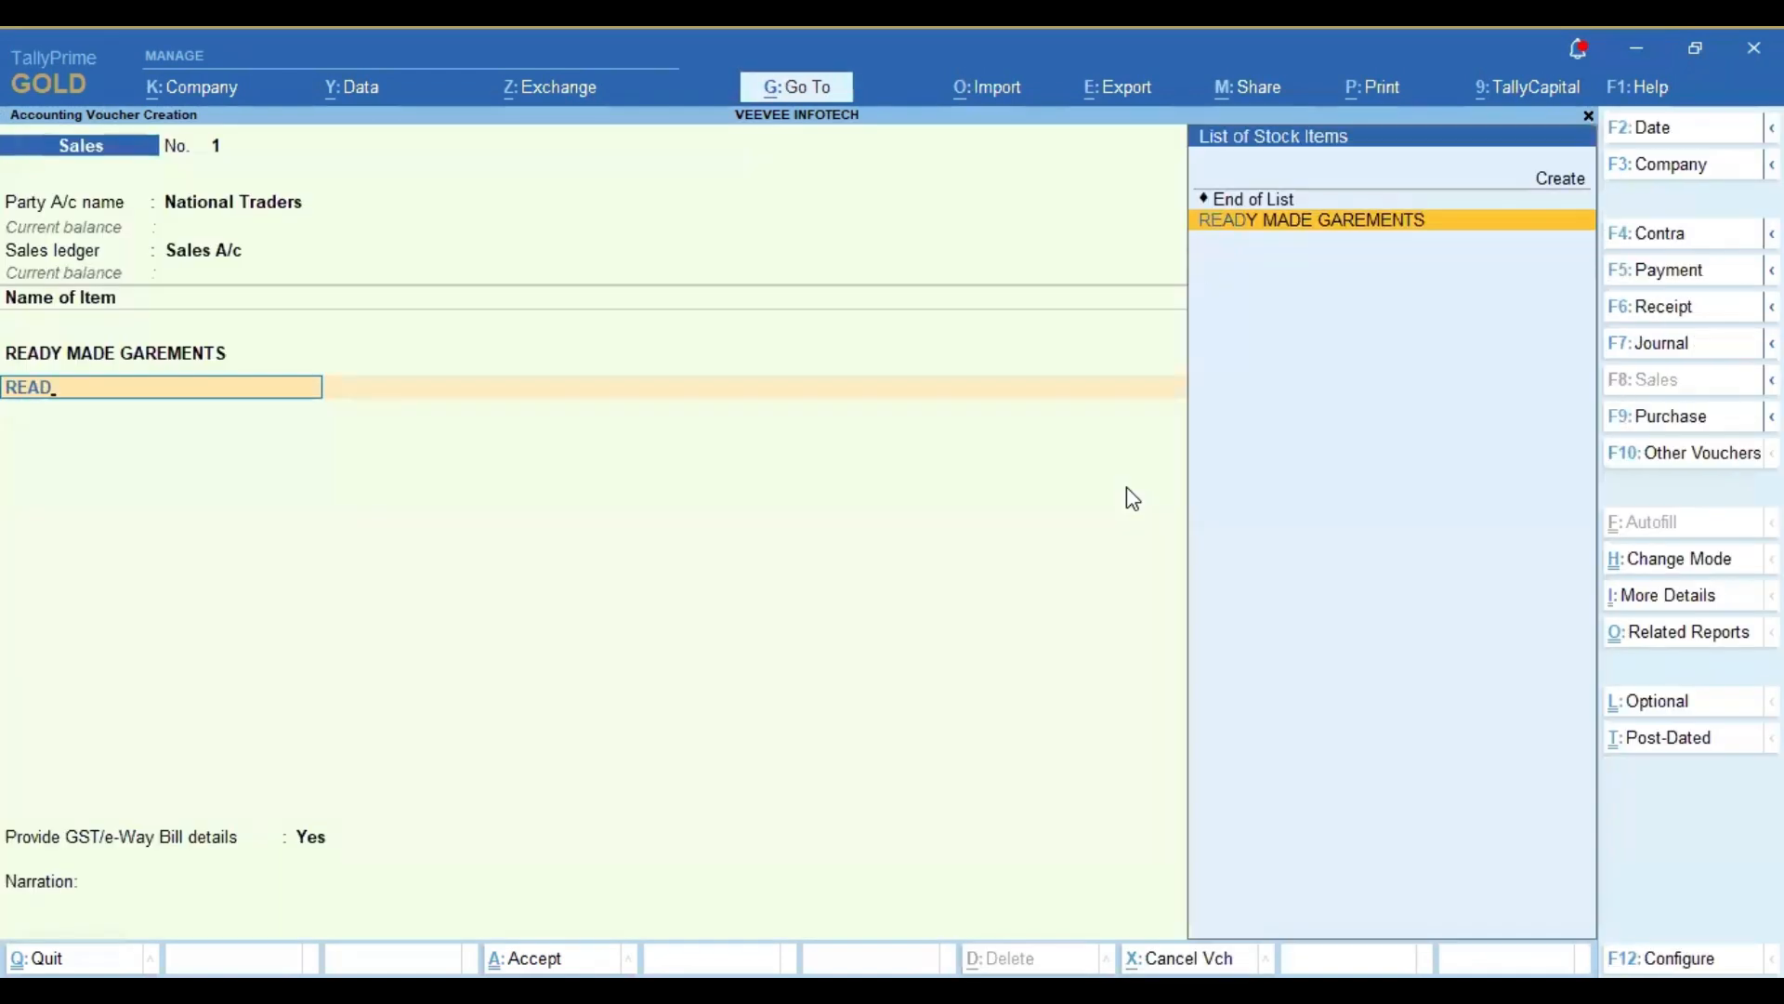
key(Return)
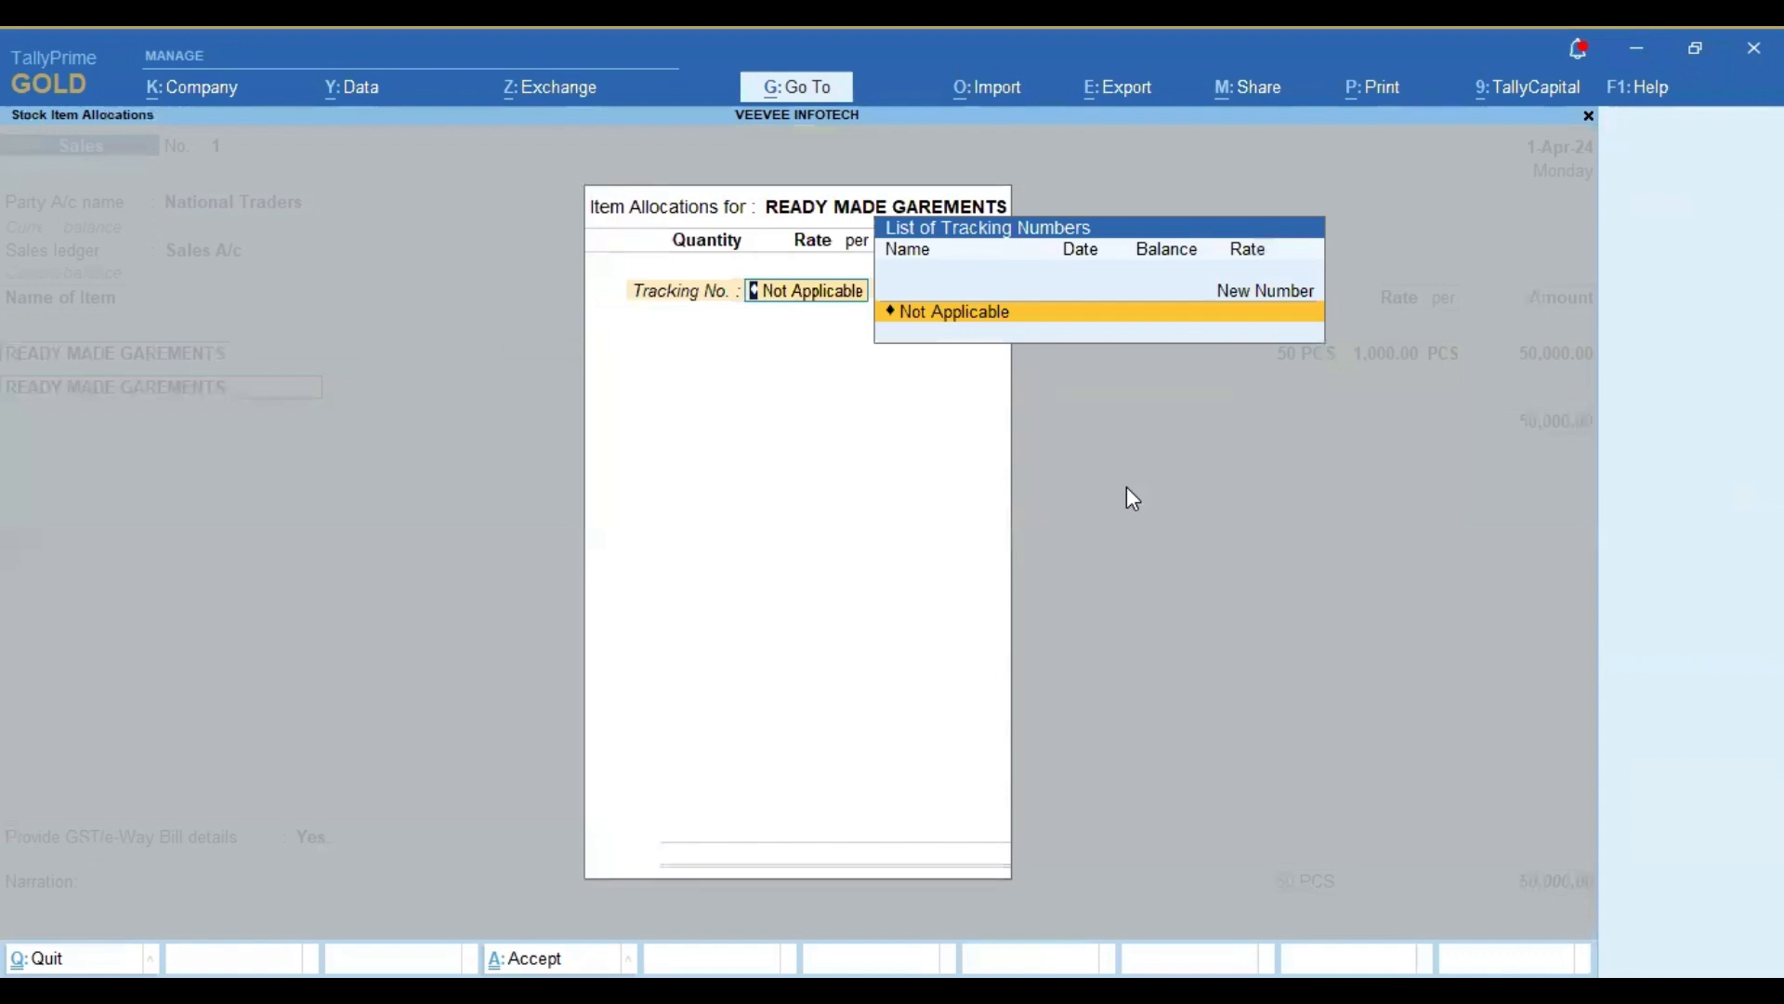
key(Return)
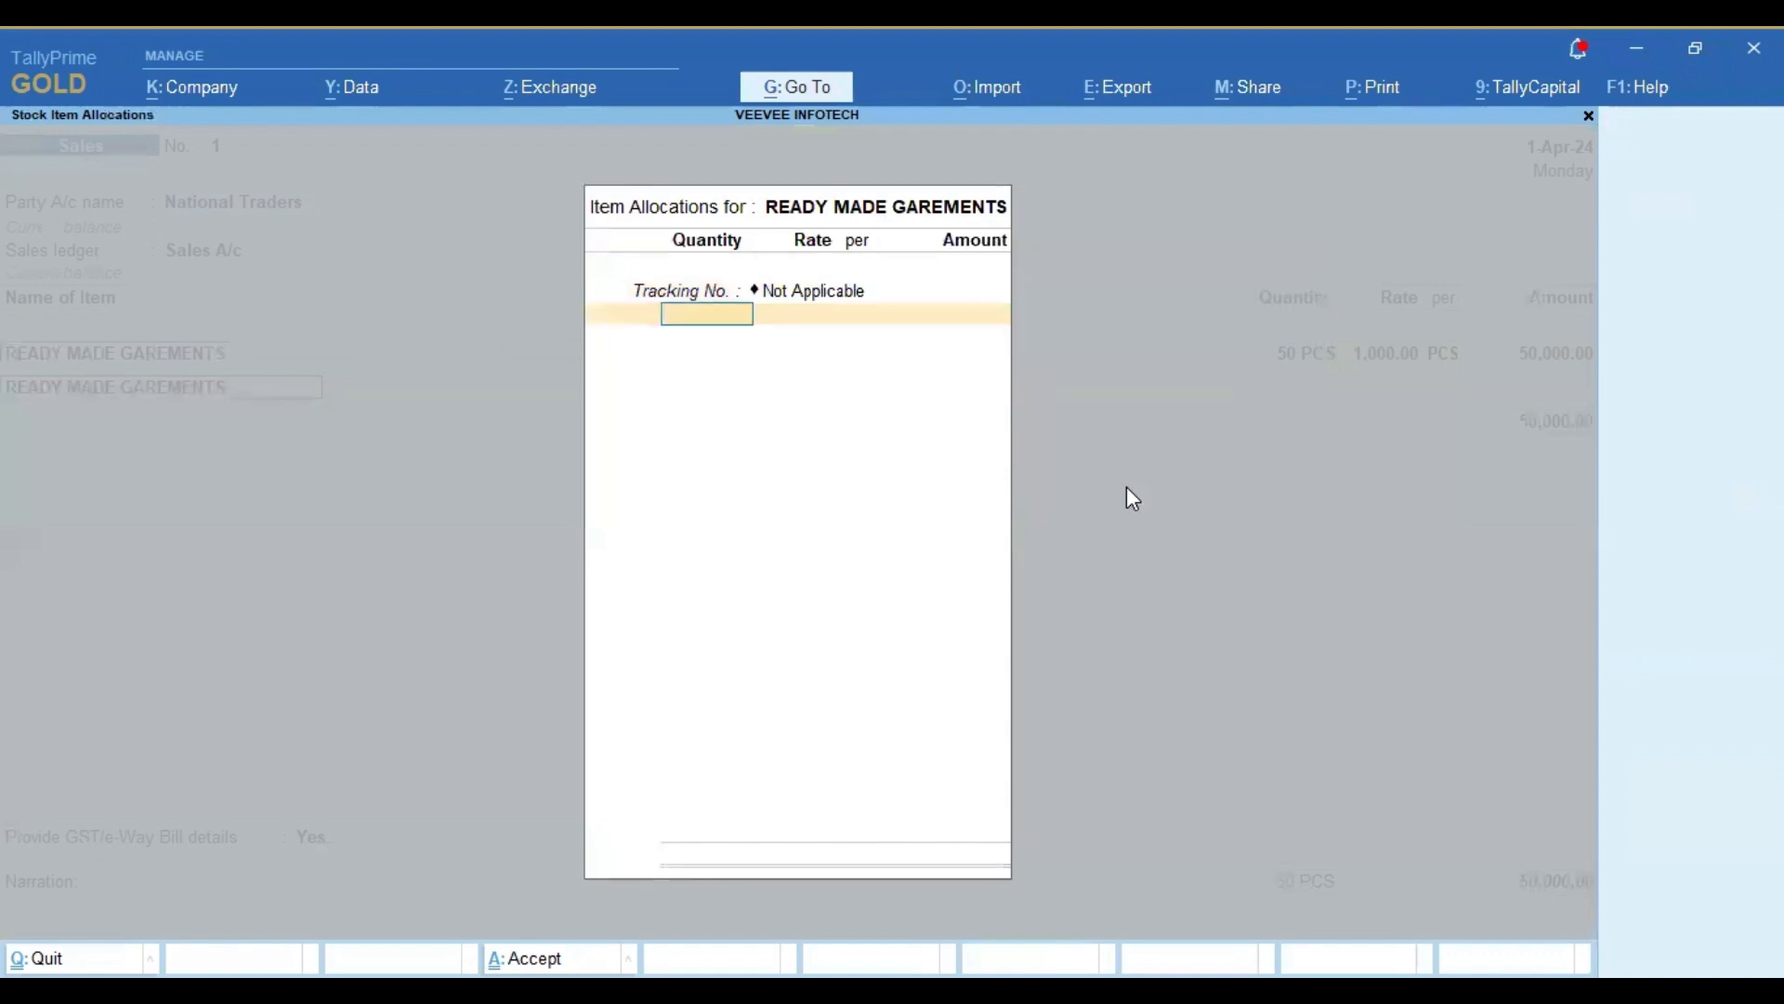
text(20)
key(Return)
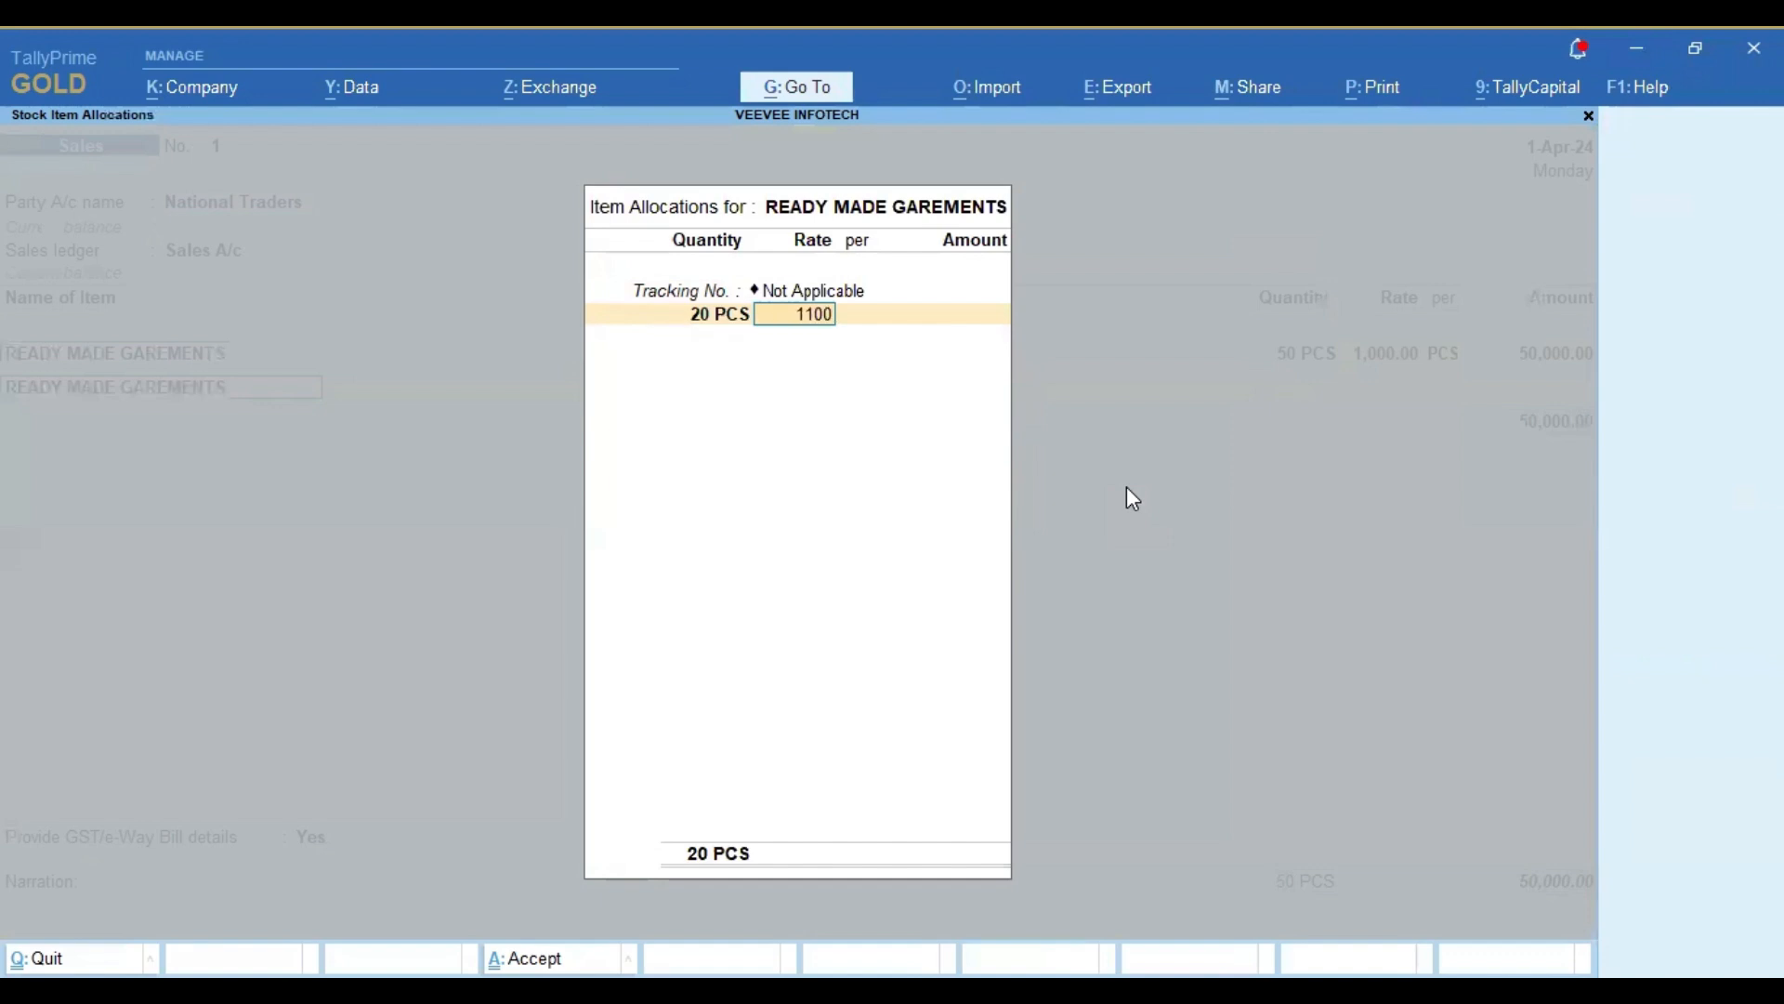
text(1100)
key(Return)
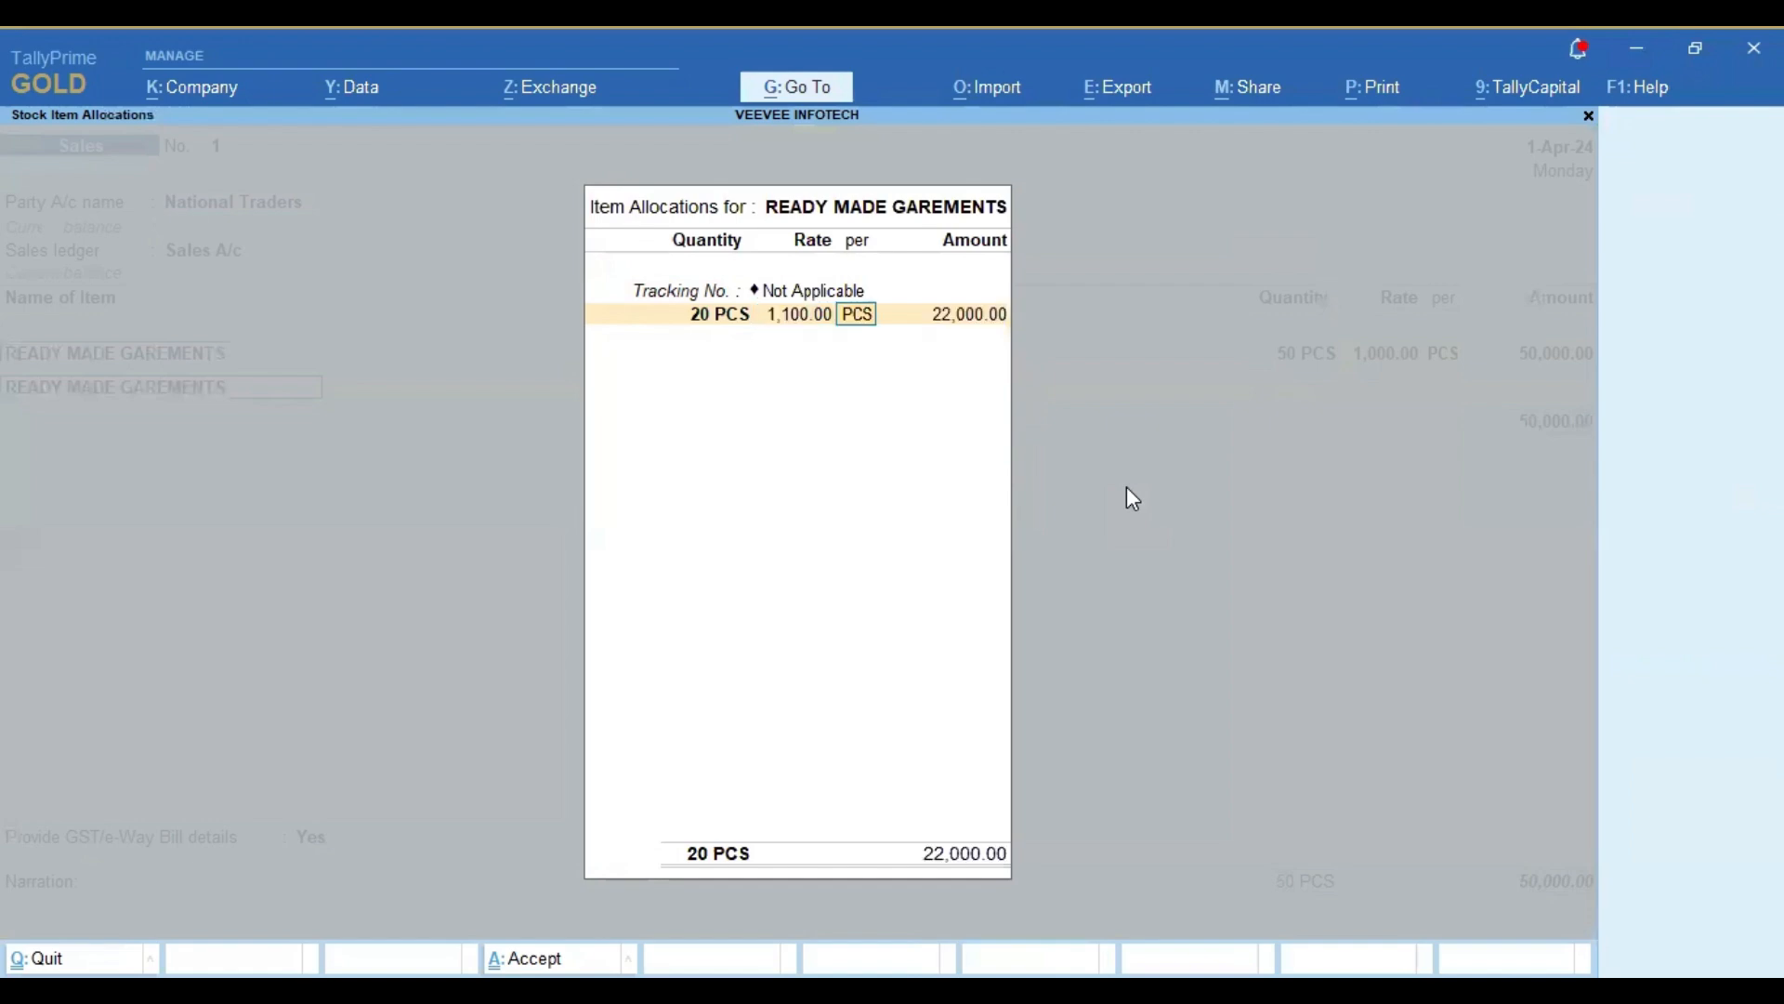
key(Return)
key(Return)
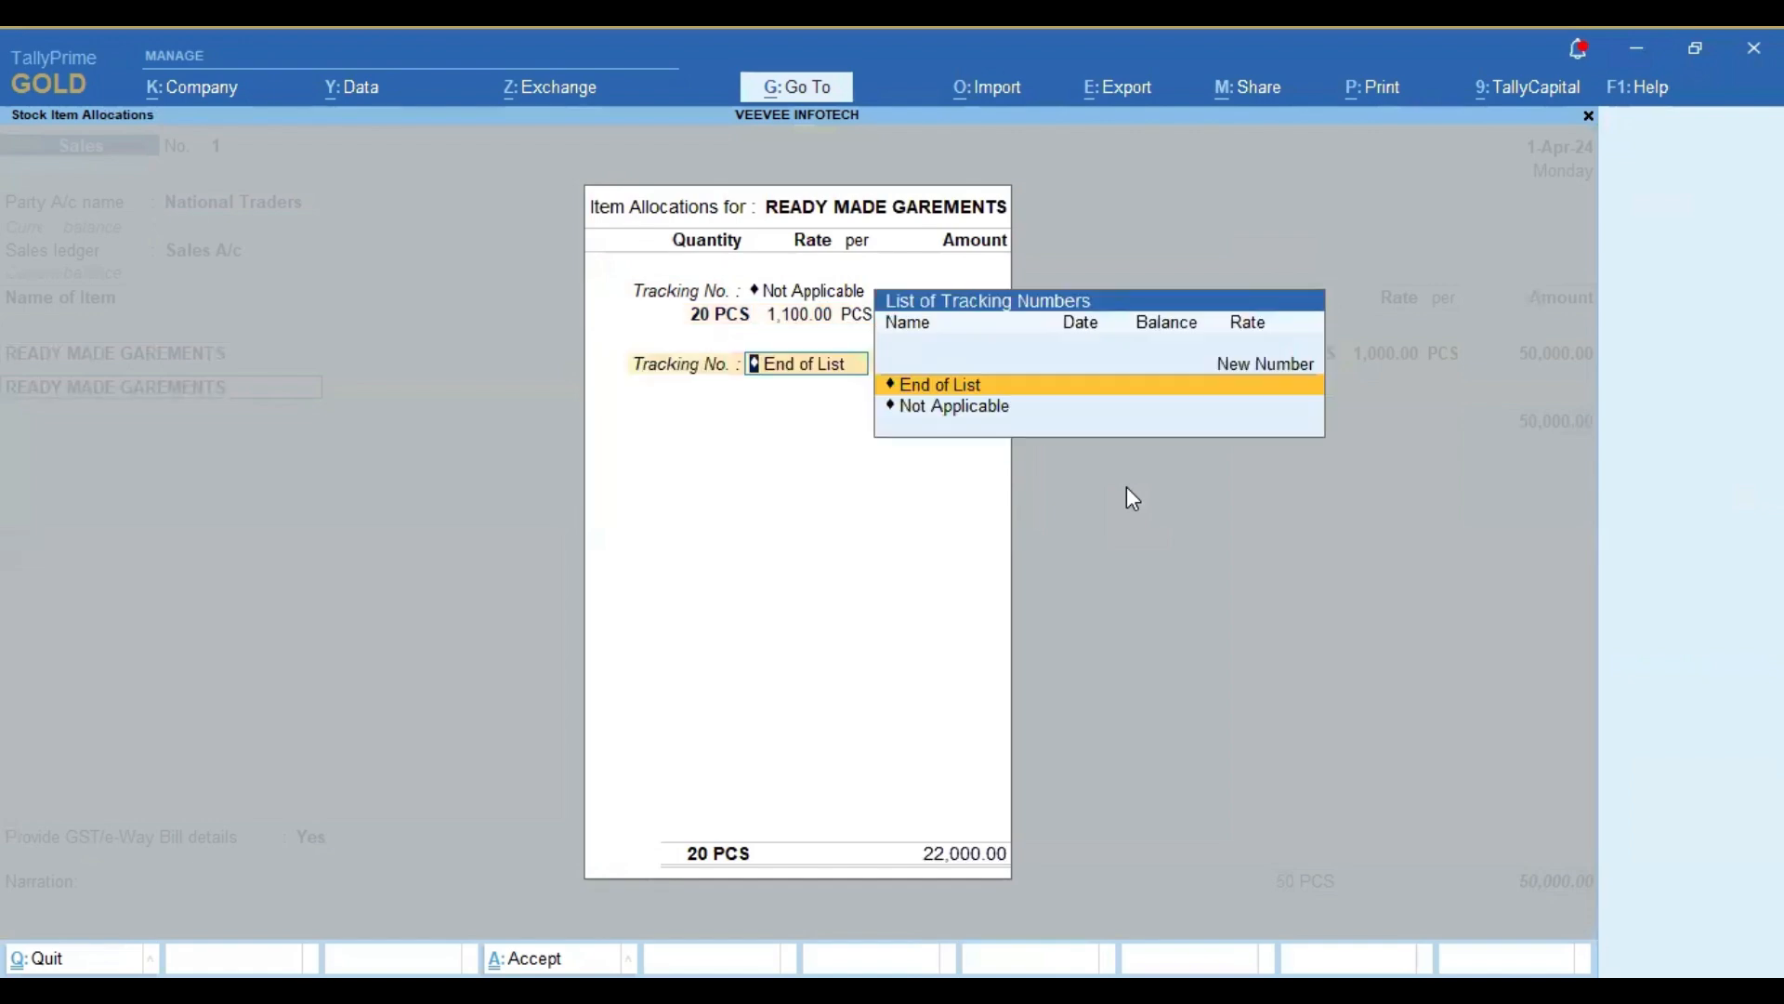
key(Return)
key(Return)
key(Return)
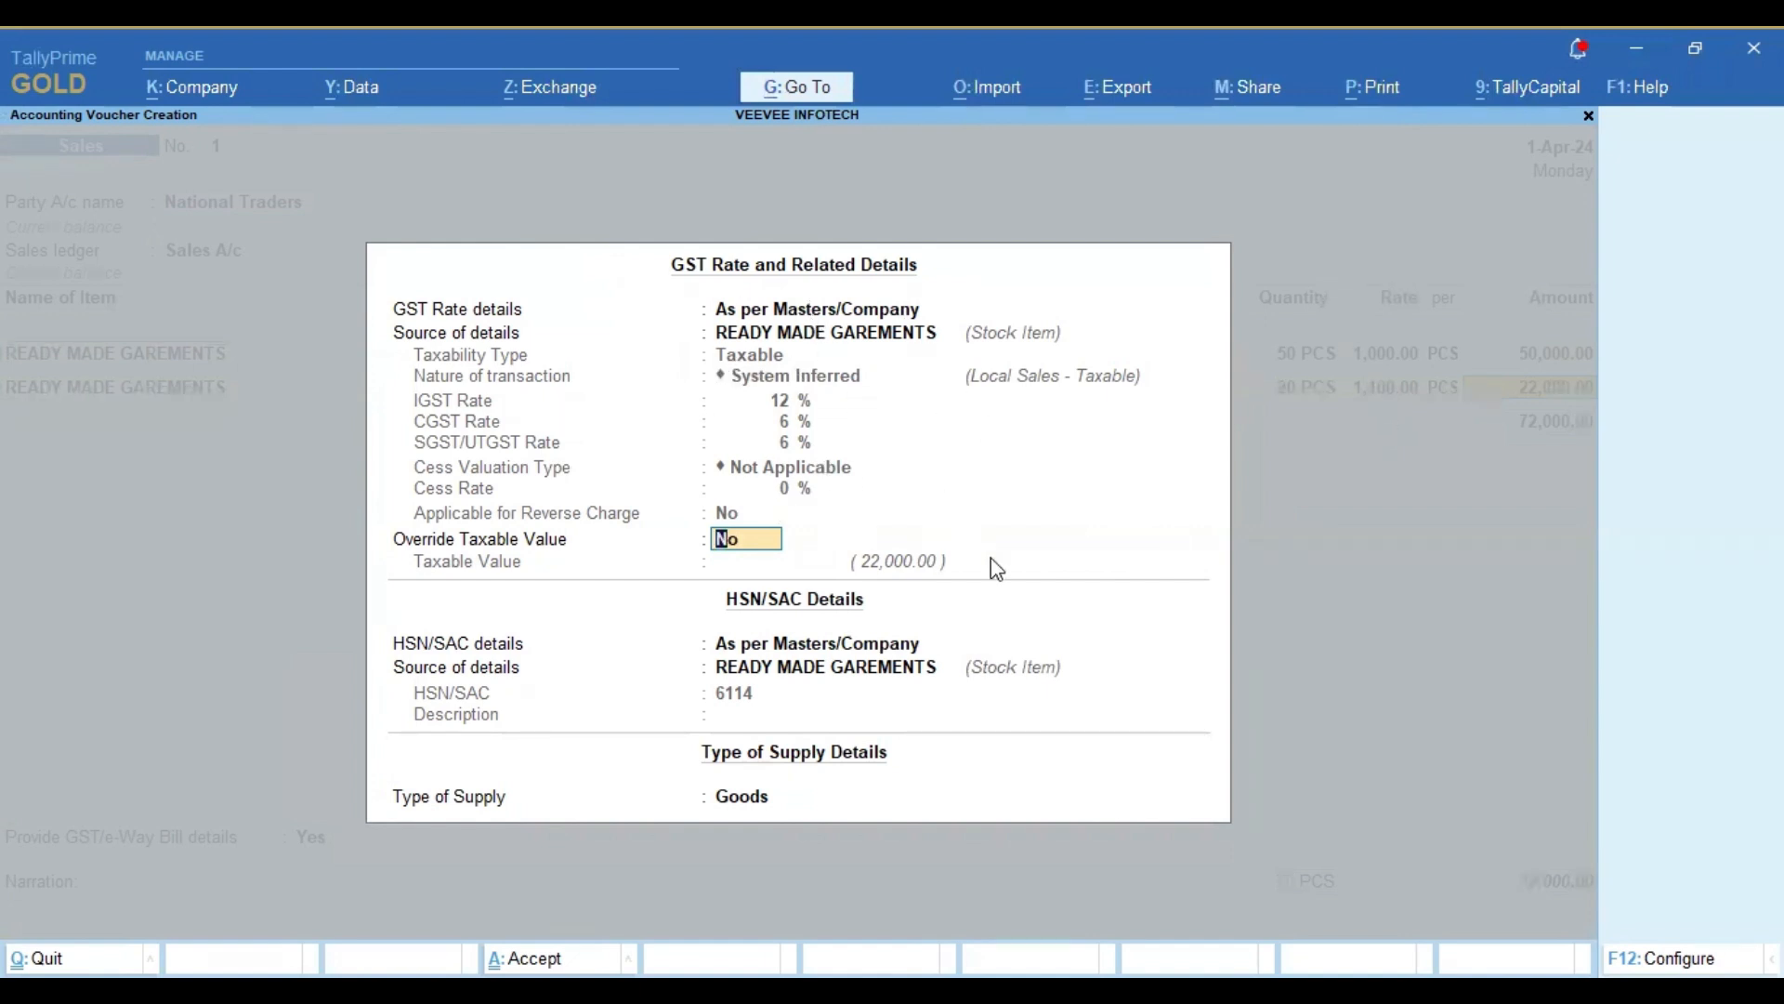
Step: Accept the second item's GST rate, HSN/SAC and Goods supply details as per masters, without overriding the taxable value
key(Return)
key(Return)
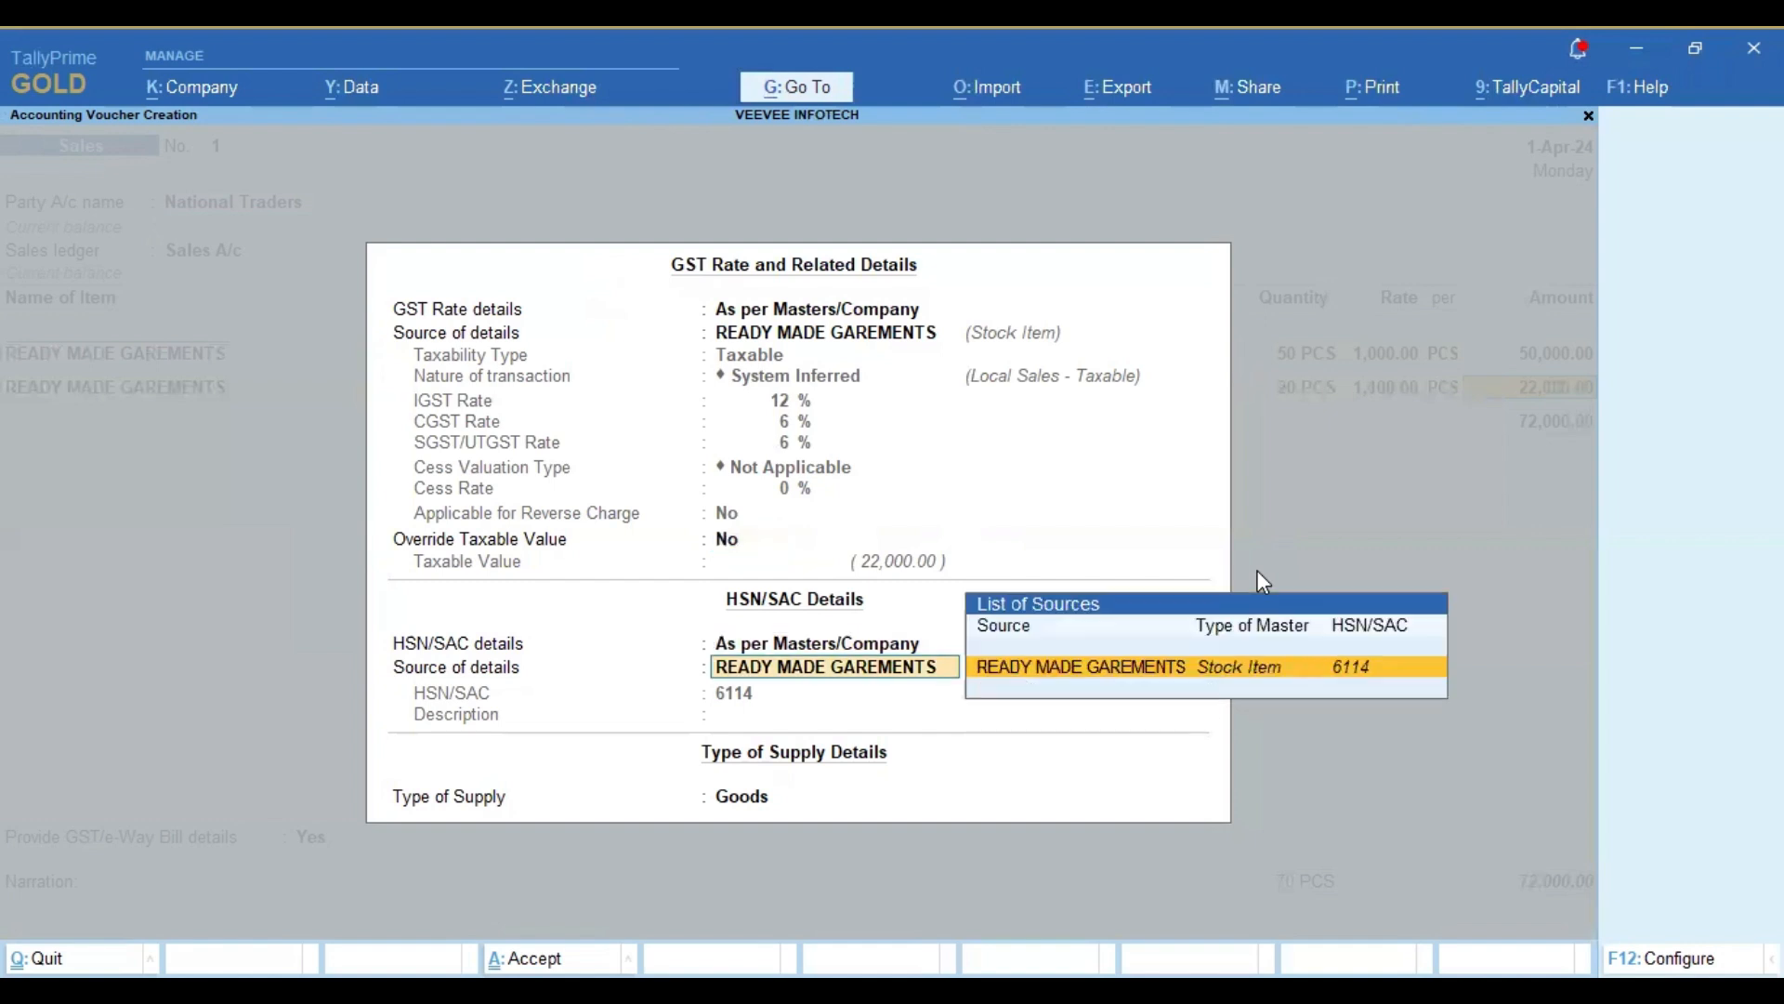
key(Return)
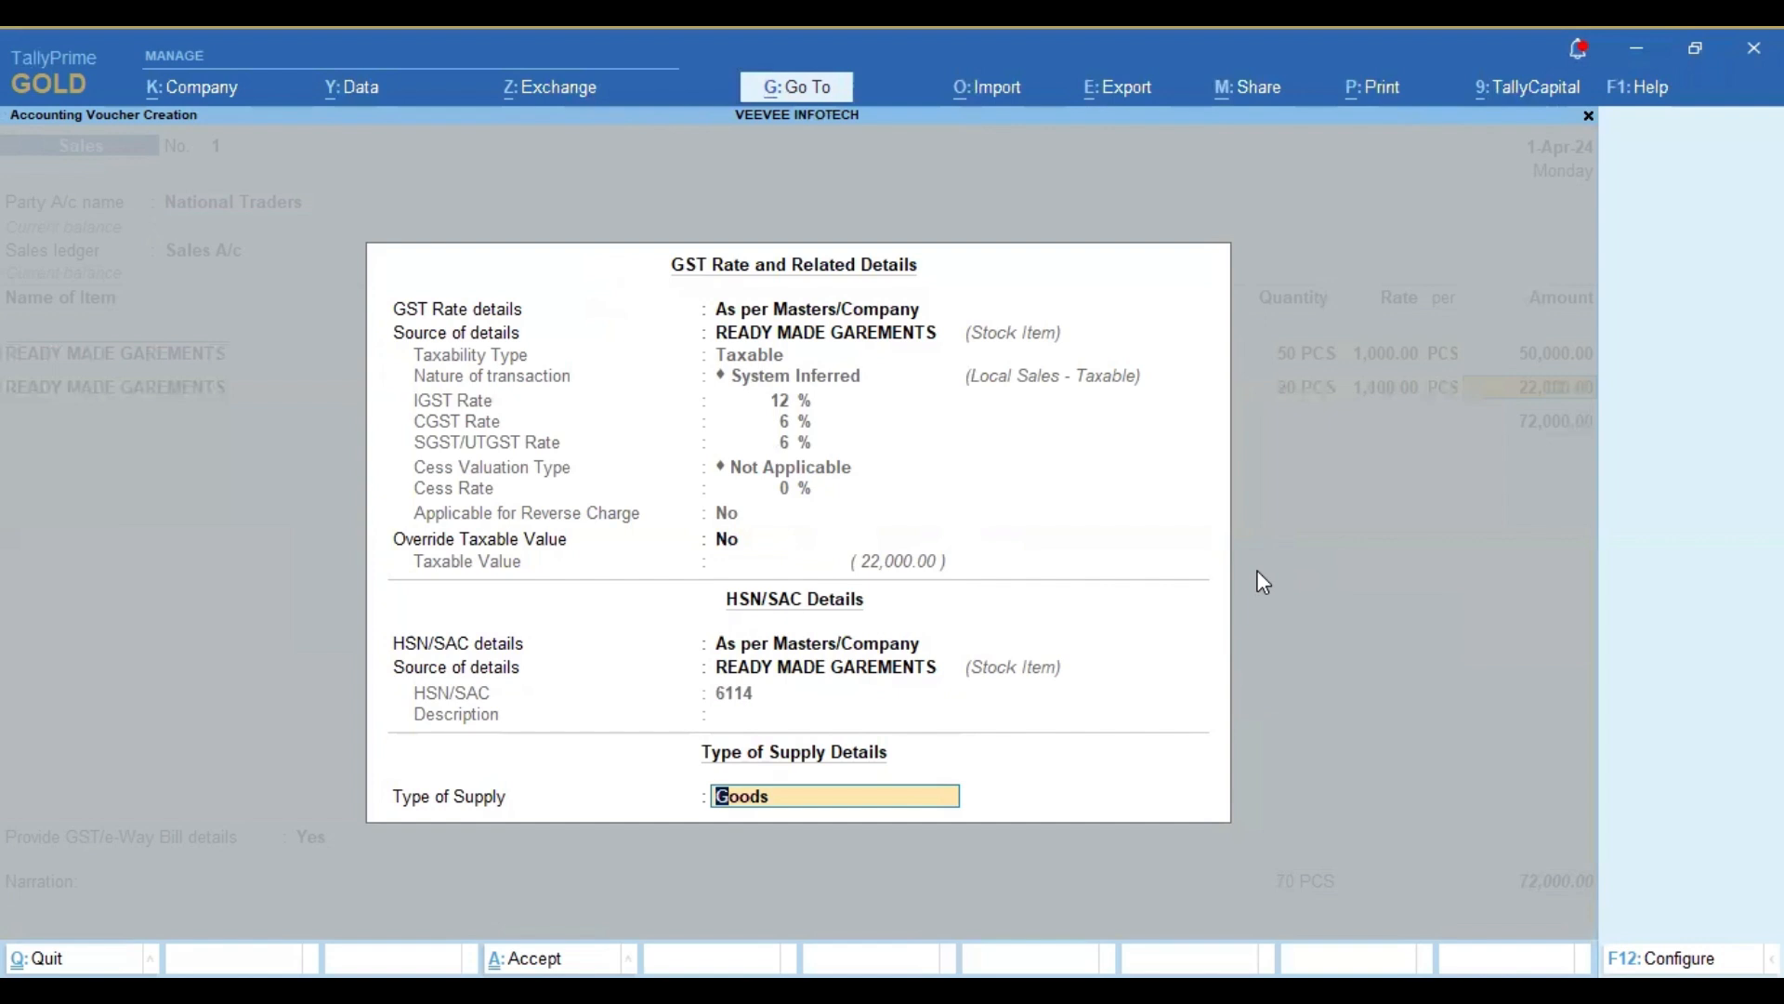
key(Return)
key(Return)
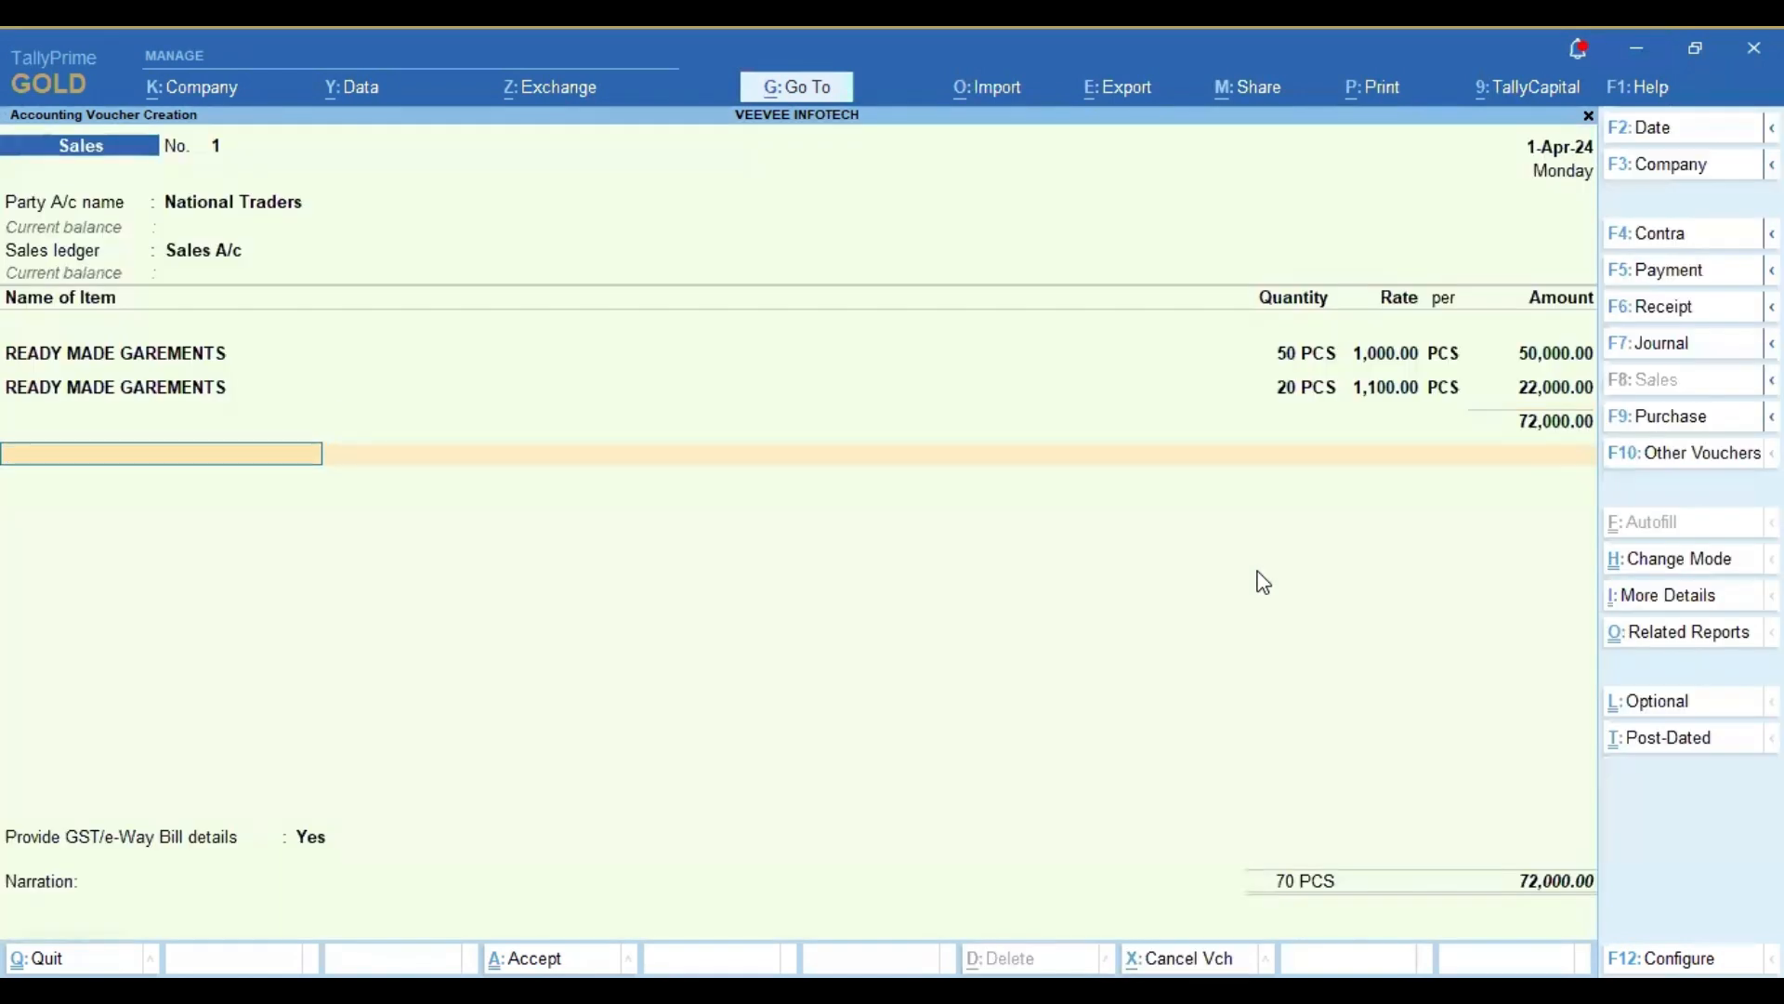
Step: Finish the item list and add the OUTPUT CGST and OUTPUT SGST ledgers with their calculated amounts
text(OUT)
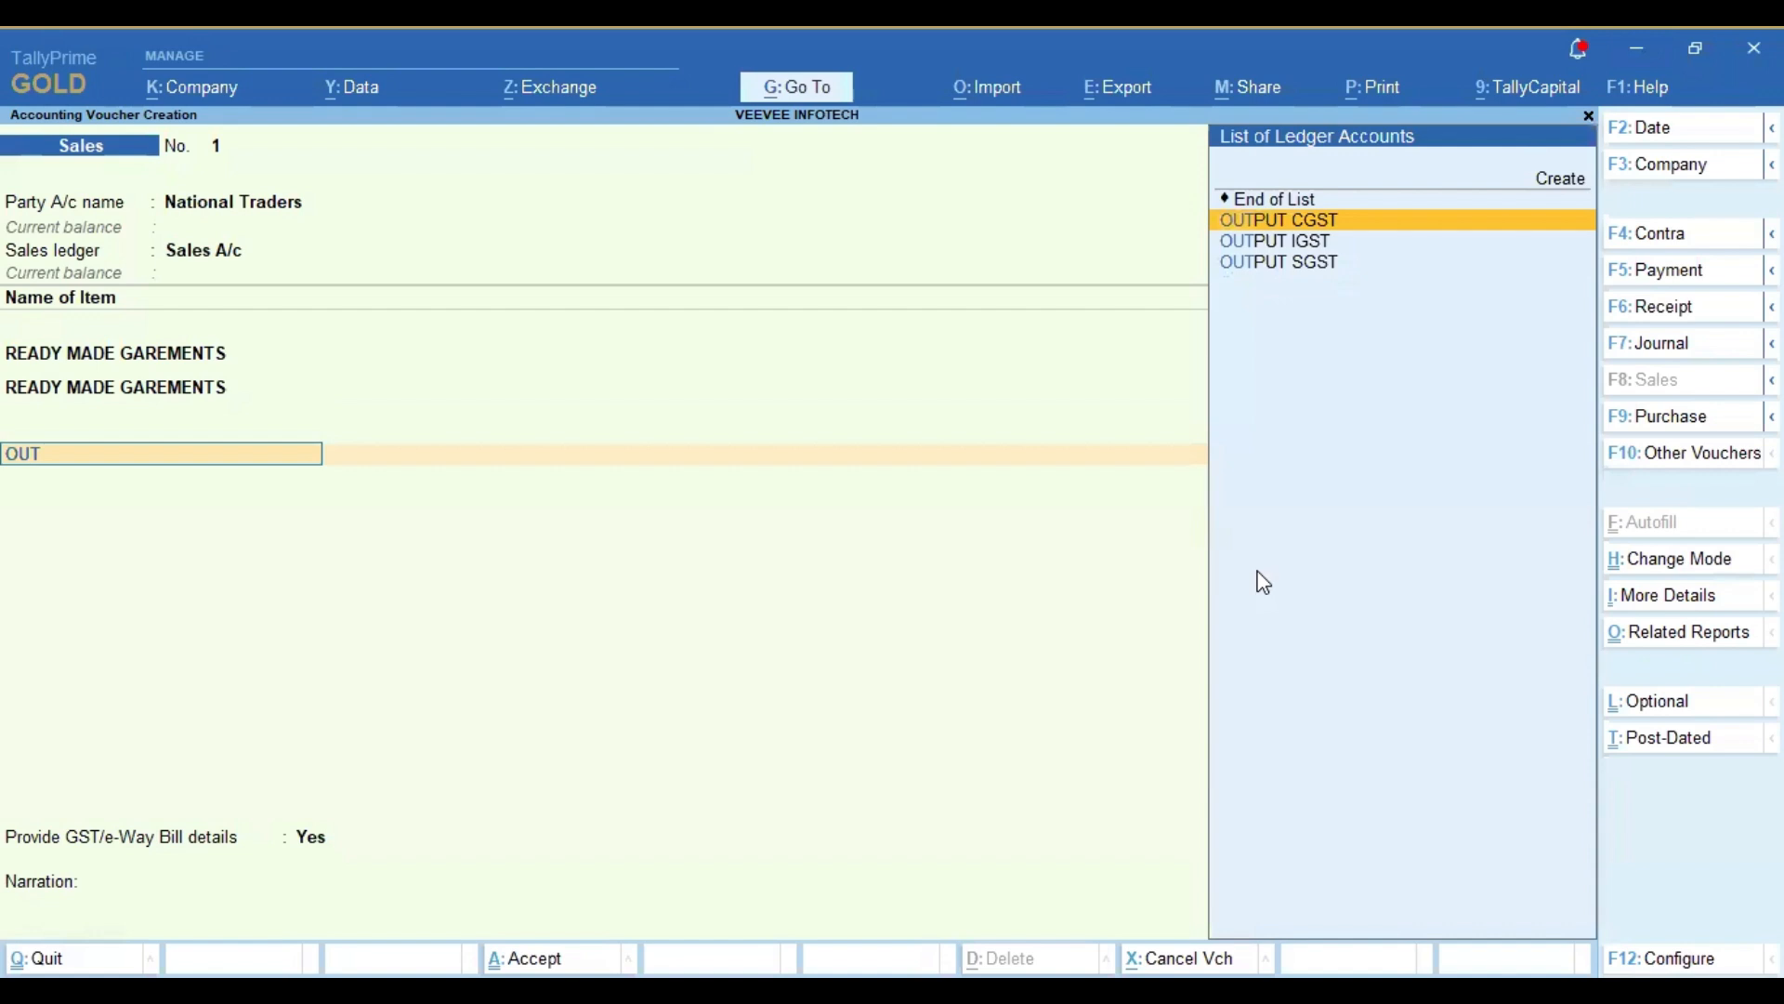
key(Return)
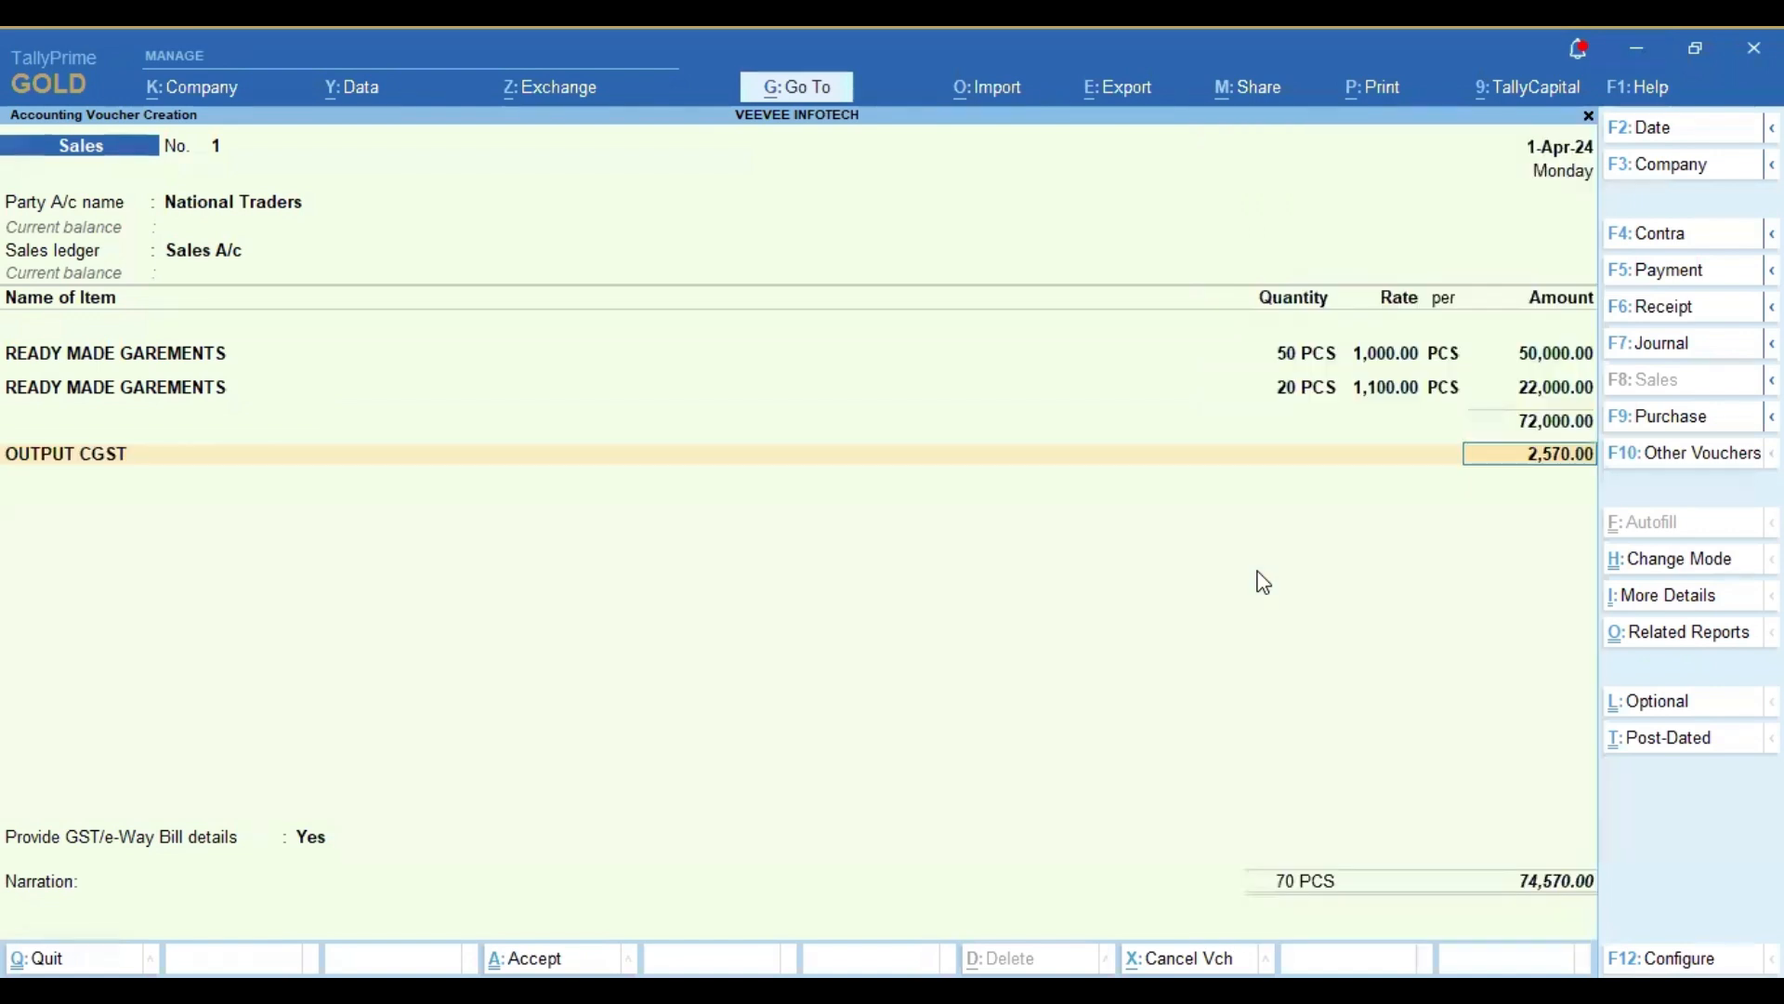
key(Return)
text(OUT)
key(Down)
key(Down)
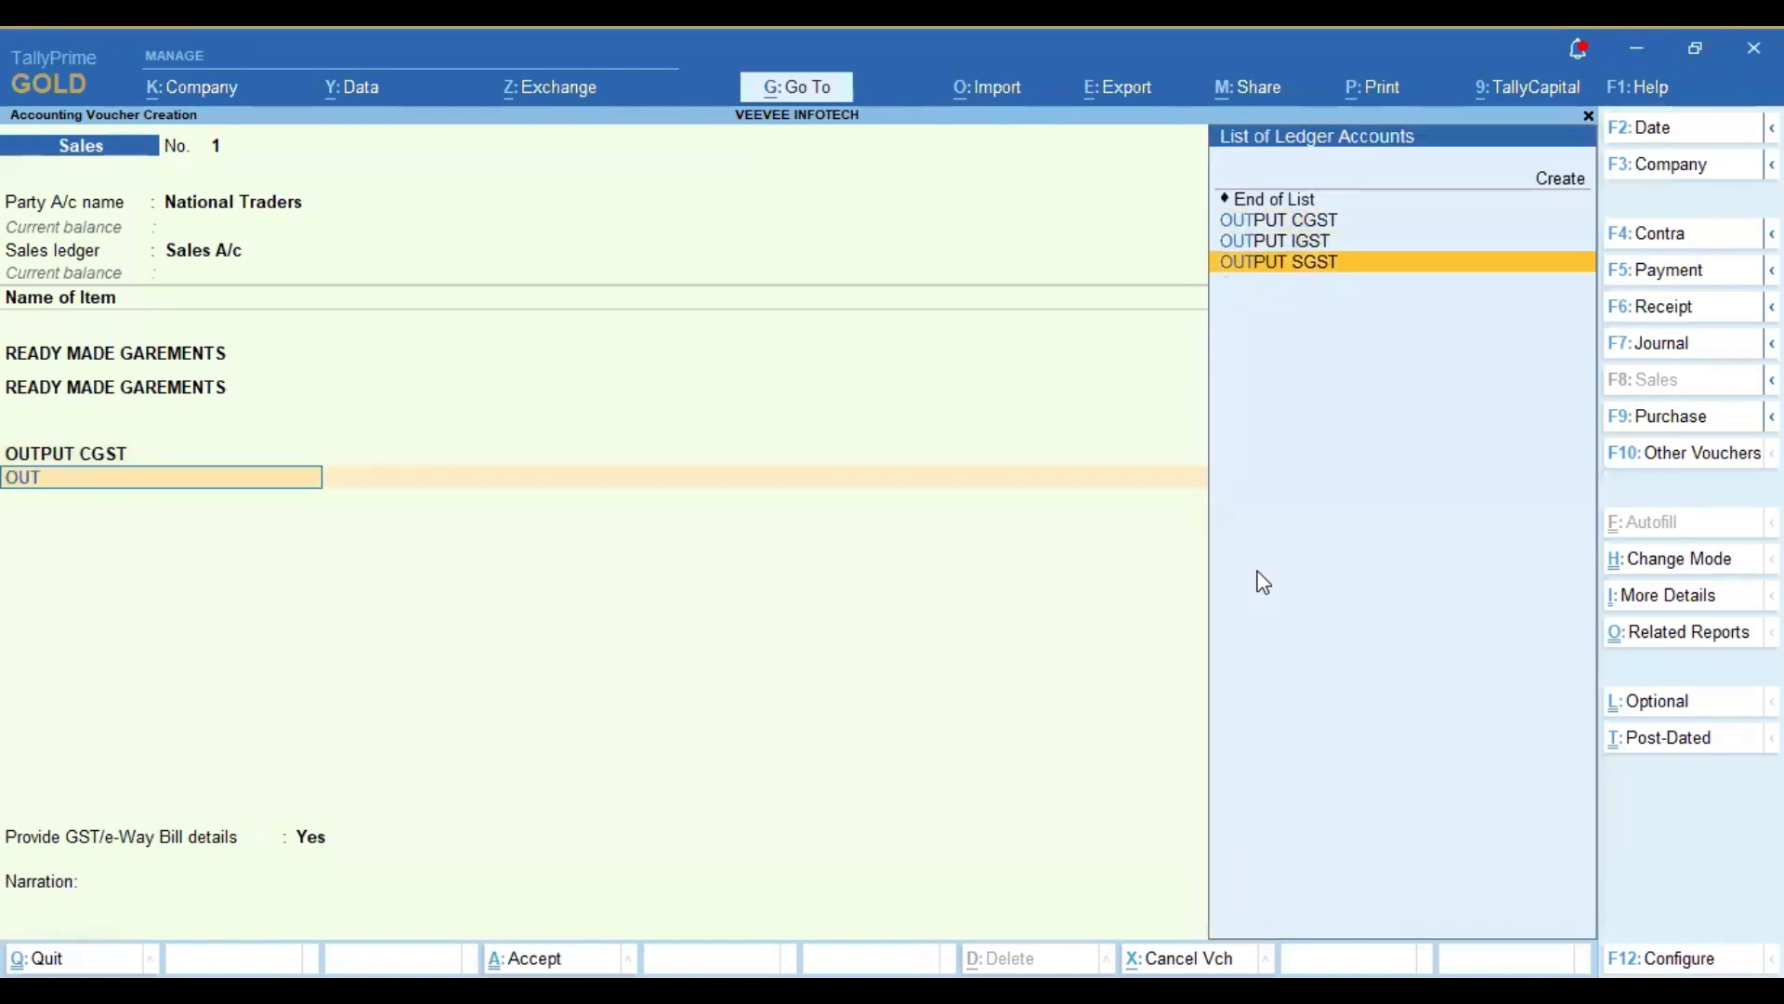
key(Return)
Step: Set Provide GST/e-Way Bill details to No and save the voucher without a narration or e-Way Bill generation
key(Return)
key(Return)
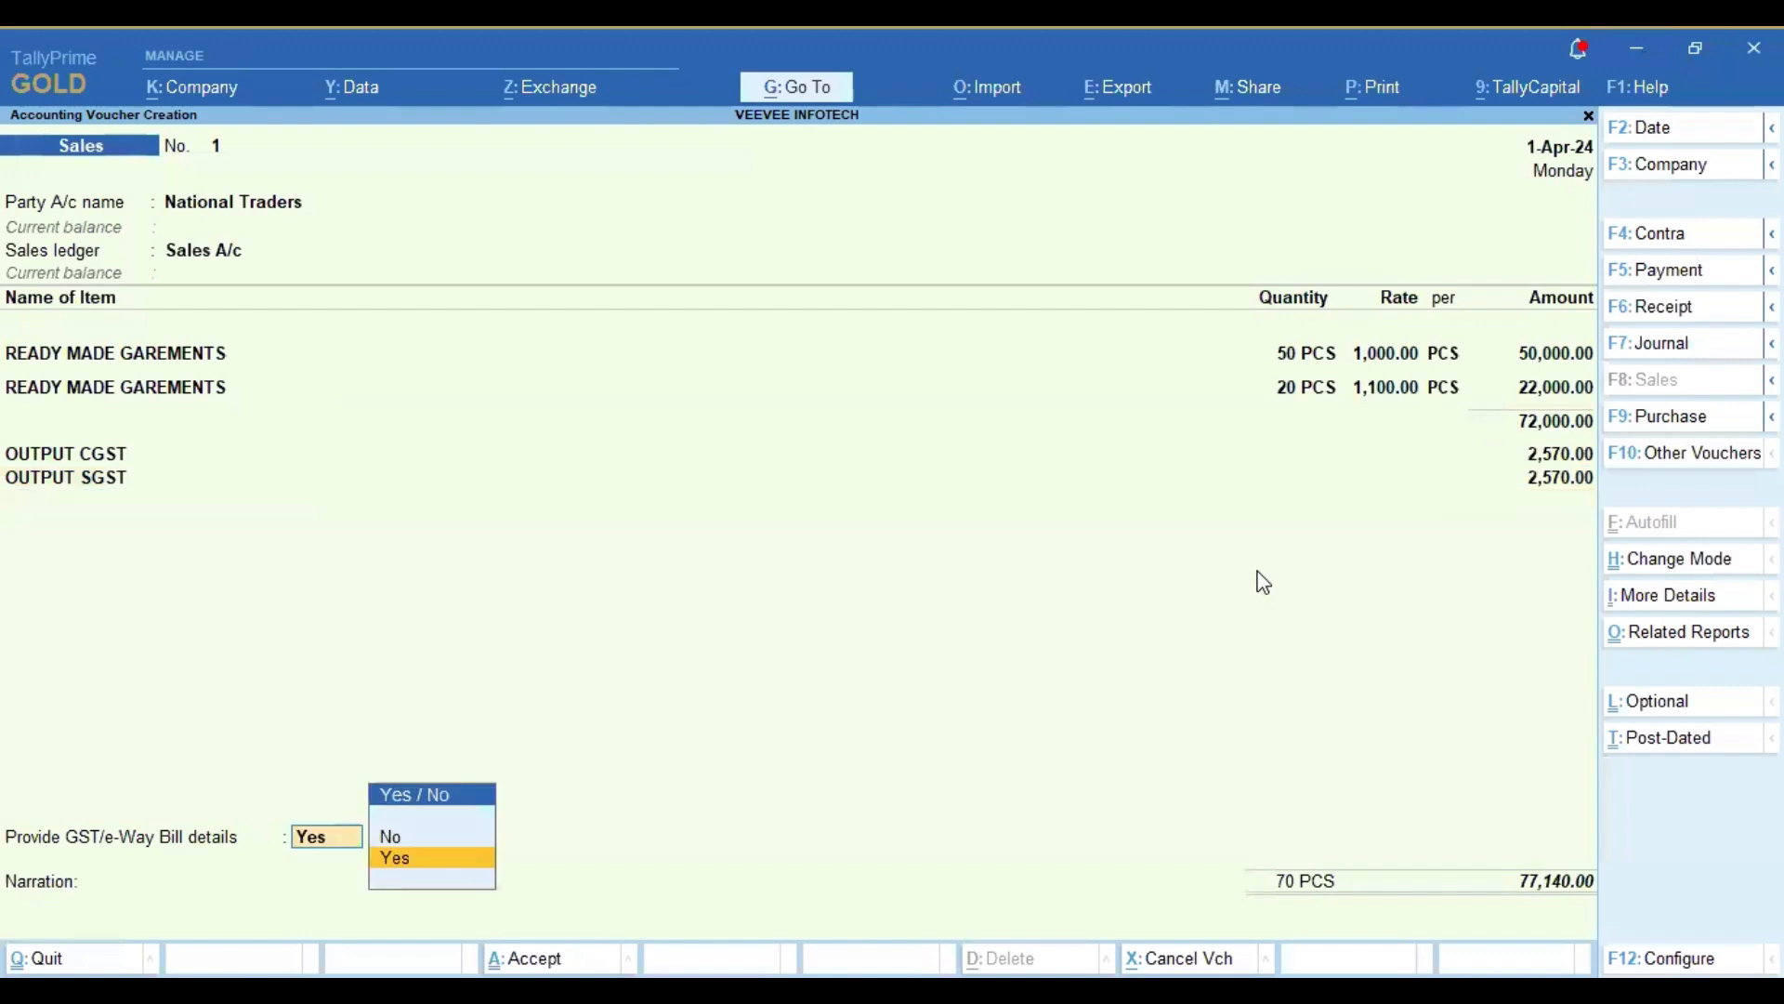
text(N)
key(Return)
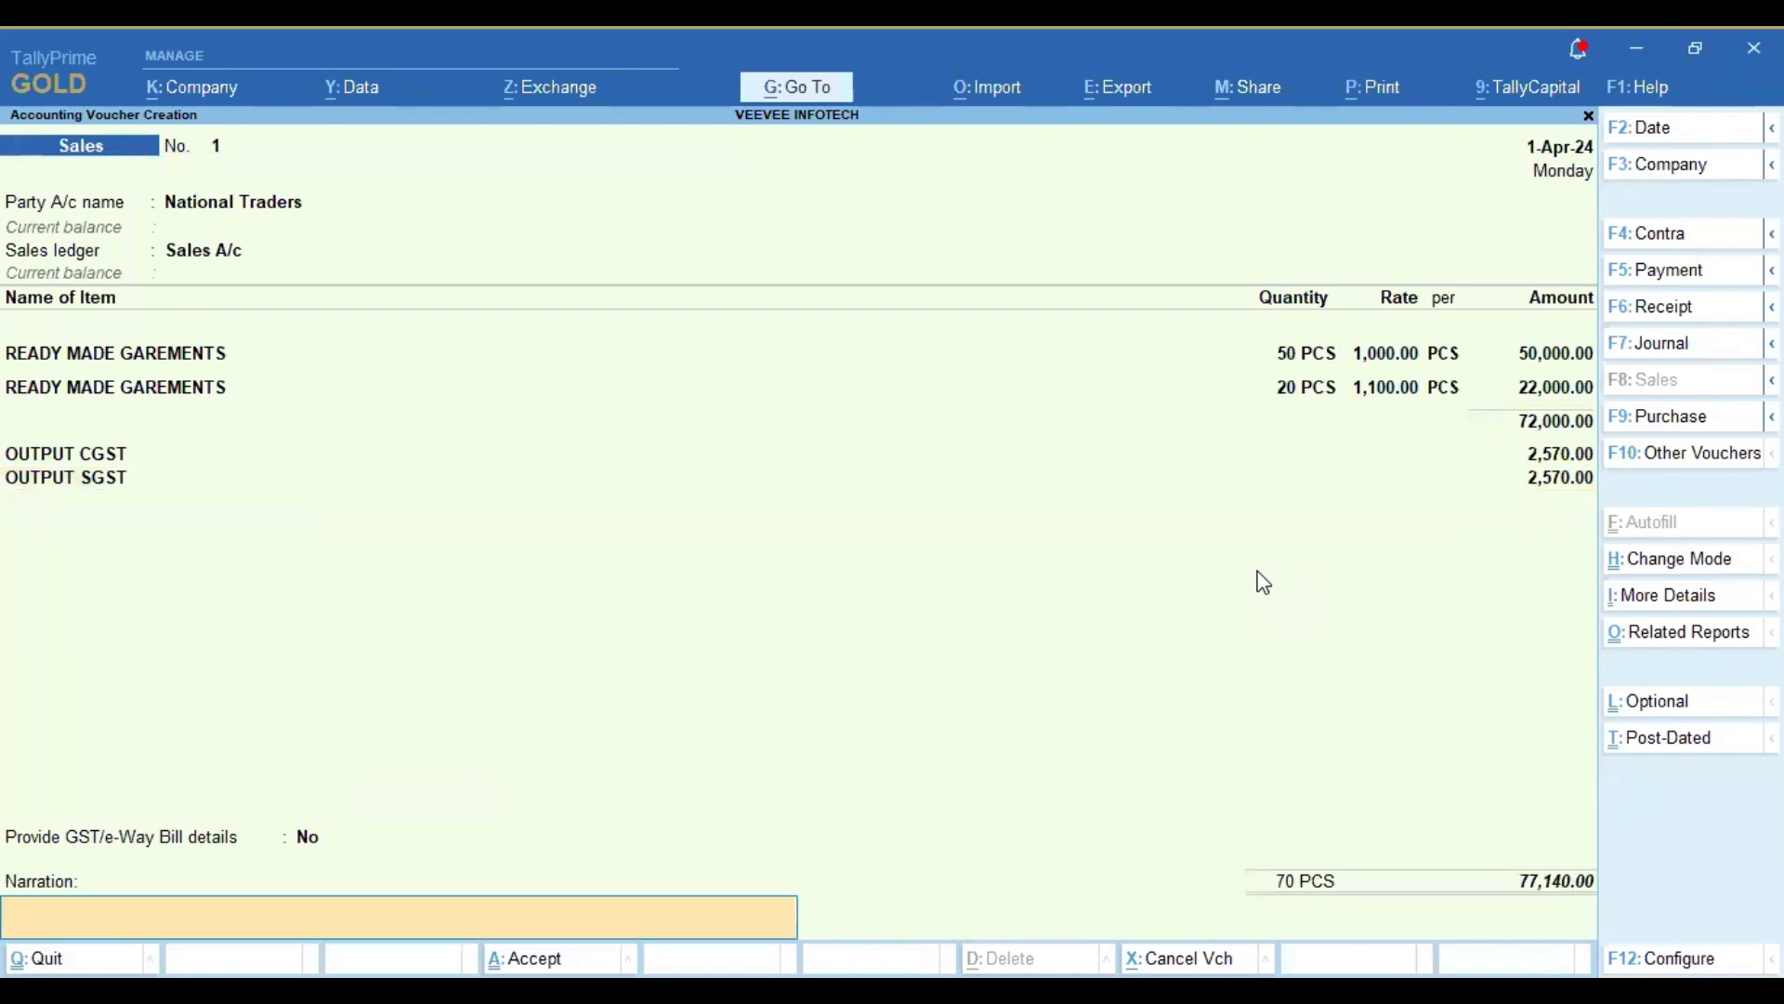
key(Return)
key(Return)
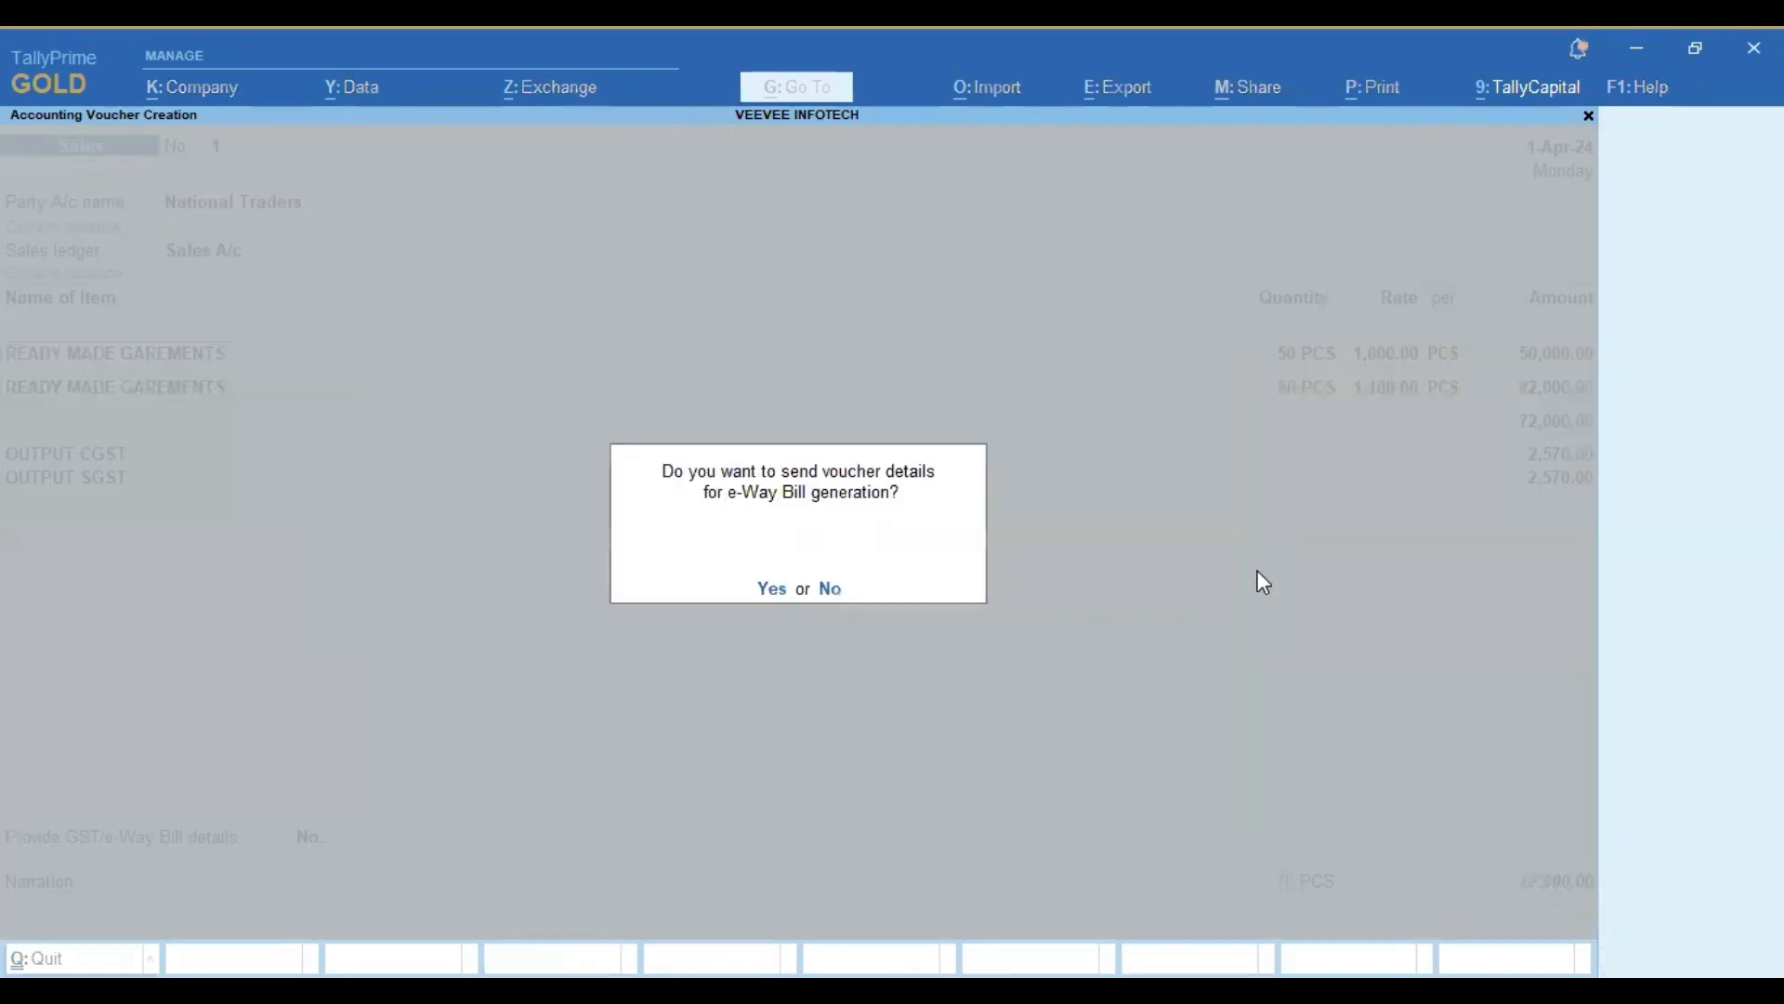
key(n)
key(Escape)
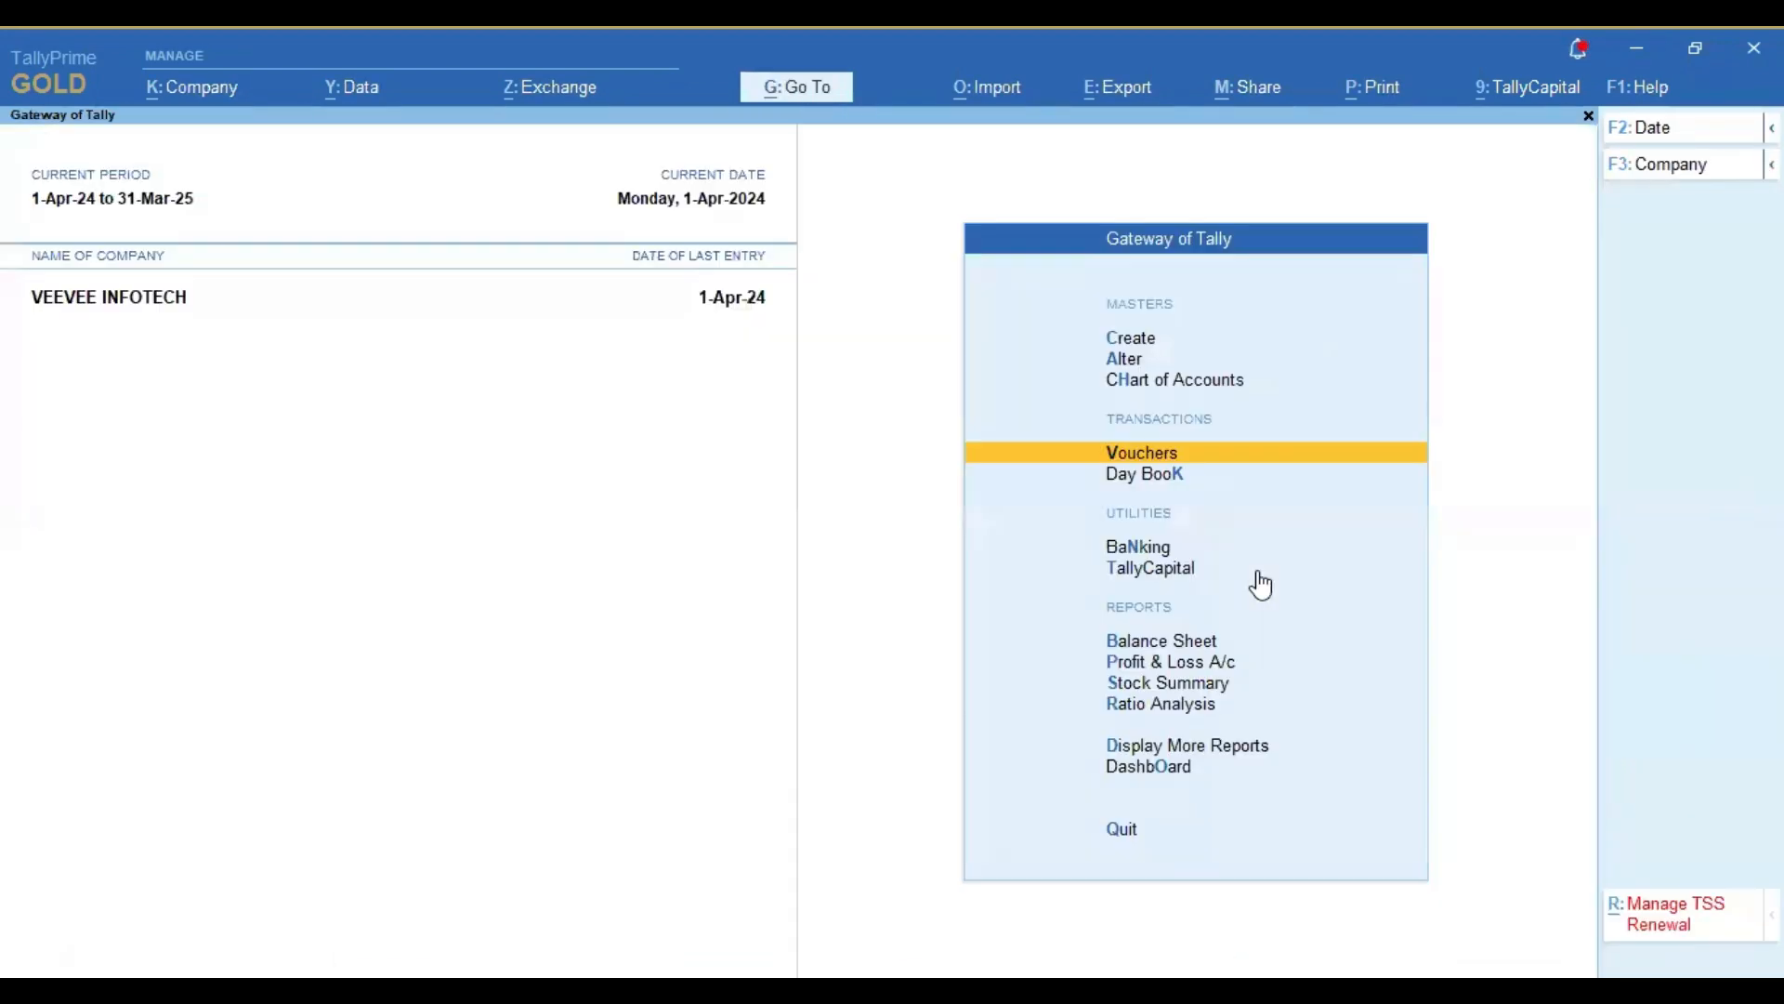
Step: Open the saved National Traders sales voucher from the Day Book
key(Down)
key(Return)
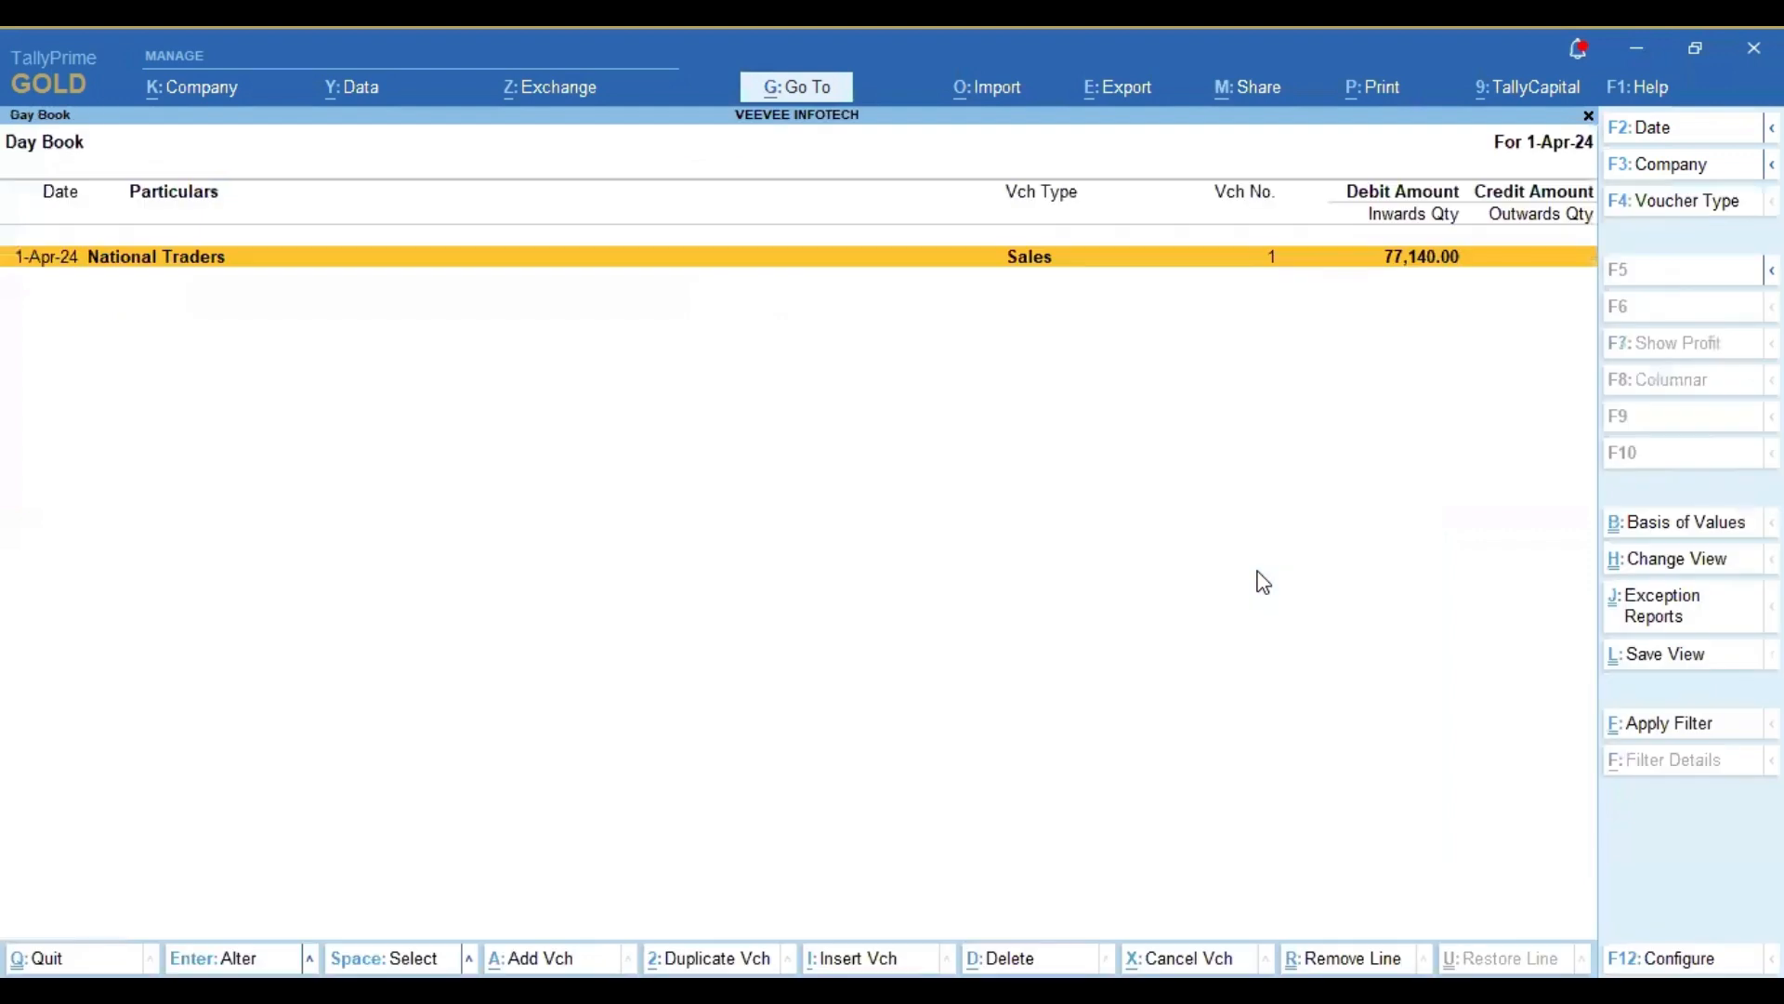
key(Return)
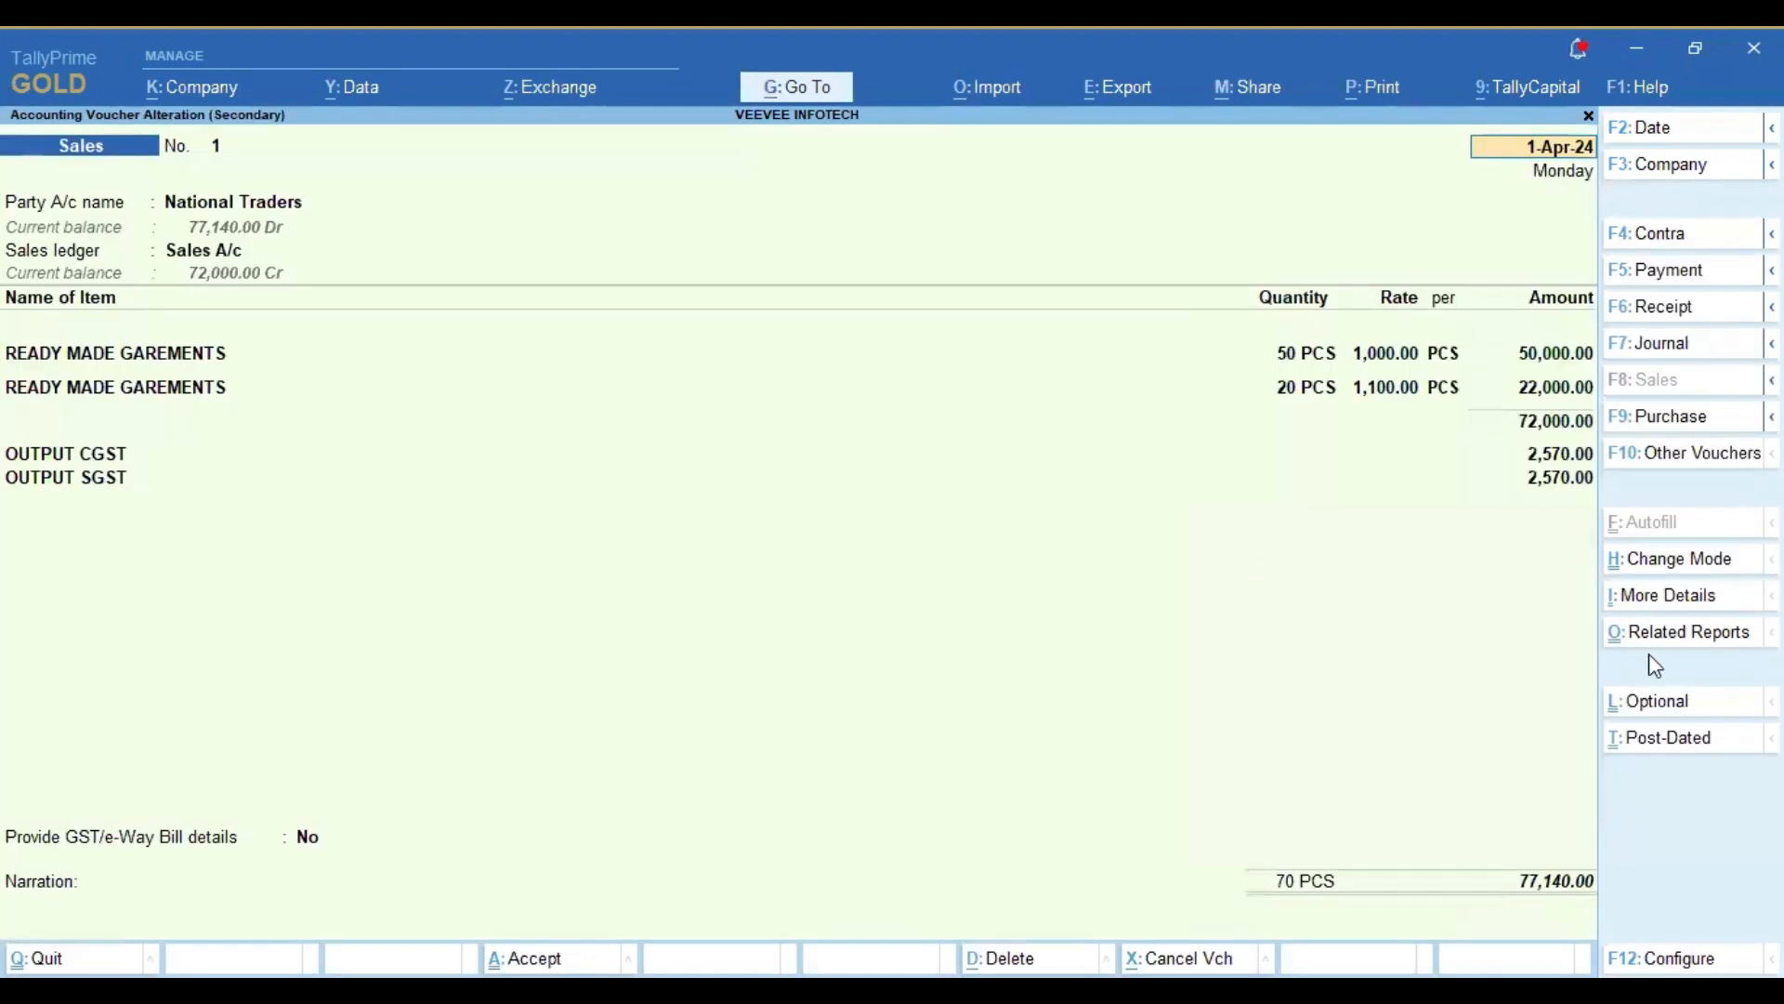
Step: Examine the voucher's GST - Tax Analysis in detailed form for each item's CGST and SGST rates, and return to the voucher
click(1703, 635)
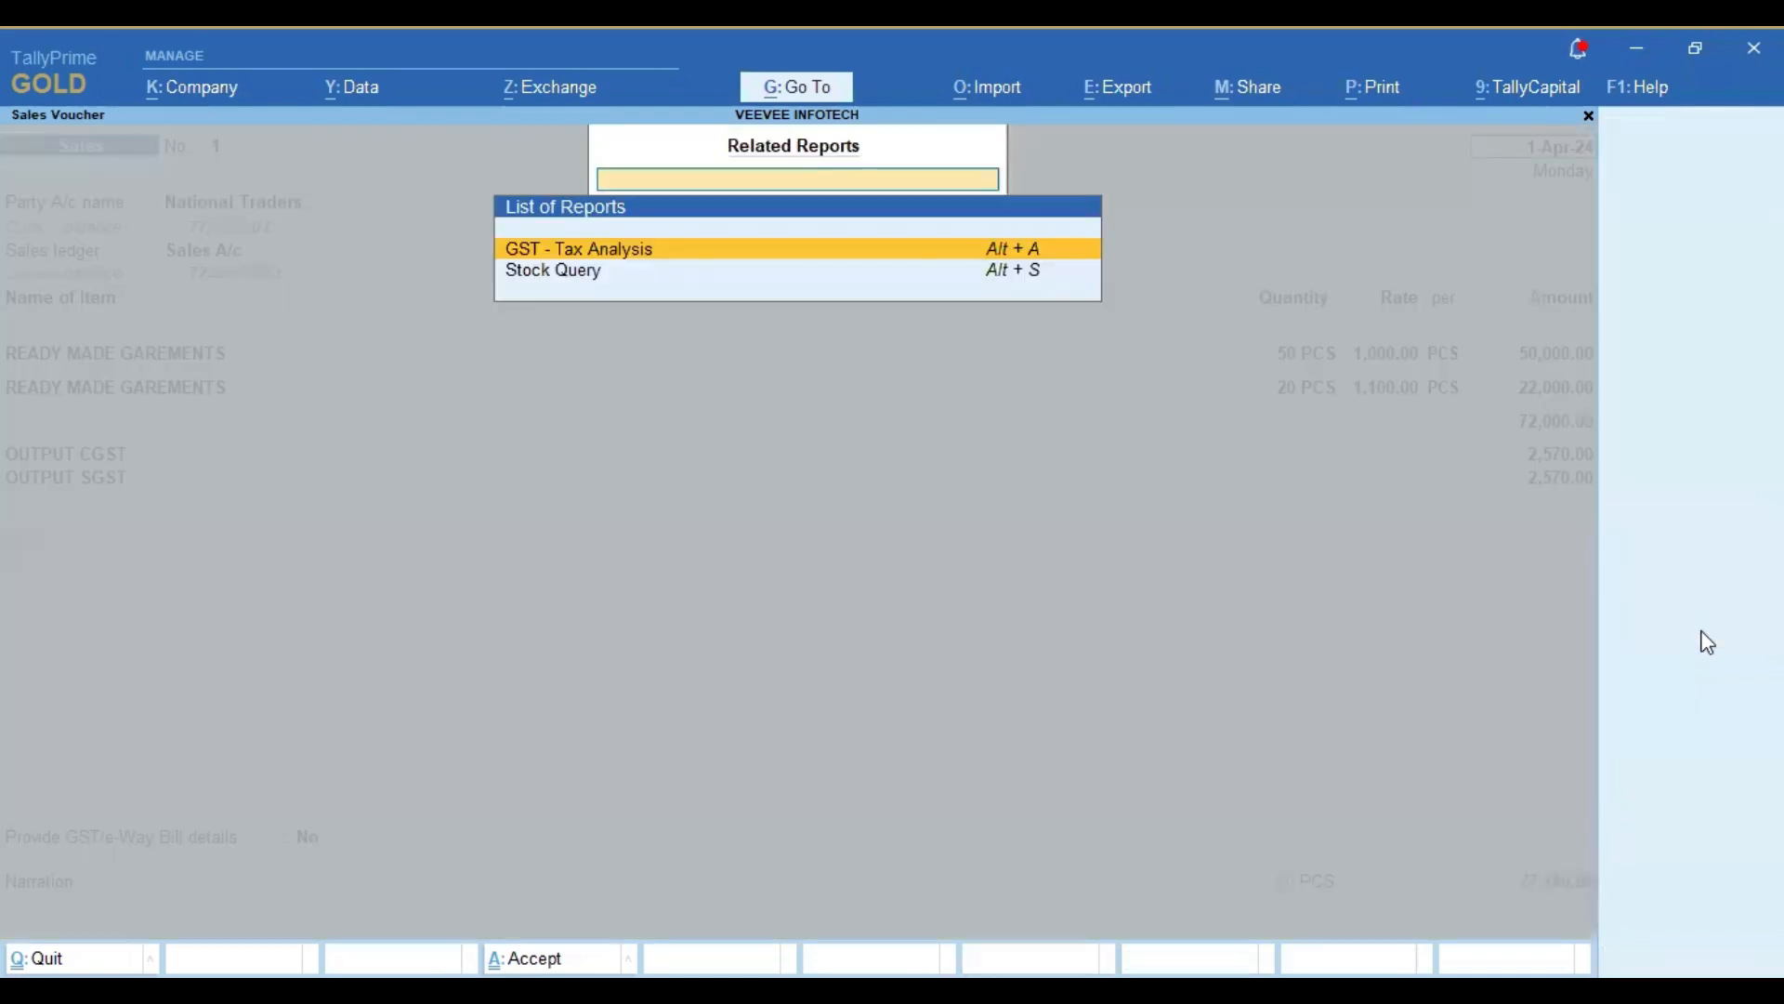
key(Return)
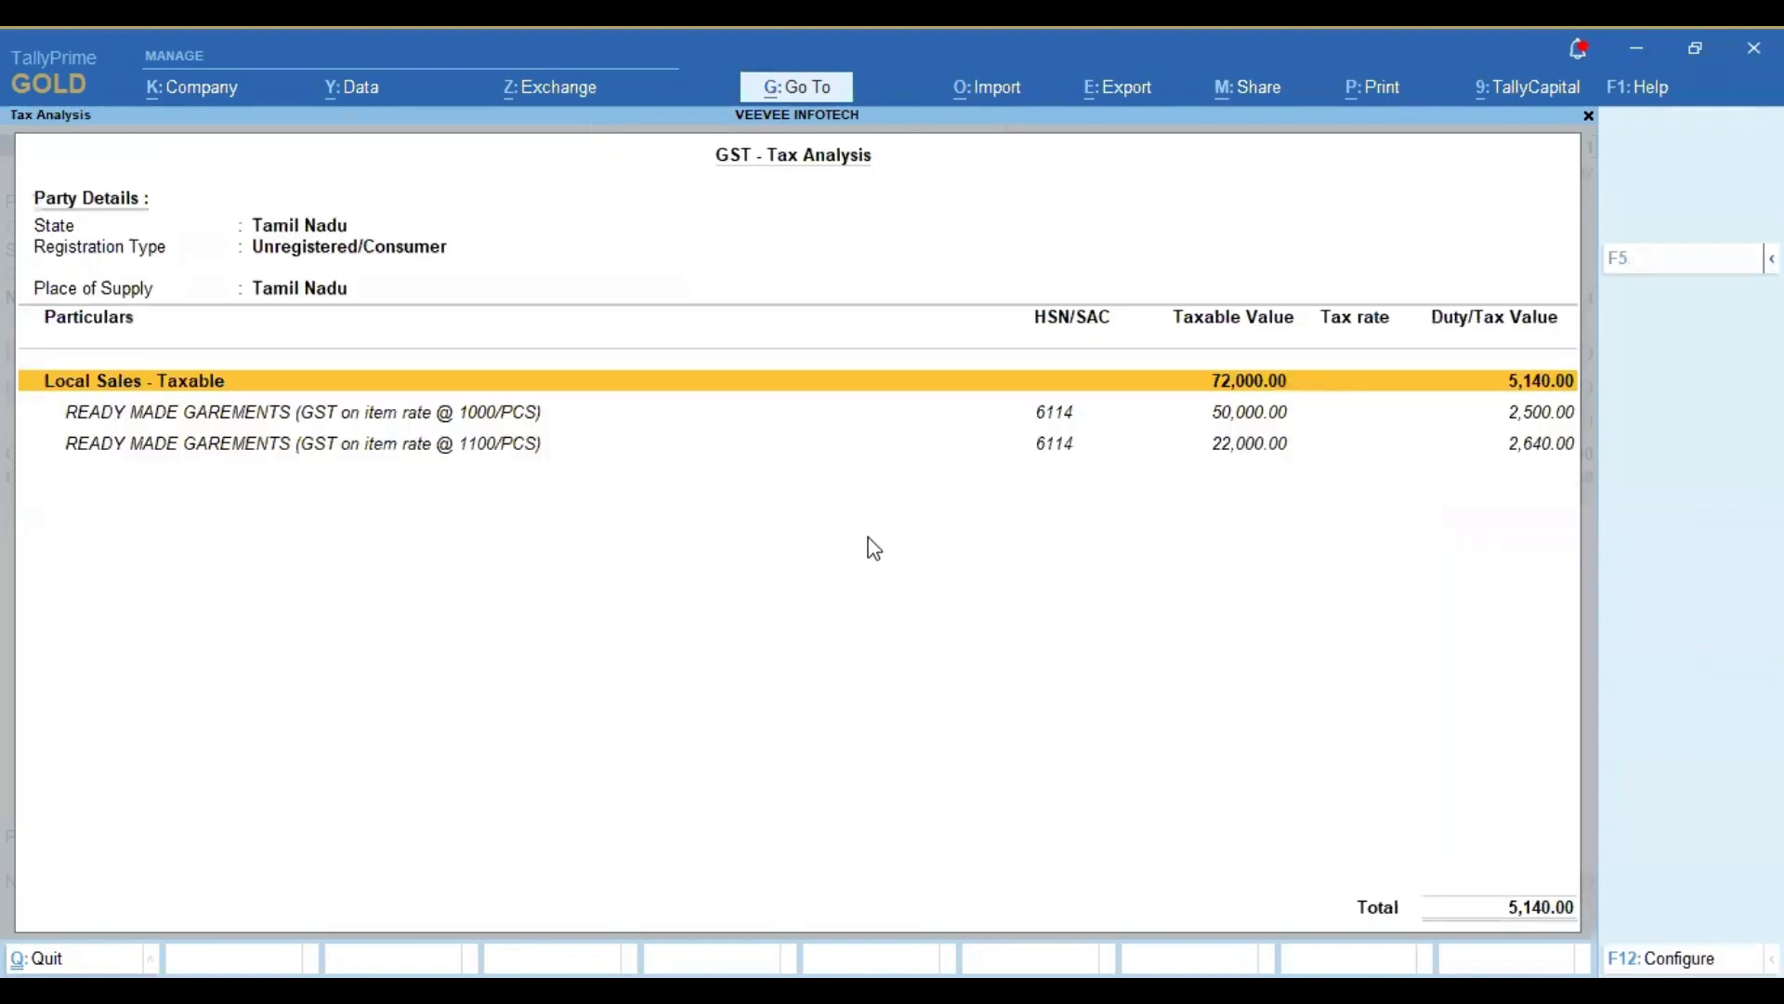
key(alt+F5)
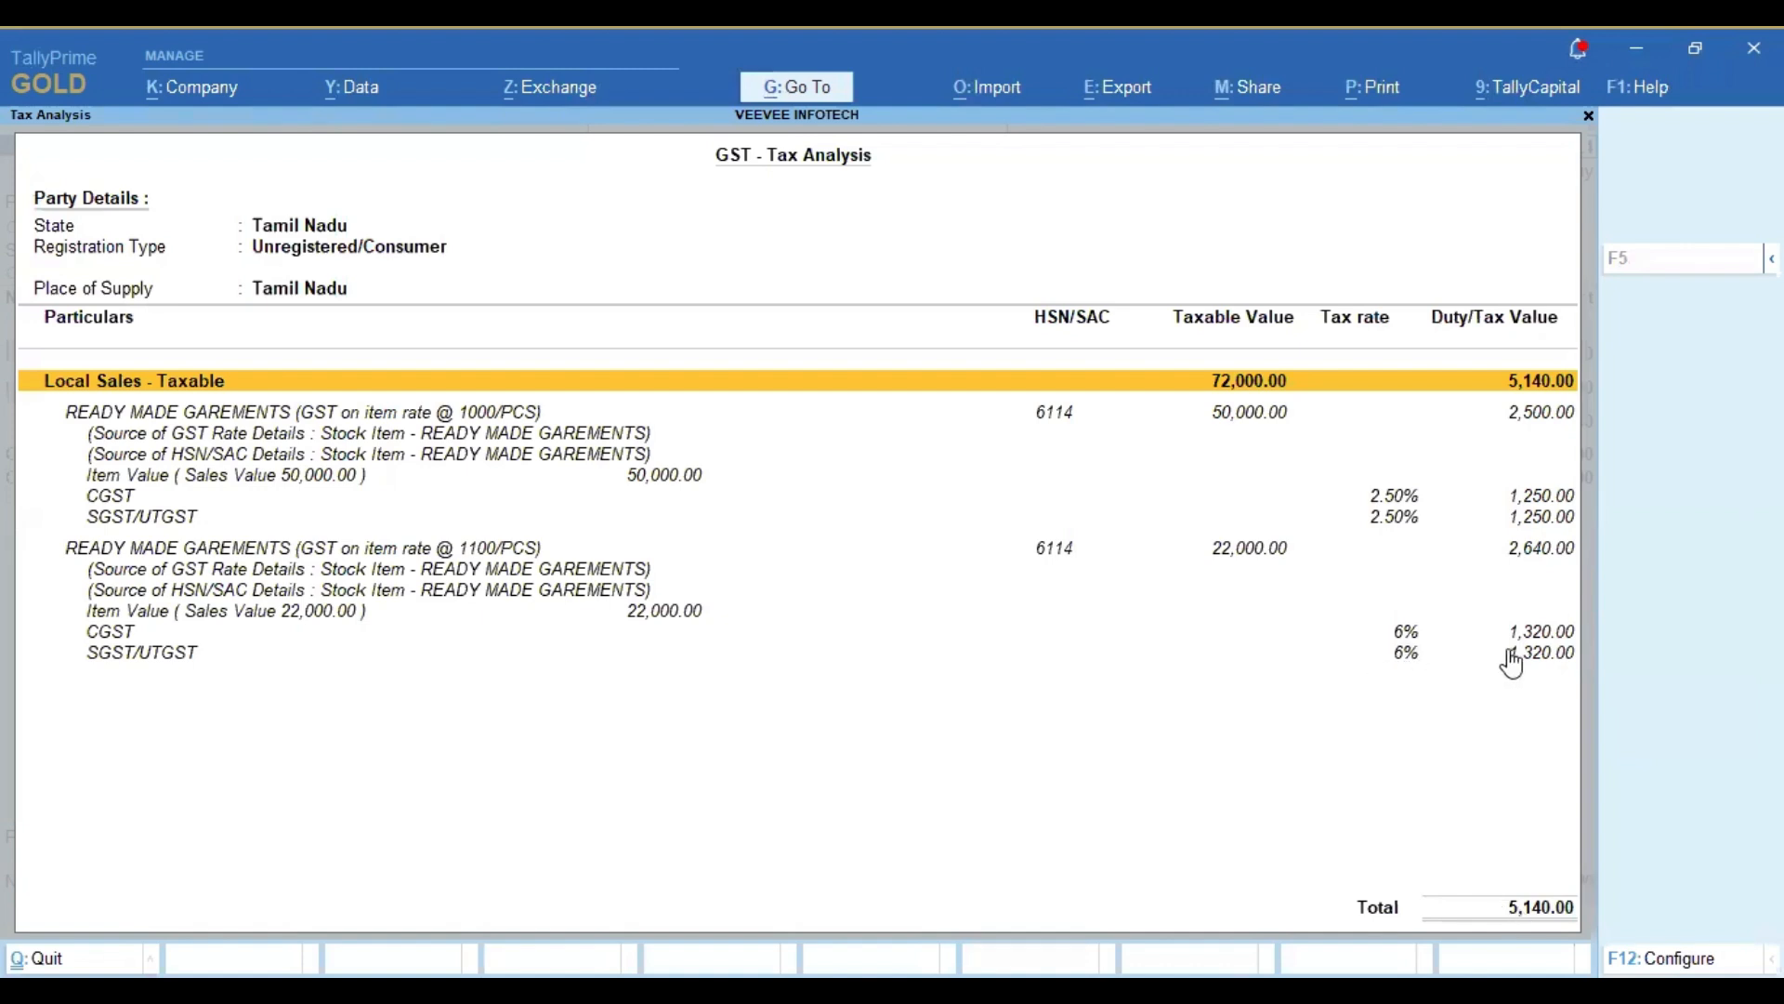
key(Escape)
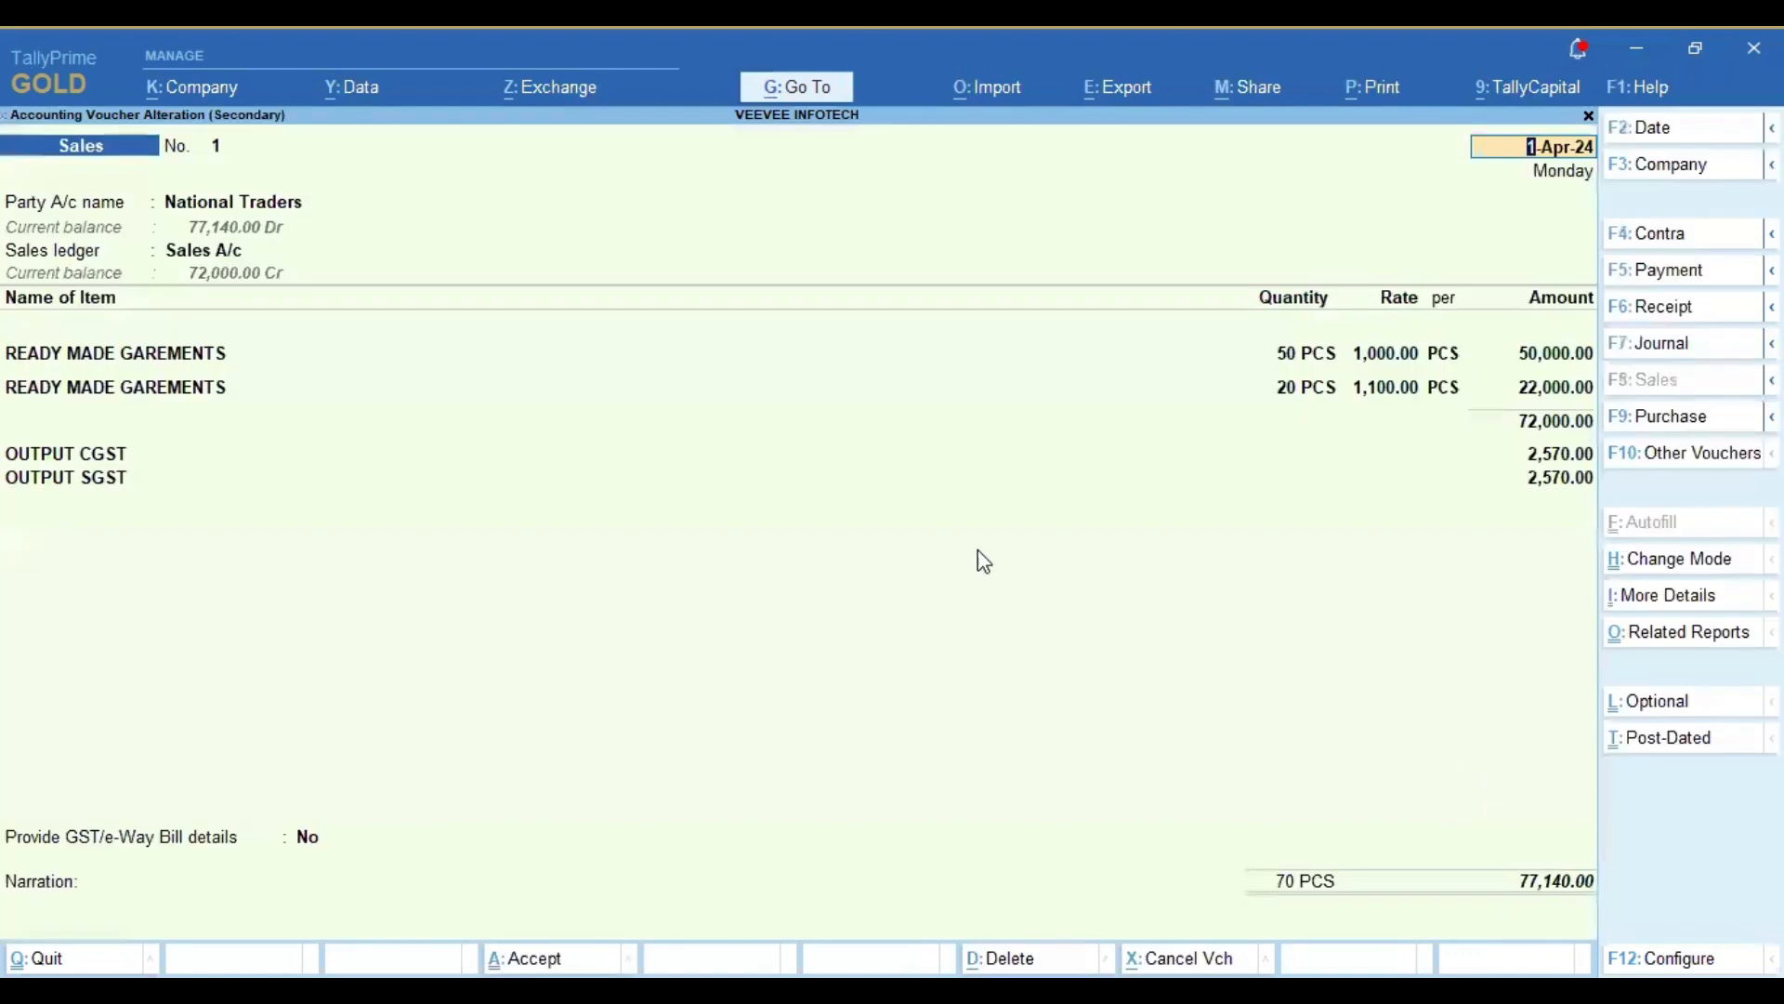